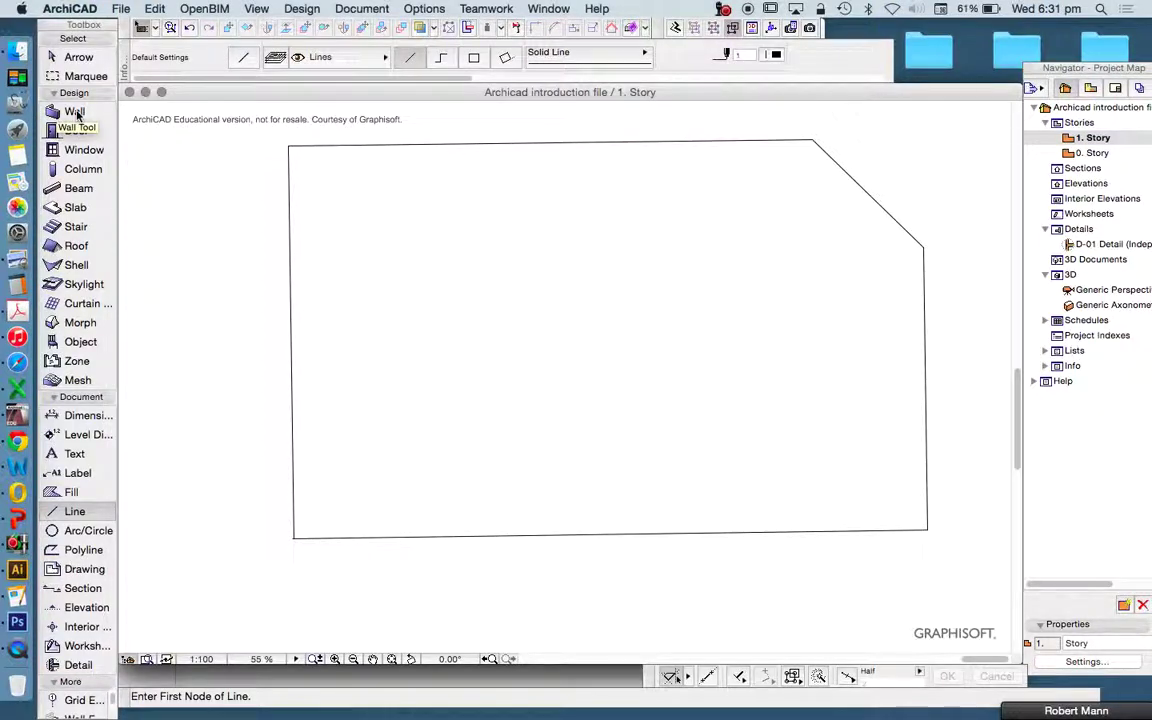
Set the Wall tool to the WT09:Cavity Brick 270 composite and place the first wall's start point.
{"action": "left_click", "coordinate": [74, 112]}
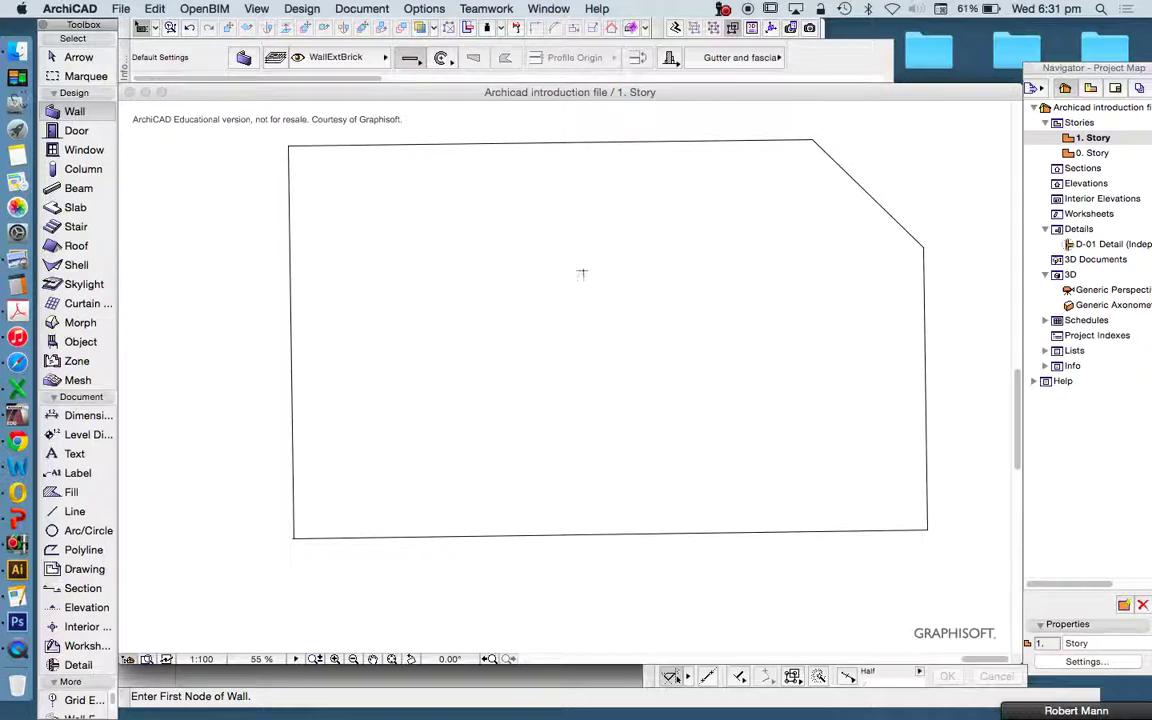
{"action": "left_click", "coordinate": [670, 58]}
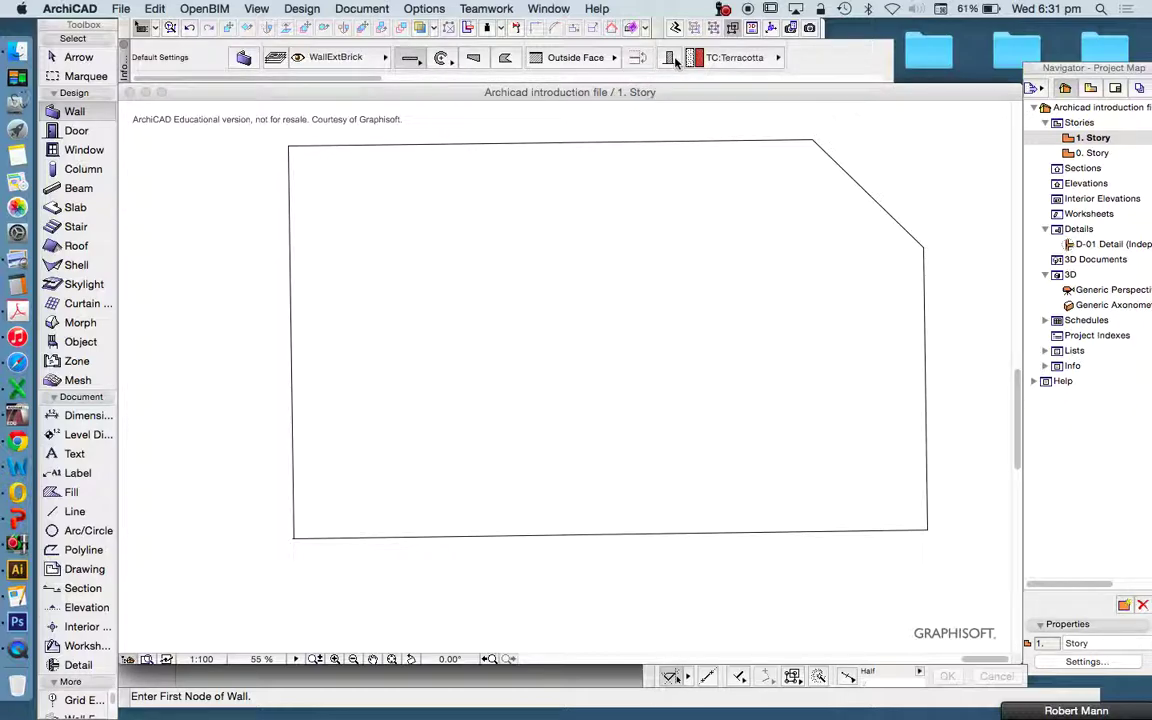
{"action": "left_click", "coordinate": [671, 58]}
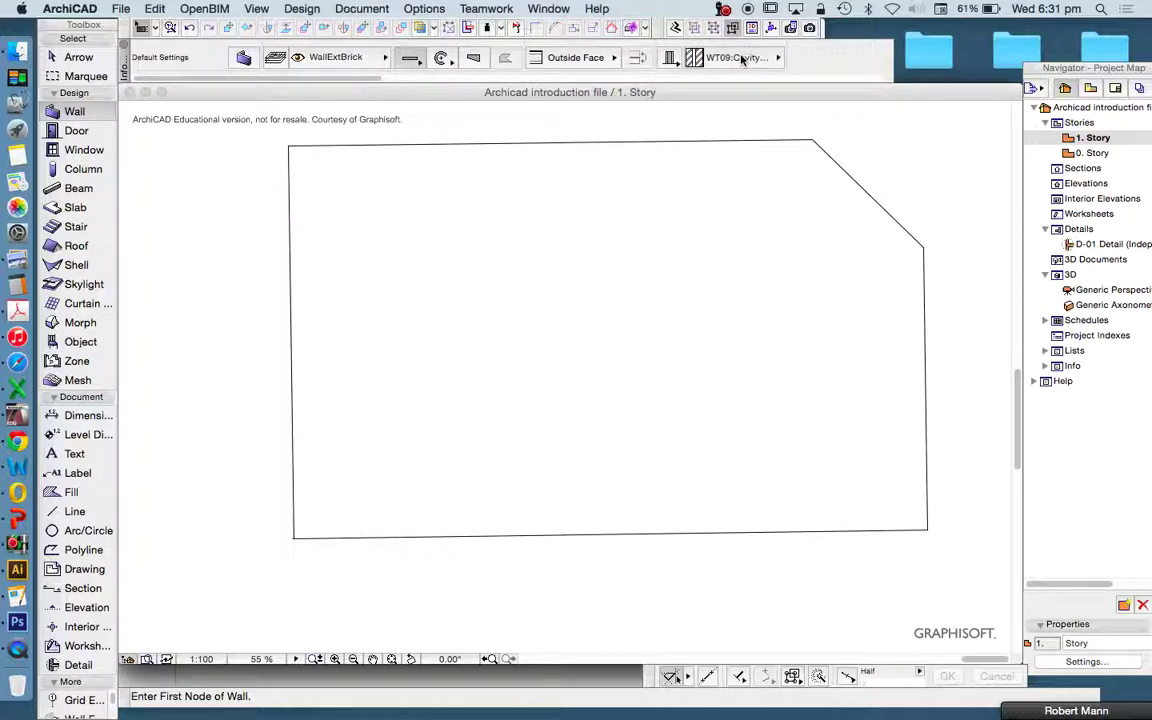
{"action": "left_click", "coordinate": [741, 60]}
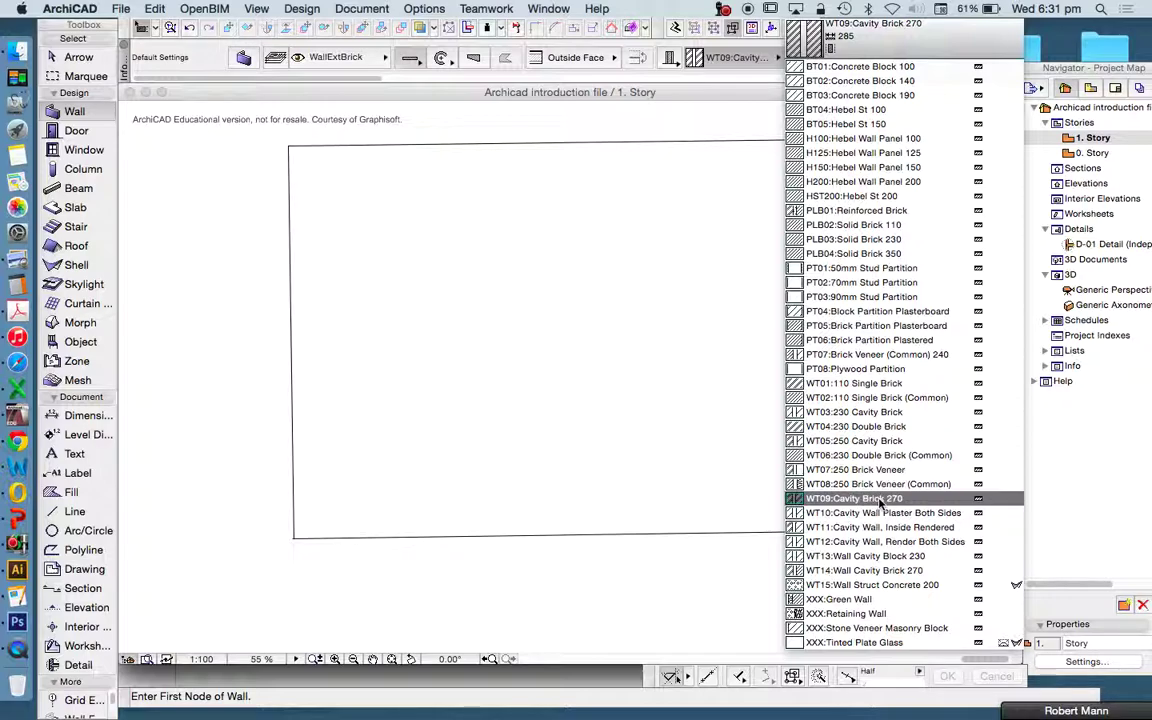
{"action": "left_click", "coordinate": [880, 500]}
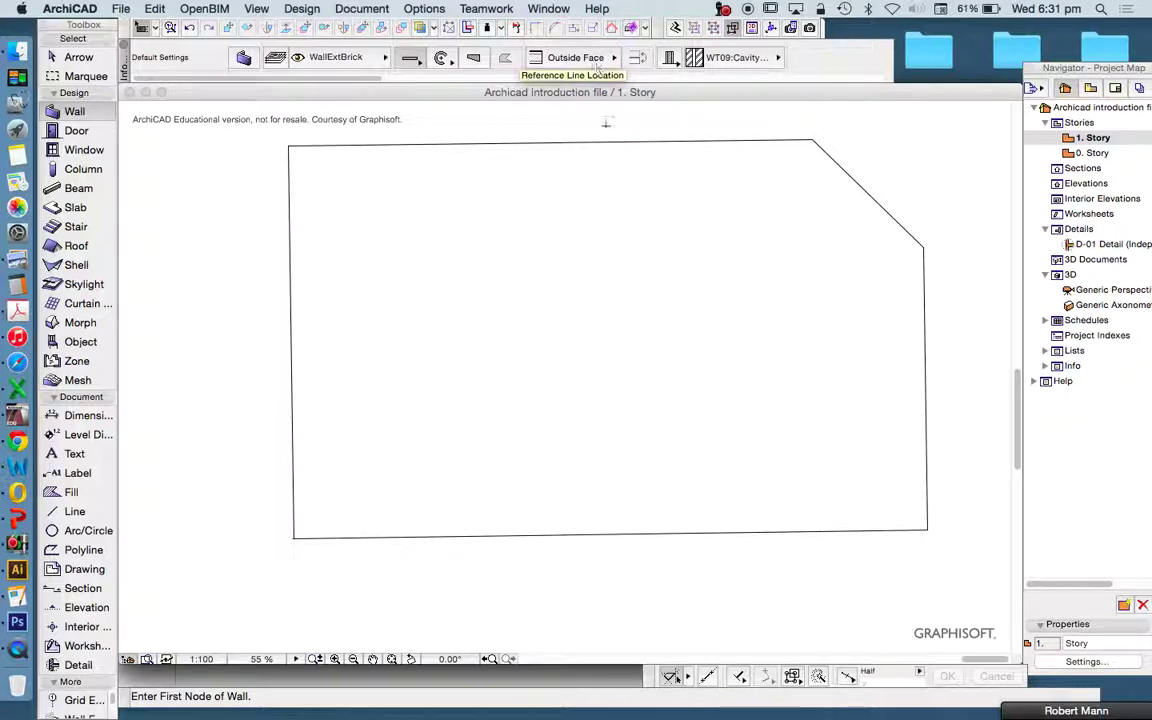
{"action": "left_click", "coordinate": [396, 250]}
Check the wall reference line options and keep Outside Face.
{"action": "scroll", "coordinate": [411, 247], "scroll_direction": "up", "scroll_amount": 5}
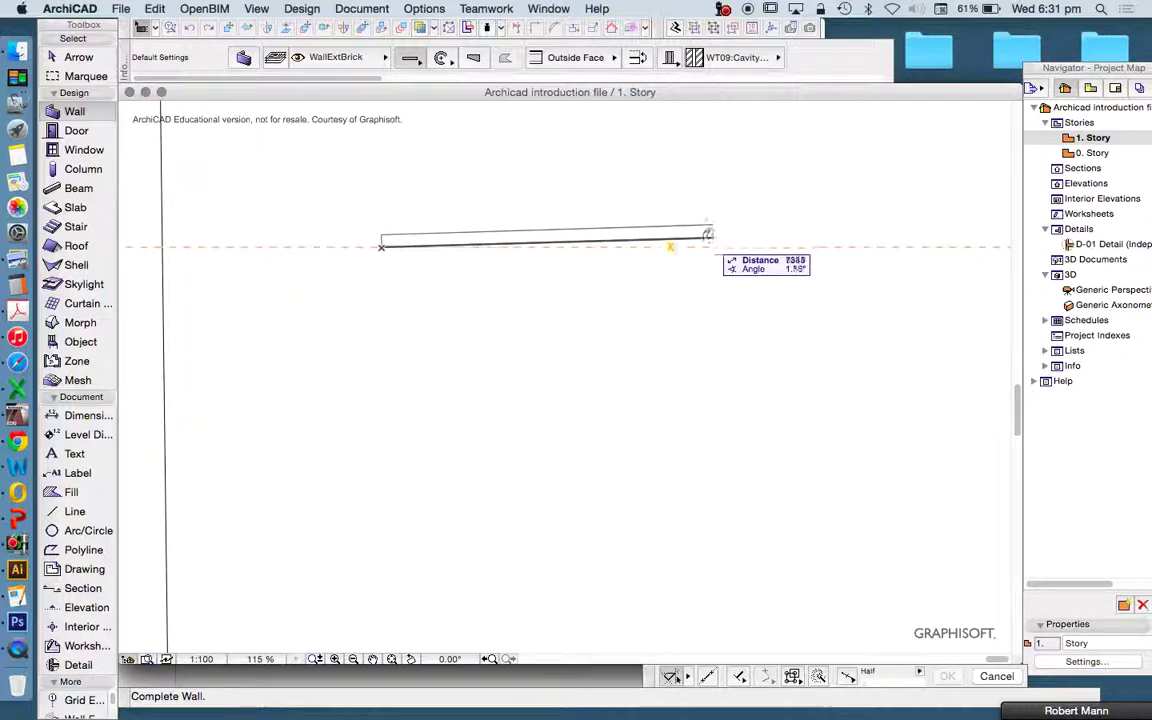
{"action": "scroll", "coordinate": [650, 240], "scroll_direction": "up", "scroll_amount": 2}
{"action": "scroll", "coordinate": [645, 235], "scroll_direction": "down", "scroll_amount": 1}
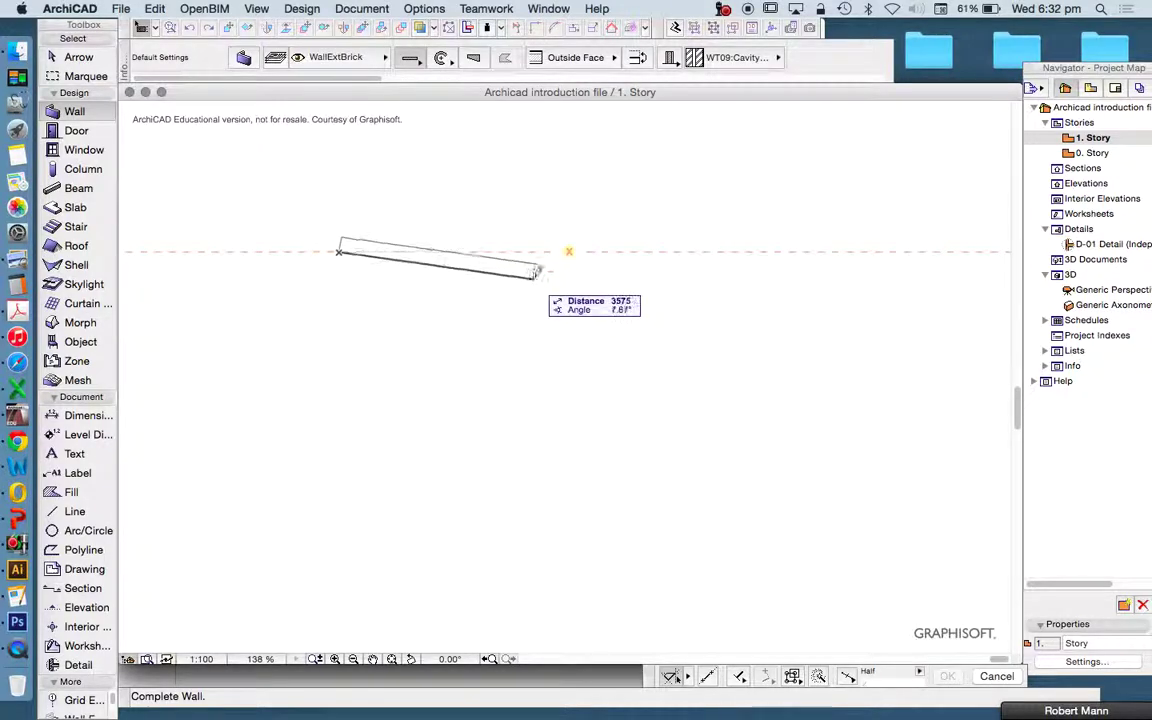
{"action": "left_click", "coordinate": [589, 55]}
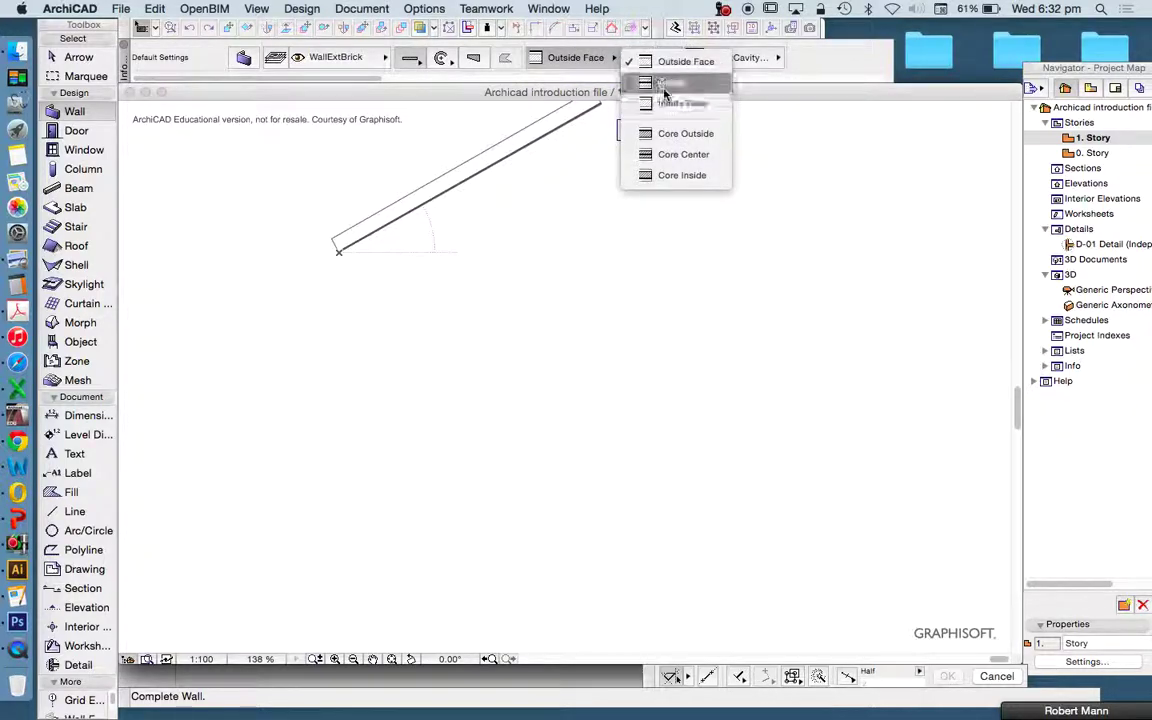
{"action": "left_click", "coordinate": [549, 62]}
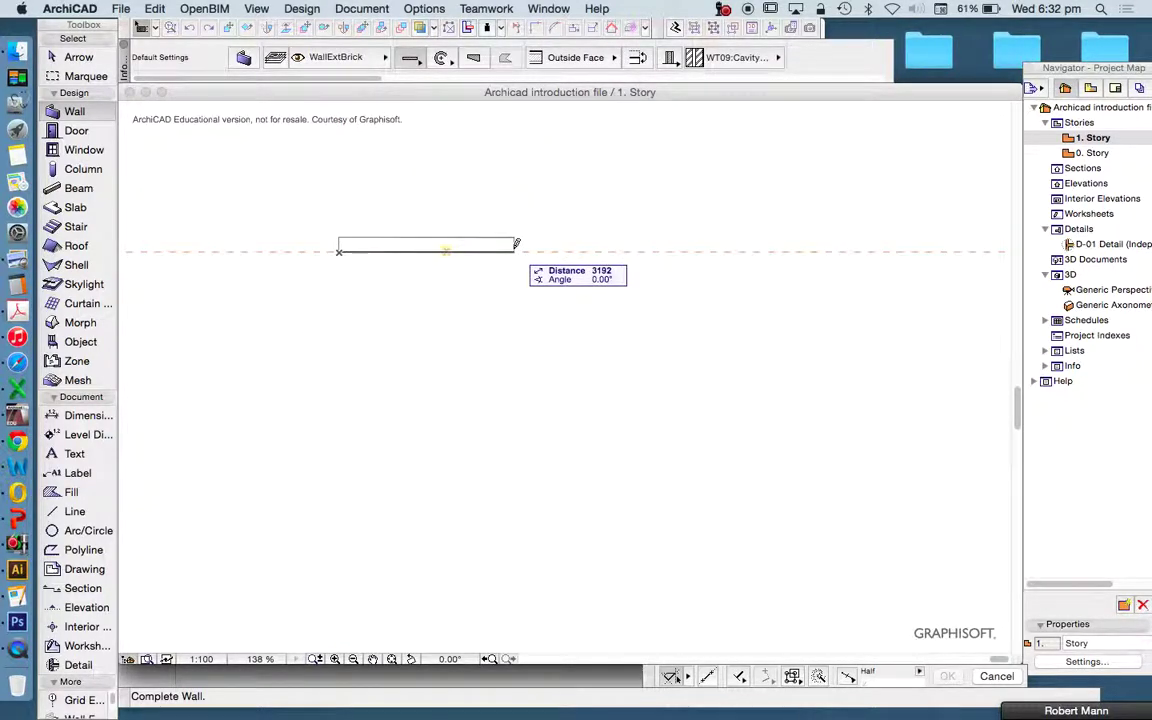
Swing the first wall straight down at 90° and start entering its length in the tracker.
{"action": "scroll", "coordinate": [525, 249], "scroll_direction": "down", "scroll_amount": 2}
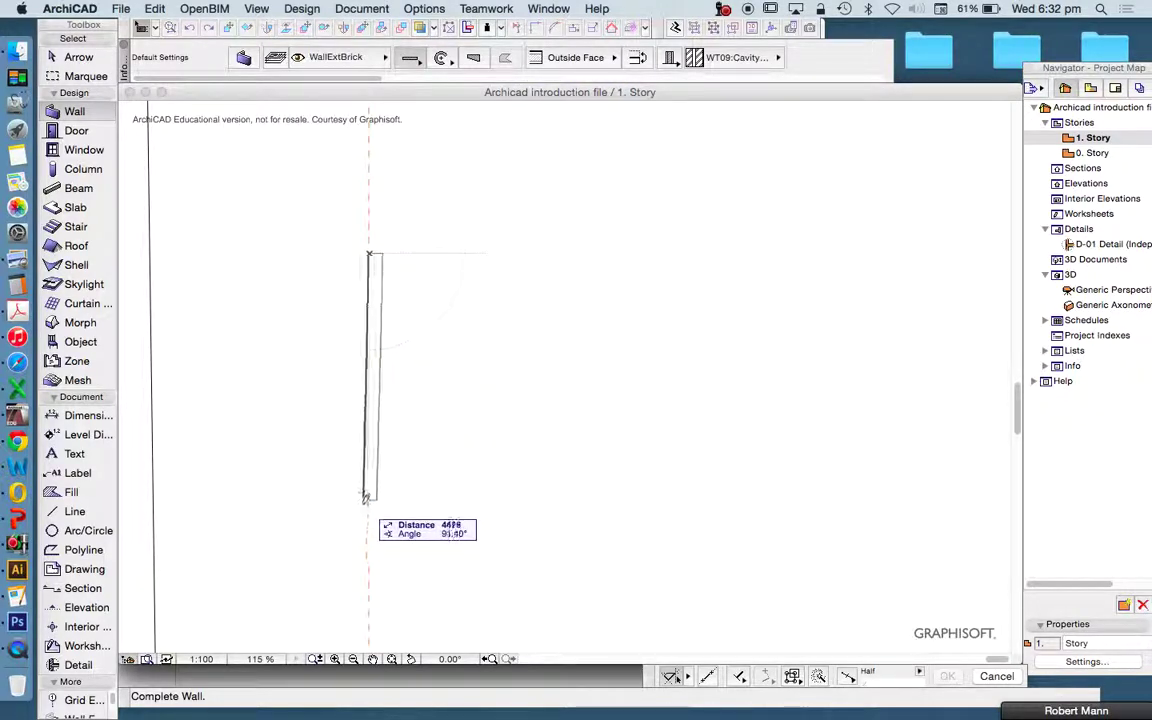
{"action": "scroll", "coordinate": [376, 494], "scroll_direction": "down", "scroll_amount": 2}
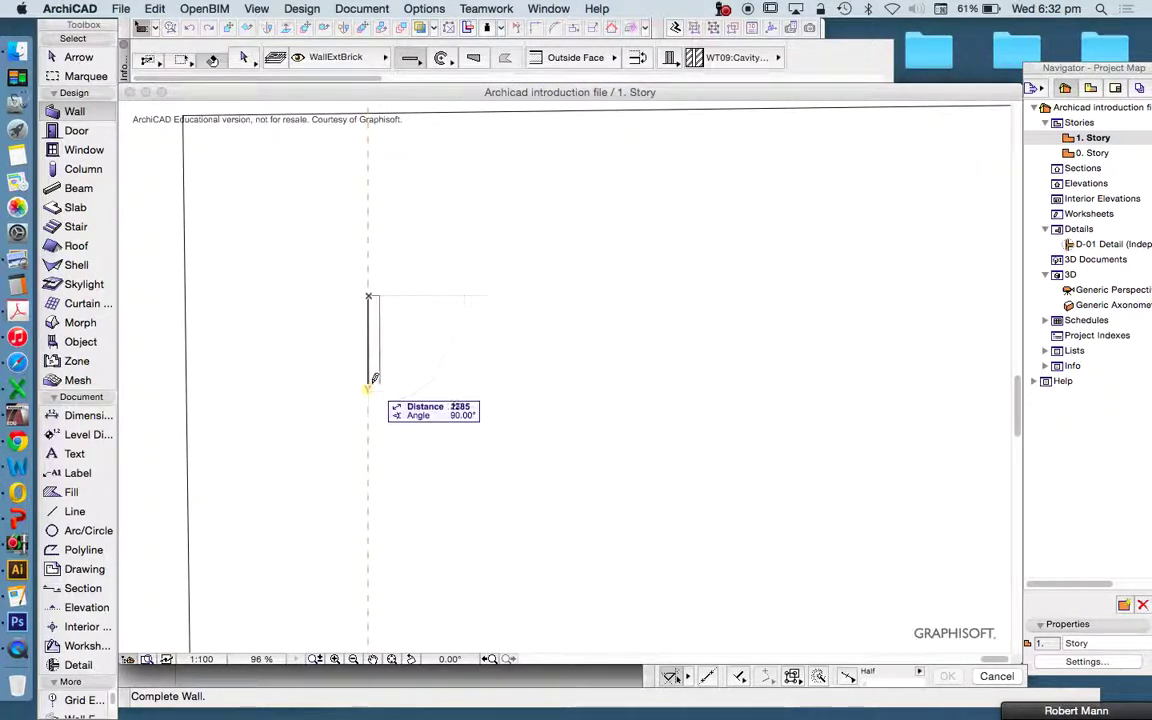
{"action": "scroll", "coordinate": [374, 405], "scroll_direction": "up", "scroll_amount": 2}
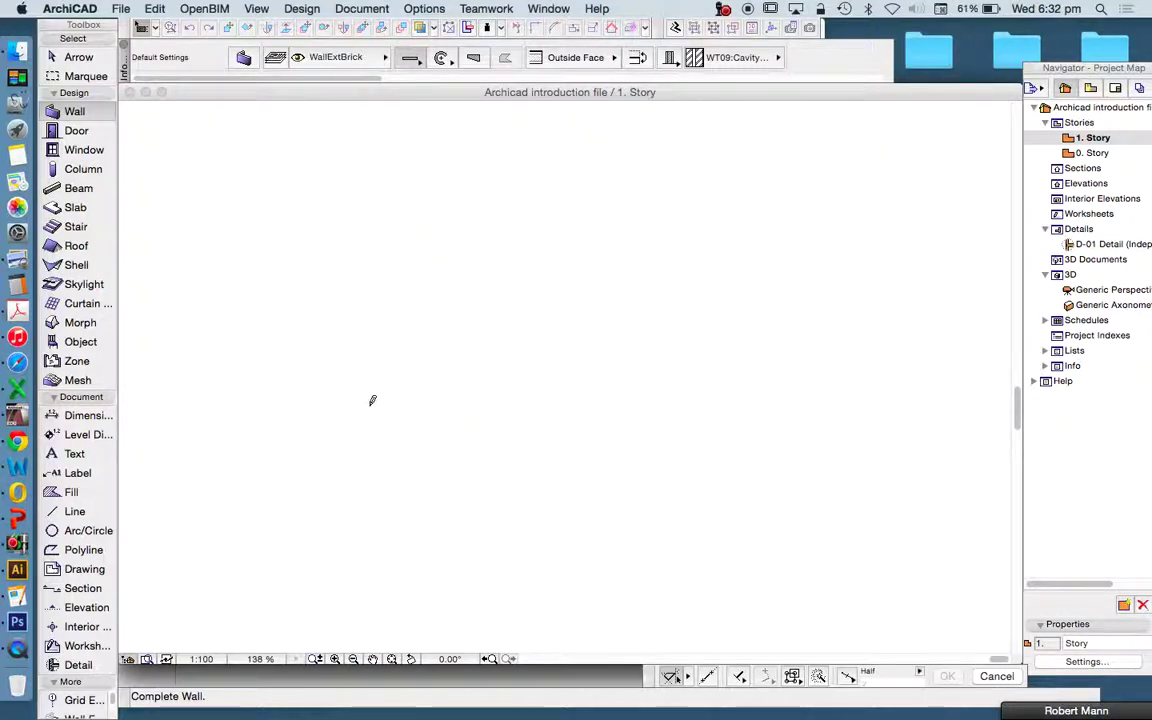
{"action": "scroll", "coordinate": [374, 409], "scroll_direction": "down", "scroll_amount": 3}
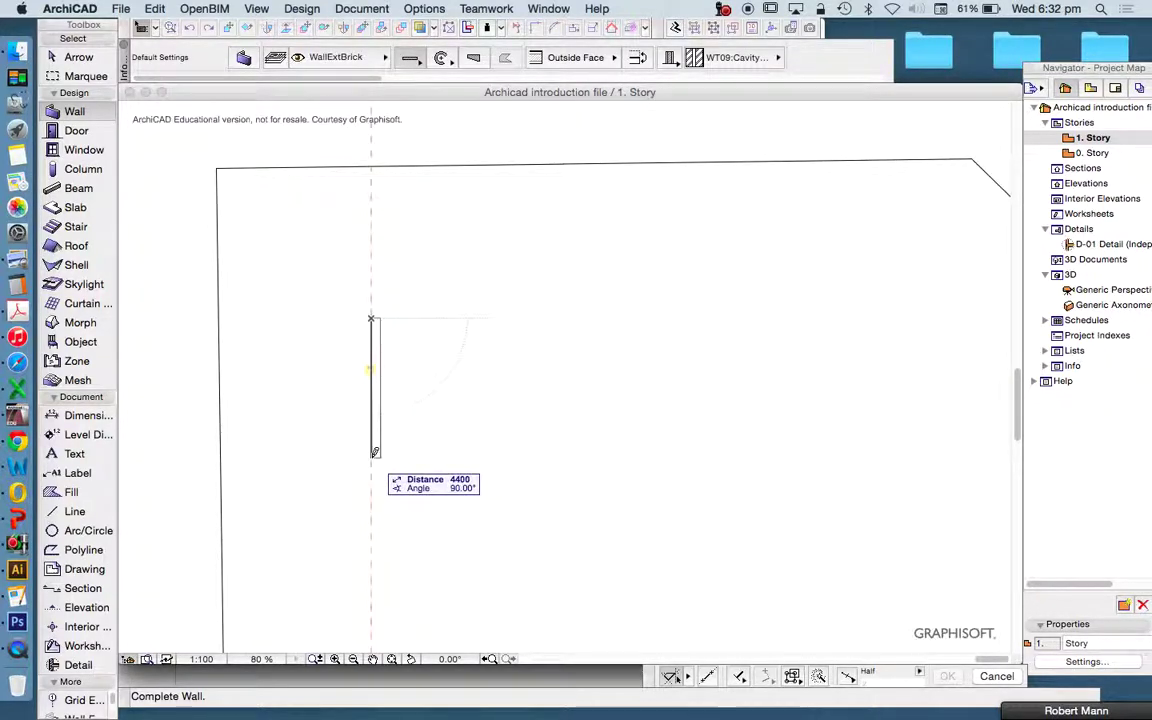
{"action": "scroll", "coordinate": [375, 450], "scroll_direction": "down", "scroll_amount": 4}
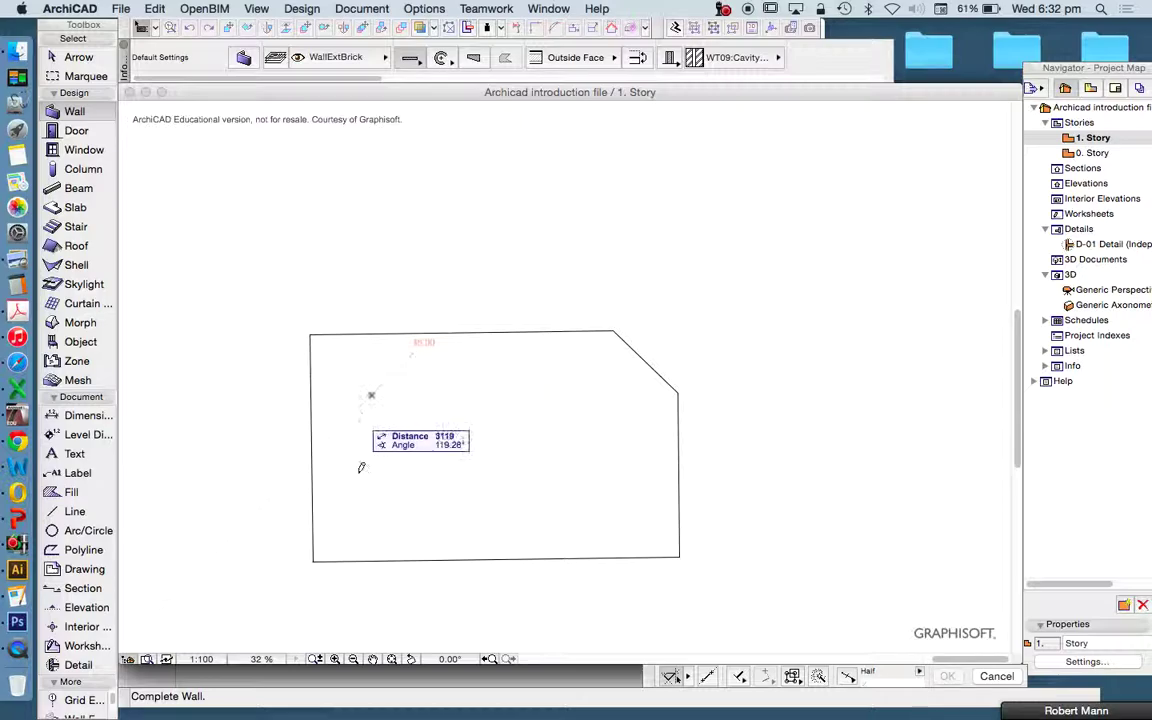
{"action": "scroll", "coordinate": [398, 476], "scroll_direction": "up", "scroll_amount": 3}
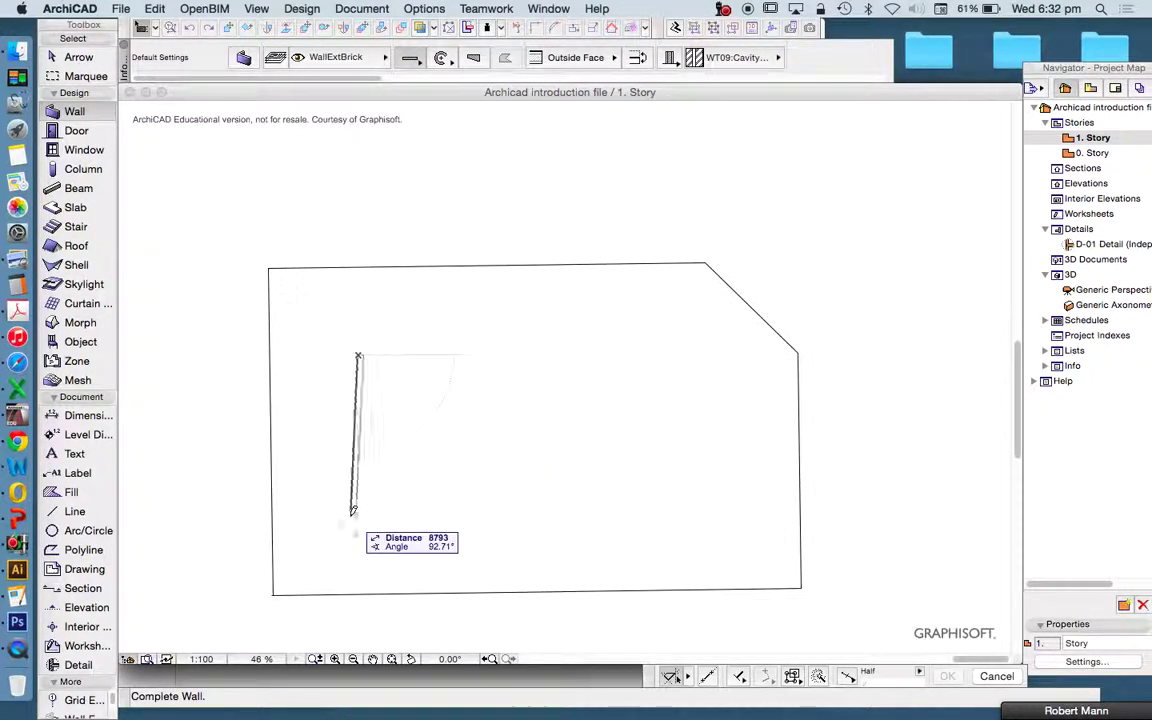
{"action": "scroll", "coordinate": [372, 465], "scroll_direction": "up", "scroll_amount": 2}
{"action": "scroll", "coordinate": [365, 475], "scroll_direction": "down", "scroll_amount": 2}
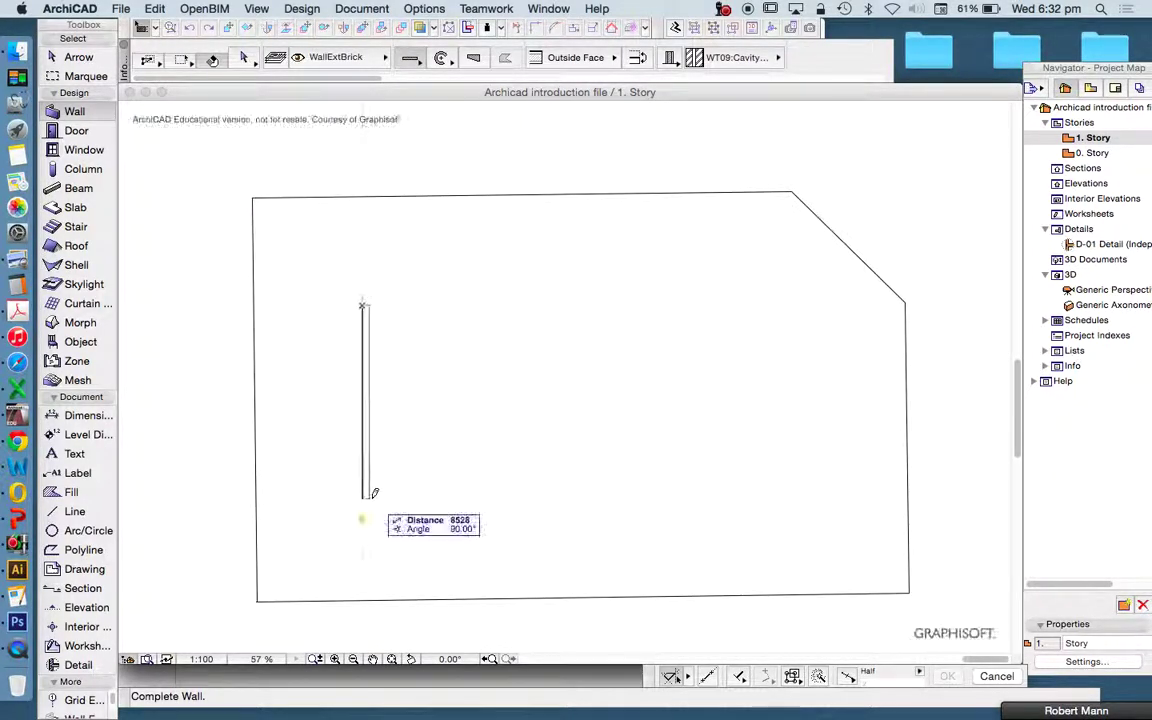
{"action": "key", "text": "Tab"}
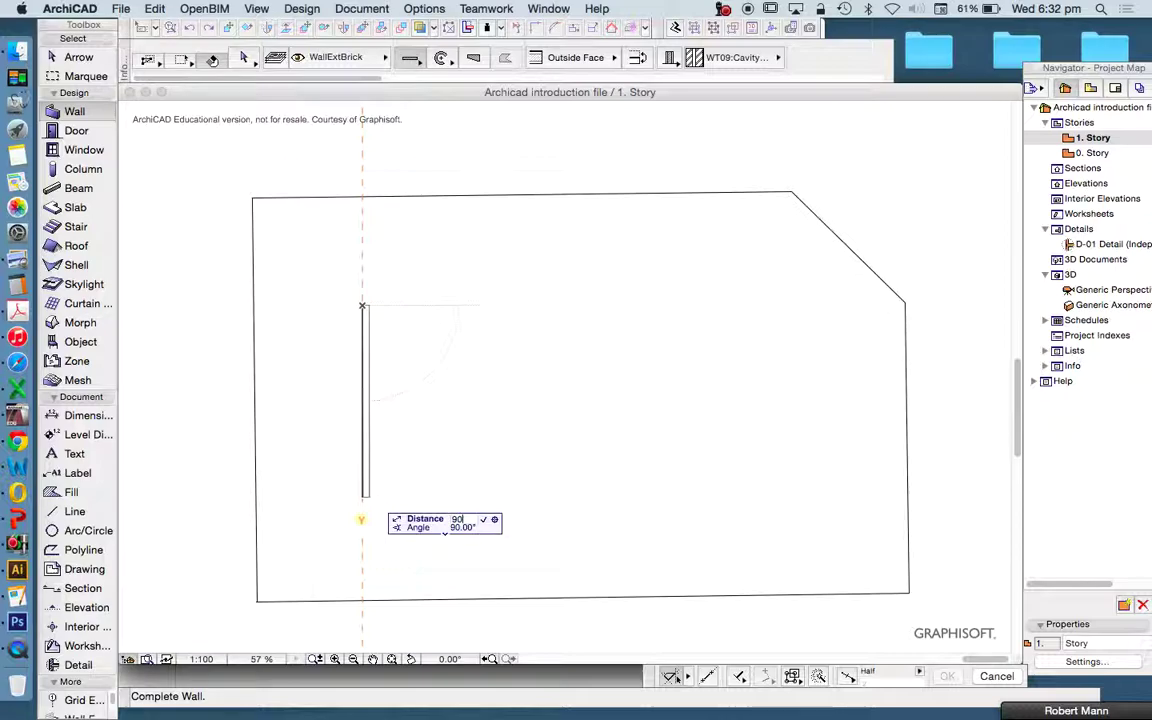
Make the first wall 9000 long, then draw the bottom wall with its upward step and drop back down.
{"action": "type", "text": "9000"}
{"action": "key", "text": "Return"}
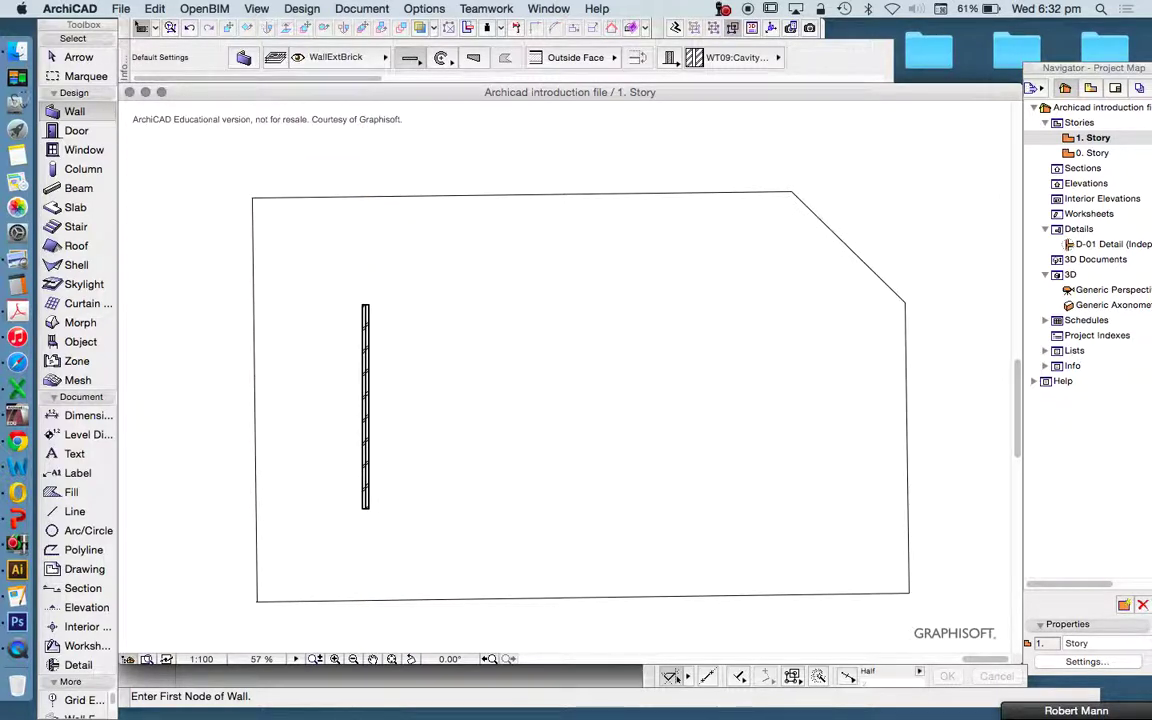
{"action": "left_click", "coordinate": [365, 506]}
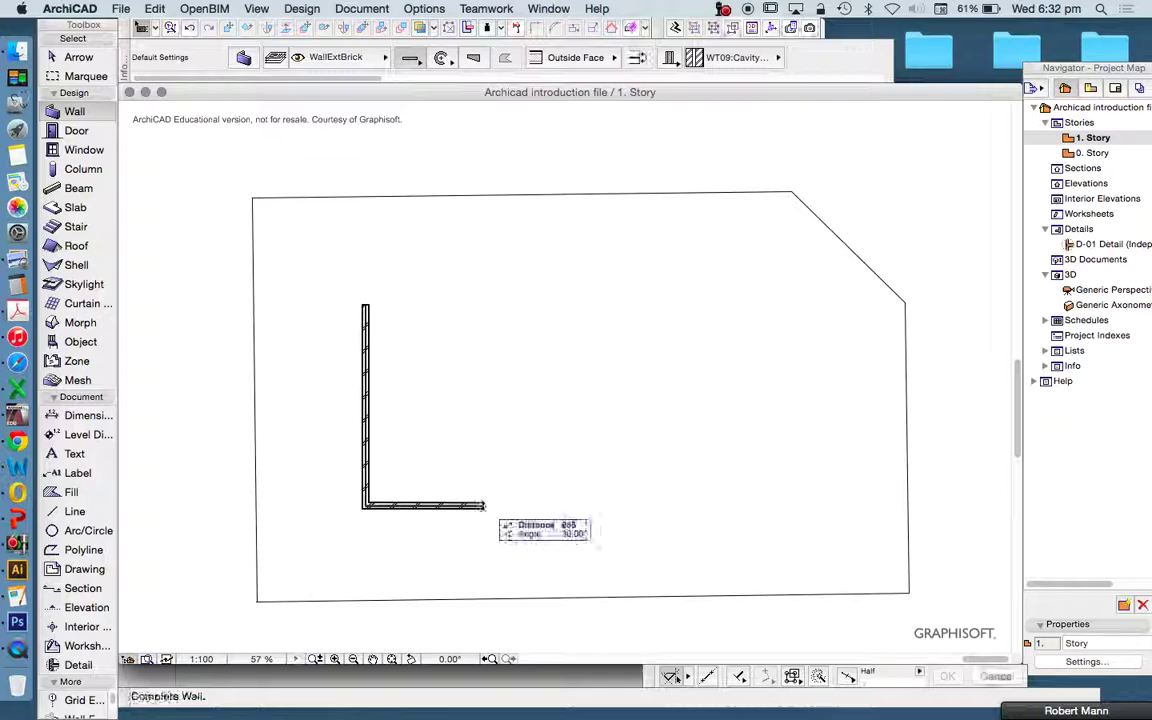
{"action": "left_click", "coordinate": [485, 506]}
{"action": "left_click", "coordinate": [483, 506]}
{"action": "left_click", "coordinate": [481, 457]}
{"action": "left_click", "coordinate": [481, 457]}
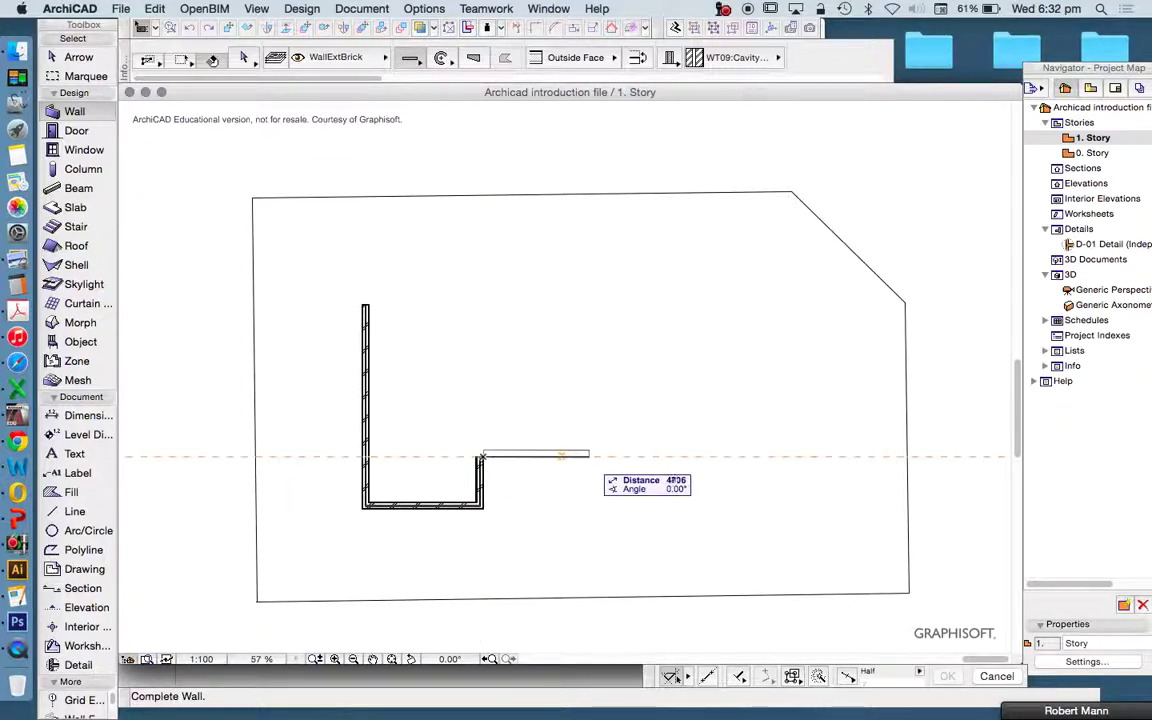
{"action": "left_click", "coordinate": [590, 456]}
{"action": "left_click", "coordinate": [590, 456]}
{"action": "left_click", "coordinate": [591, 537]}
Draw the lower bottom wall, the right-hand wall with its short rightward jog, and the upper right wall.
{"action": "left_click", "coordinate": [591, 537]}
{"action": "left_click", "coordinate": [737, 535]}
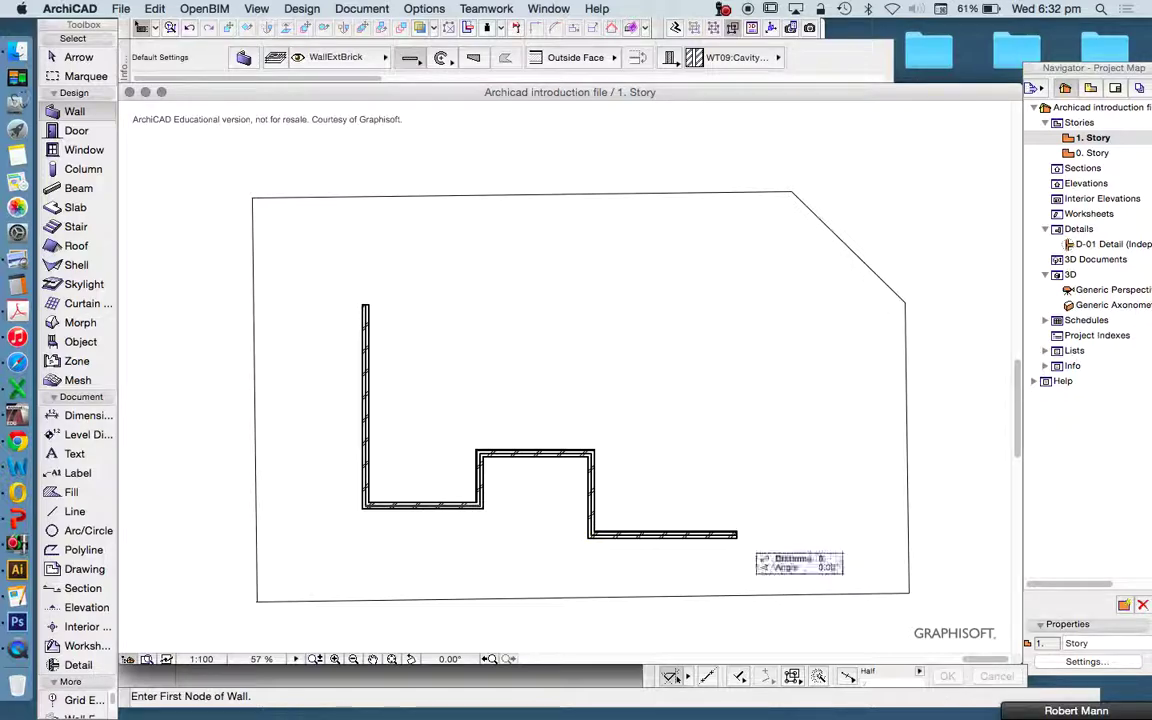
{"action": "left_click", "coordinate": [737, 535]}
{"action": "left_click", "coordinate": [733, 377]}
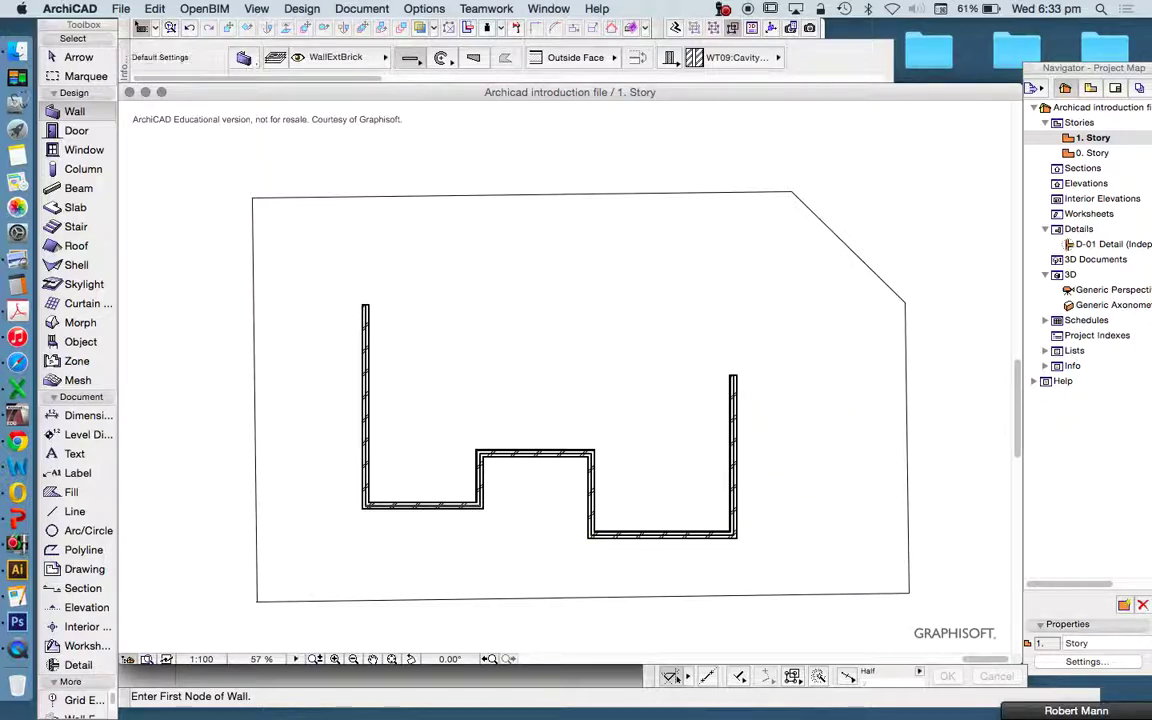
{"action": "left_click", "coordinate": [733, 377]}
{"action": "left_click", "coordinate": [767, 373]}
{"action": "left_click", "coordinate": [767, 373]}
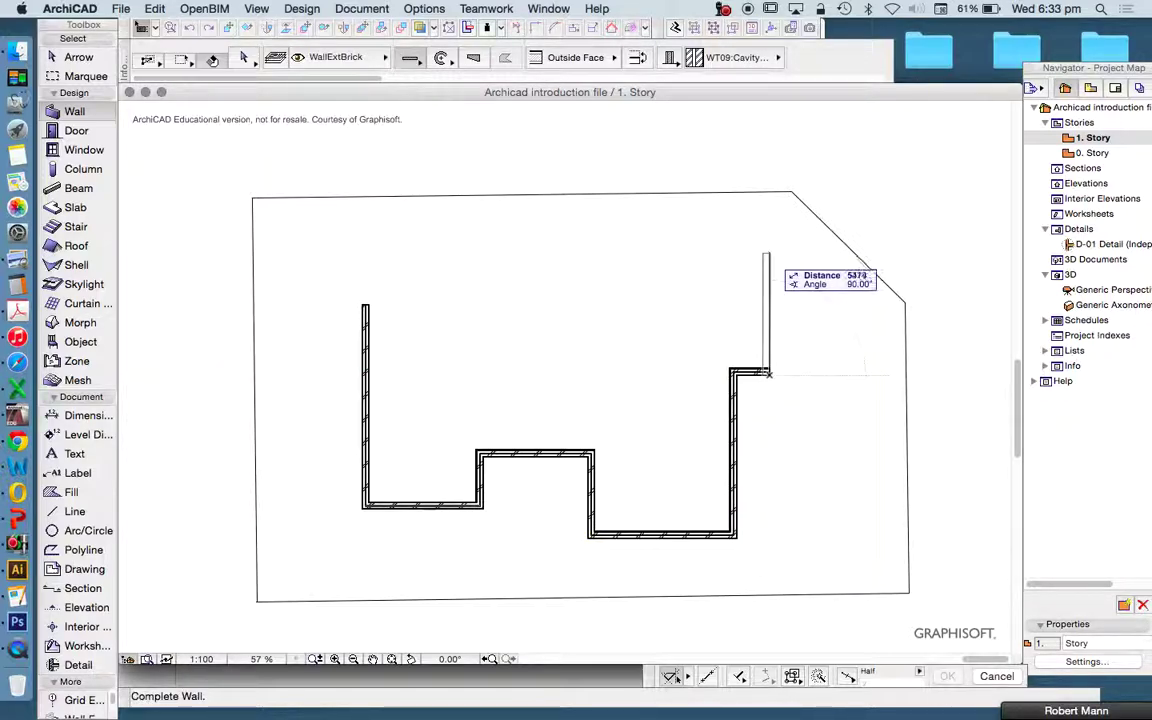
{"action": "left_click", "coordinate": [767, 265]}
Draw the top wall and the short corner walls that close the outline at the left wall.
{"action": "left_click", "coordinate": [767, 265]}
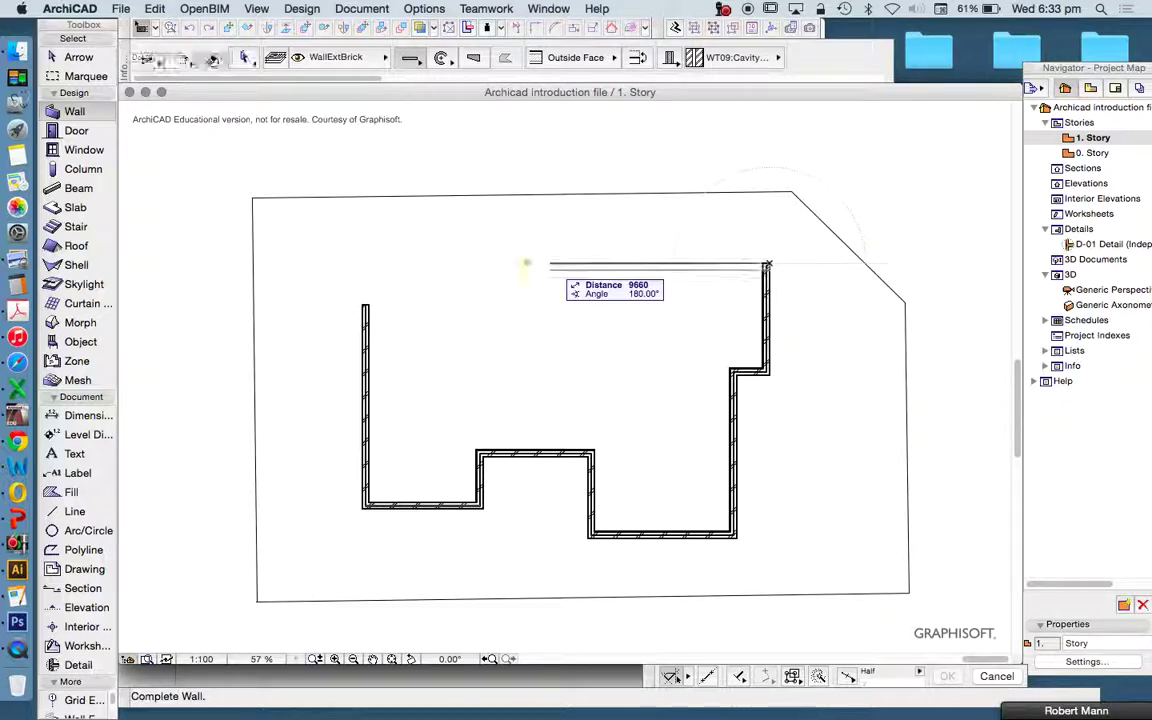
{"action": "left_click", "coordinate": [469, 265]}
{"action": "left_click", "coordinate": [469, 265]}
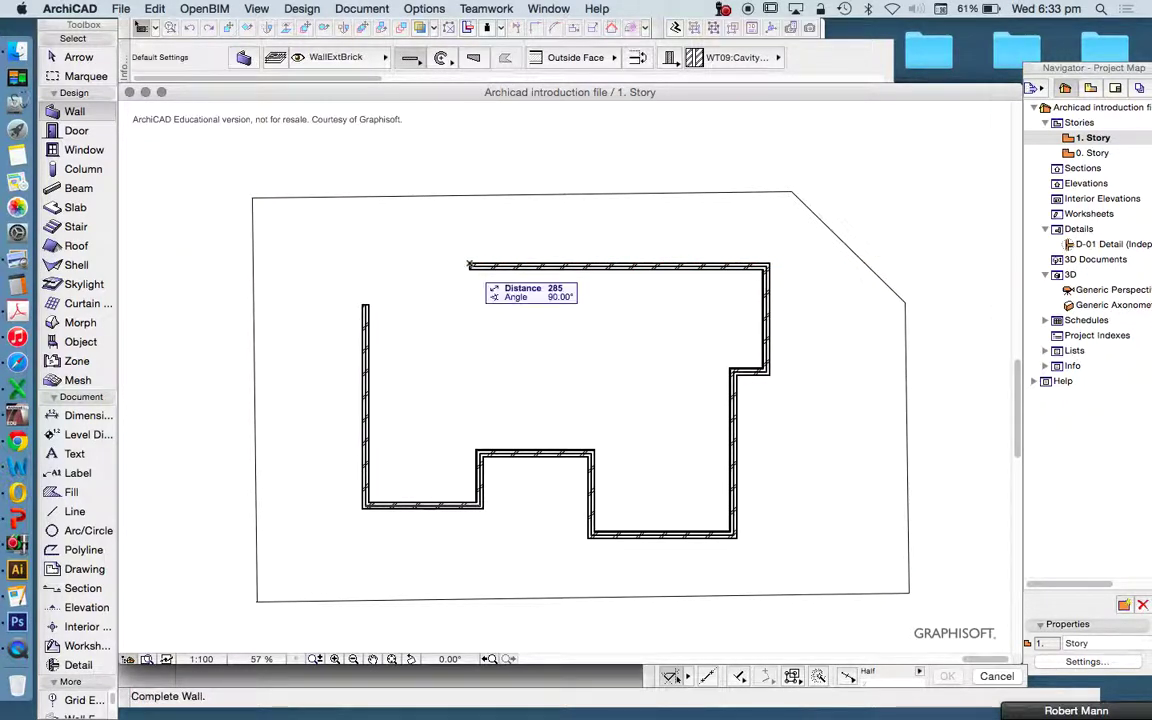
{"action": "scroll", "coordinate": [367, 319], "scroll_direction": "up", "scroll_amount": 3}
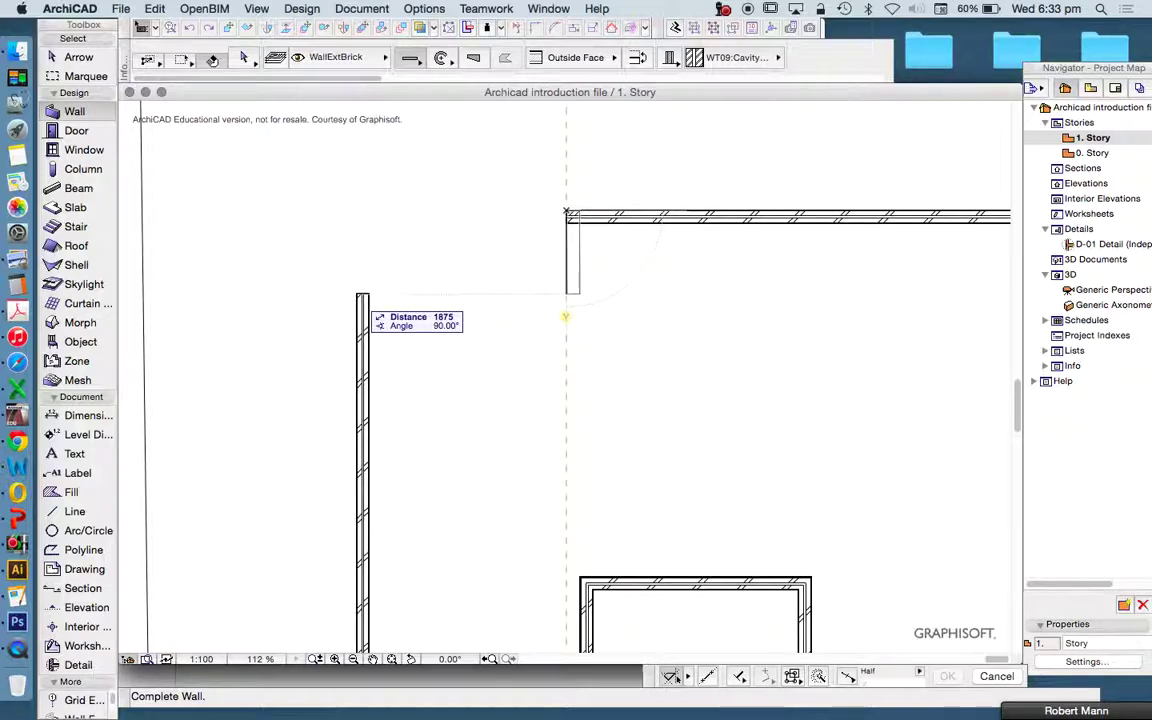
{"action": "double_click", "coordinate": [565, 316]}
{"action": "left_click", "coordinate": [572, 293]}
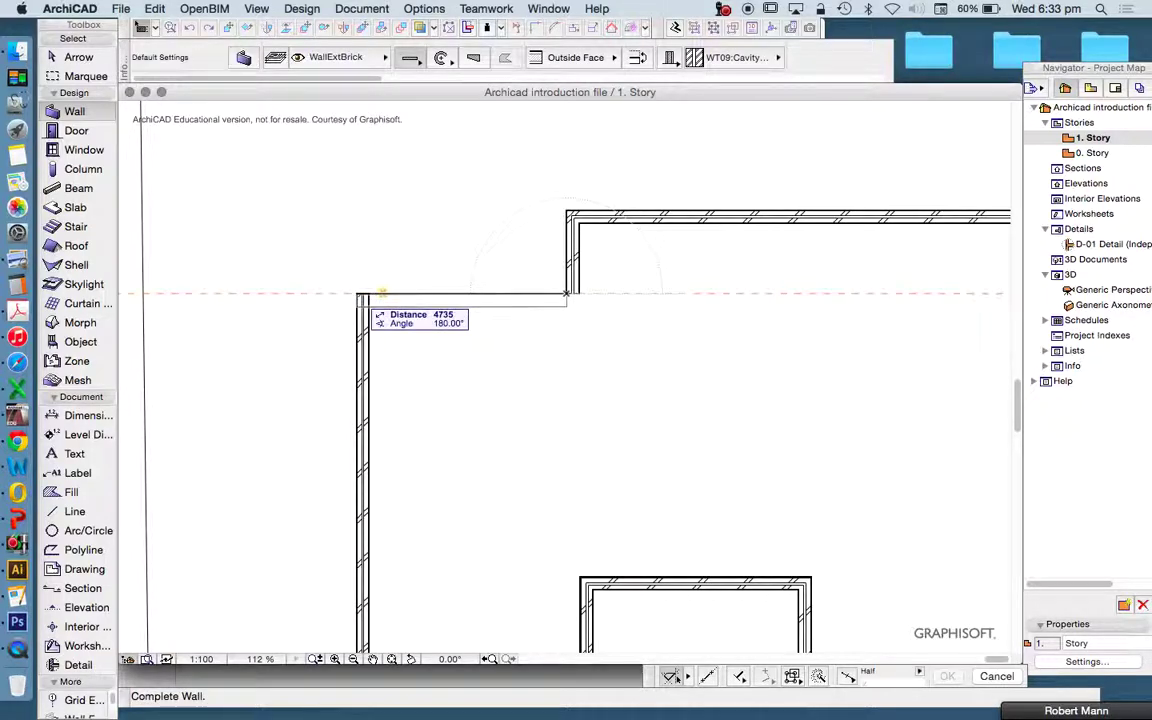
{"action": "double_click", "coordinate": [362, 295]}
{"action": "scroll", "coordinate": [362, 295], "scroll_direction": "down", "scroll_amount": 5}
{"action": "left_click", "coordinate": [78, 57]}
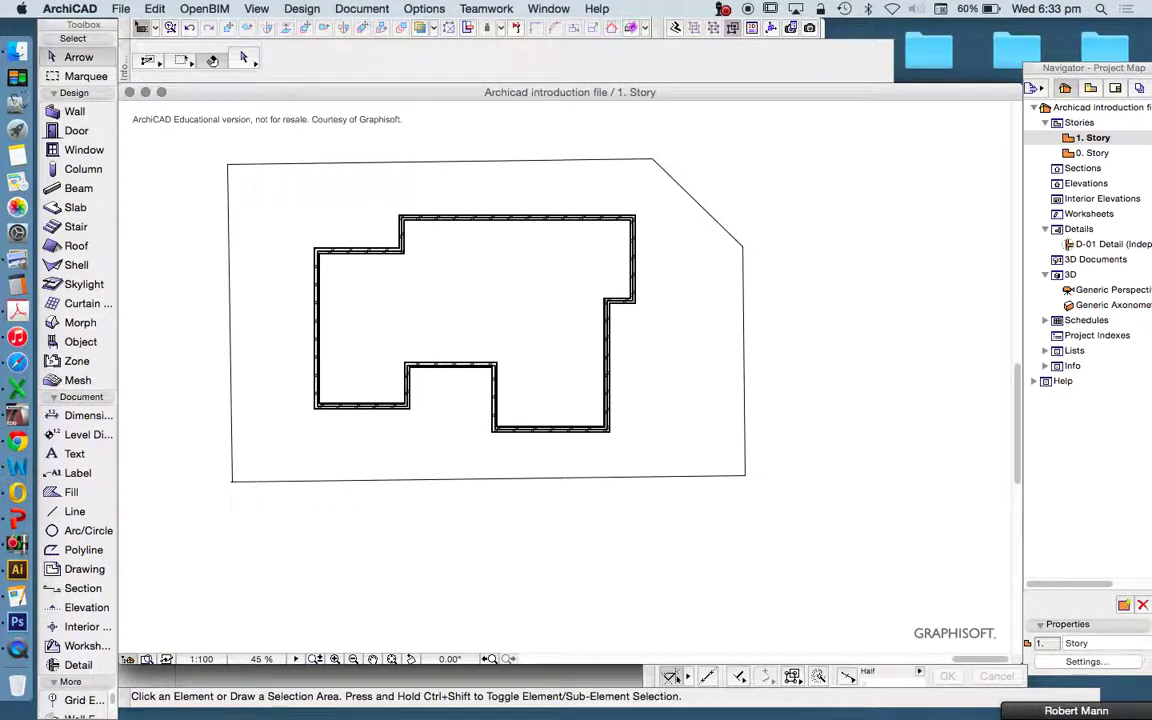
{"action": "left_click", "coordinate": [296, 200]}
{"action": "left_click", "coordinate": [640, 435]}
{"action": "scroll", "coordinate": [335, 242], "scroll_direction": "up", "scroll_amount": 5}
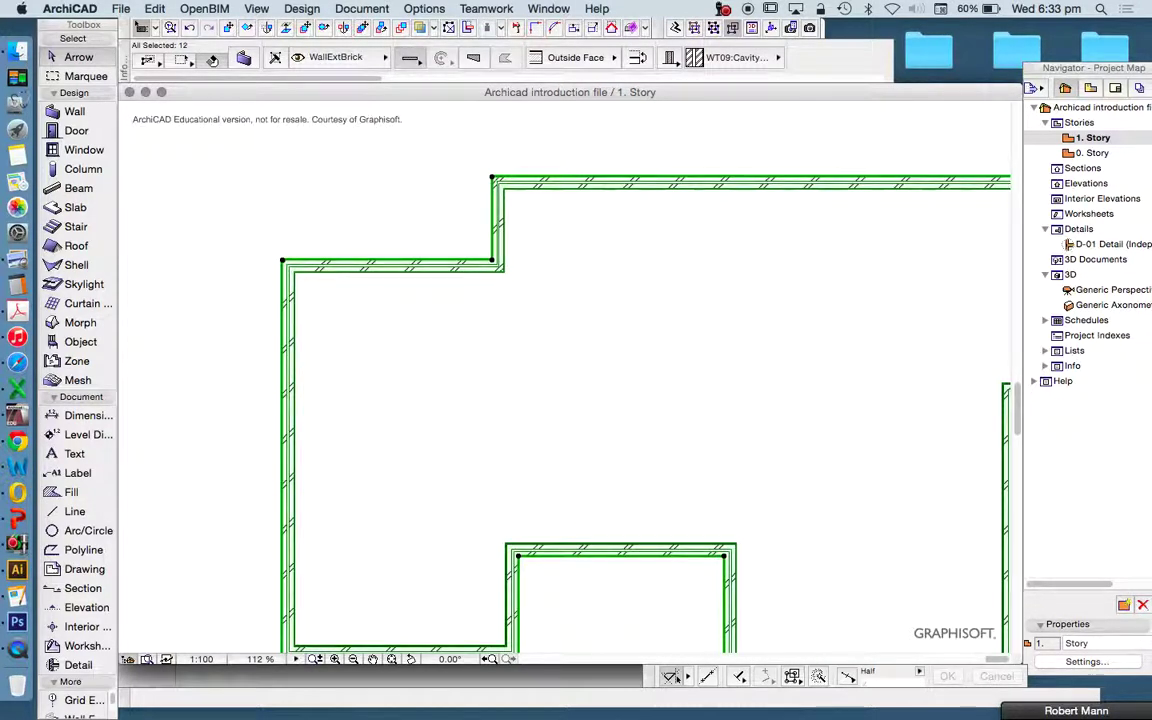
{"action": "scroll", "coordinate": [345, 240], "scroll_direction": "down", "scroll_amount": 2}
{"action": "scroll", "coordinate": [345, 240], "scroll_direction": "up", "scroll_amount": 5}
{"action": "scroll", "coordinate": [345, 240], "scroll_direction": "down", "scroll_amount": 7}
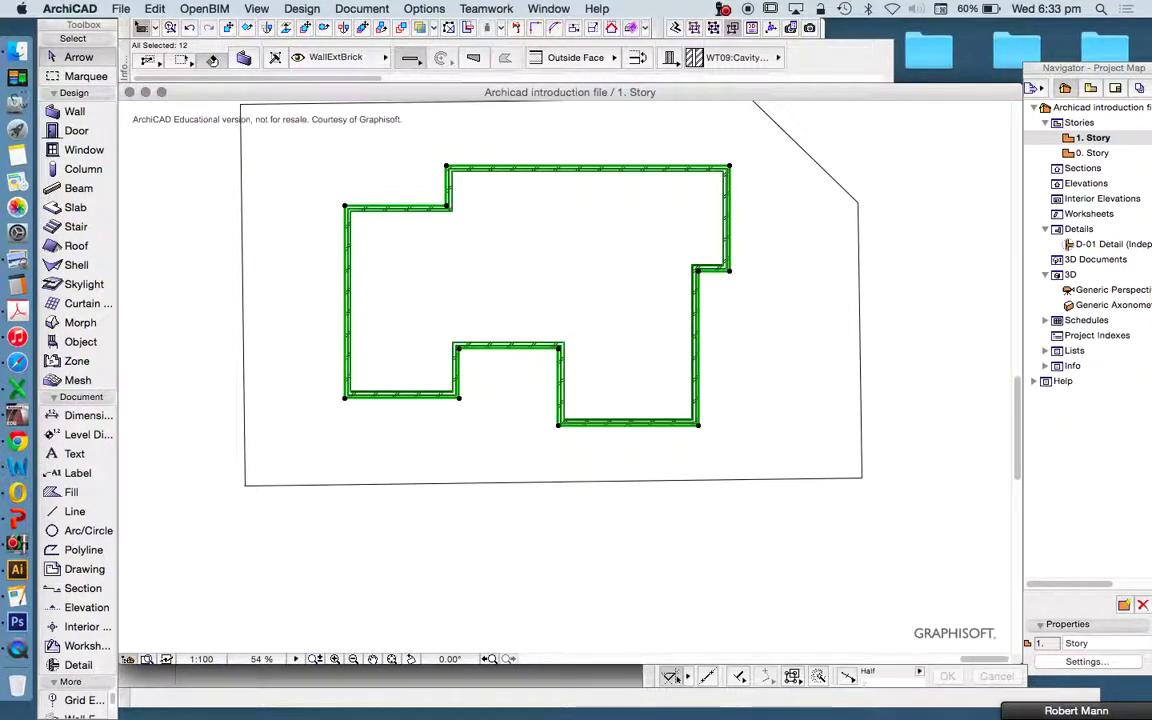
{"action": "scroll", "coordinate": [605, 237], "scroll_direction": "up", "scroll_amount": 4}
{"action": "scroll", "coordinate": [605, 237], "scroll_direction": "down", "scroll_amount": 3}
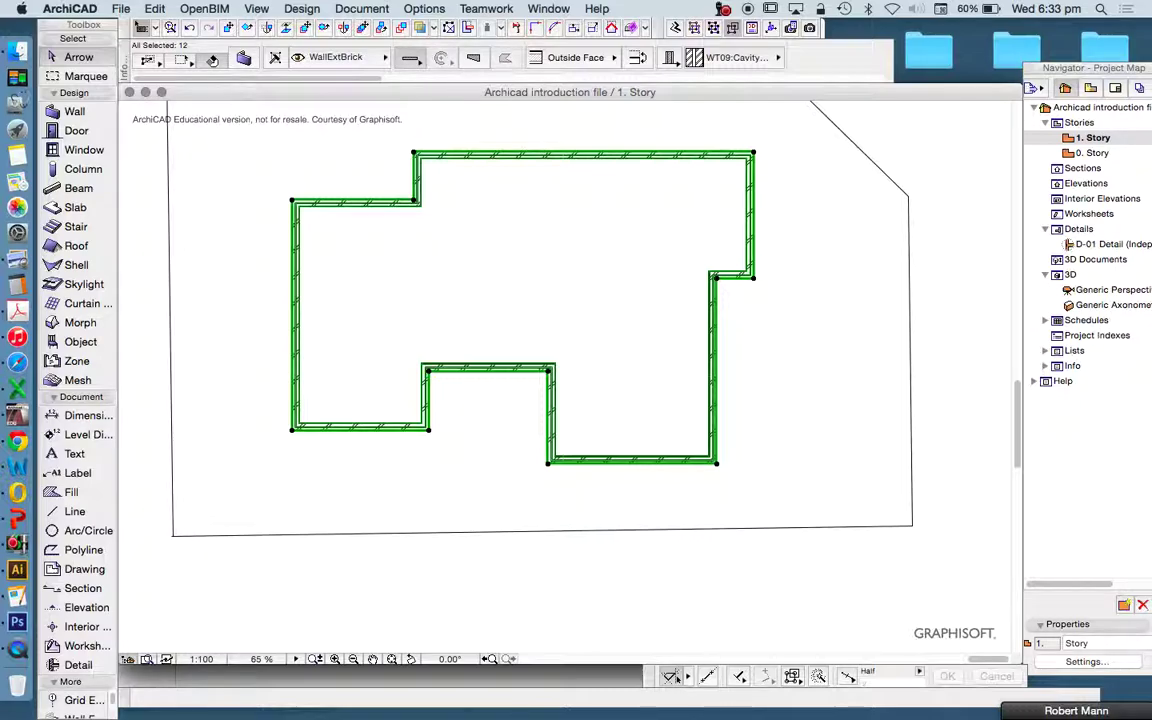
{"action": "left_click", "coordinate": [572, 60]}
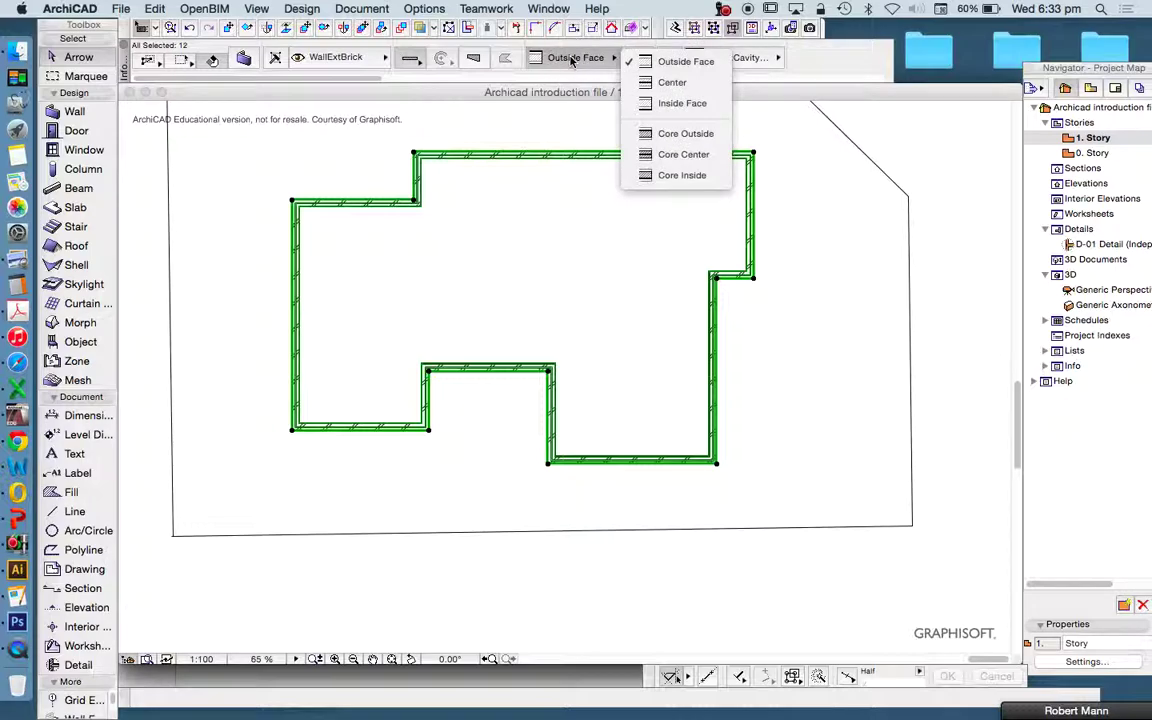
{"action": "left_click", "coordinate": [629, 69]}
{"action": "left_click", "coordinate": [738, 57]}
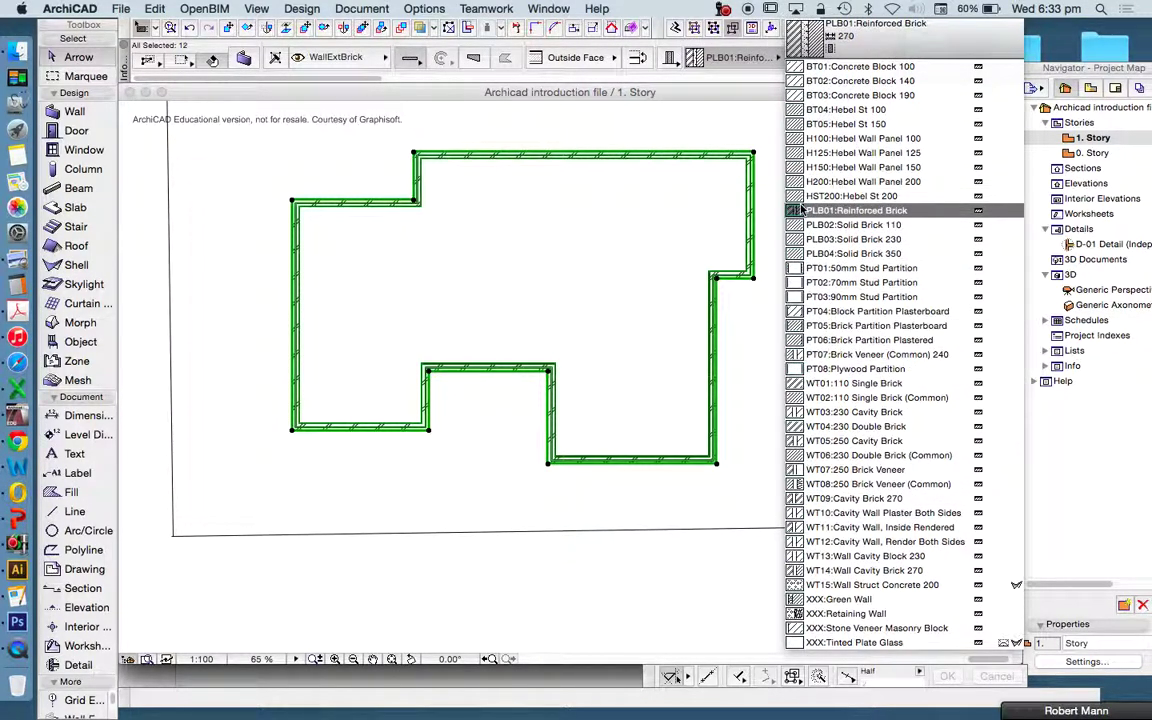
{"action": "left_click", "coordinate": [598, 76]}
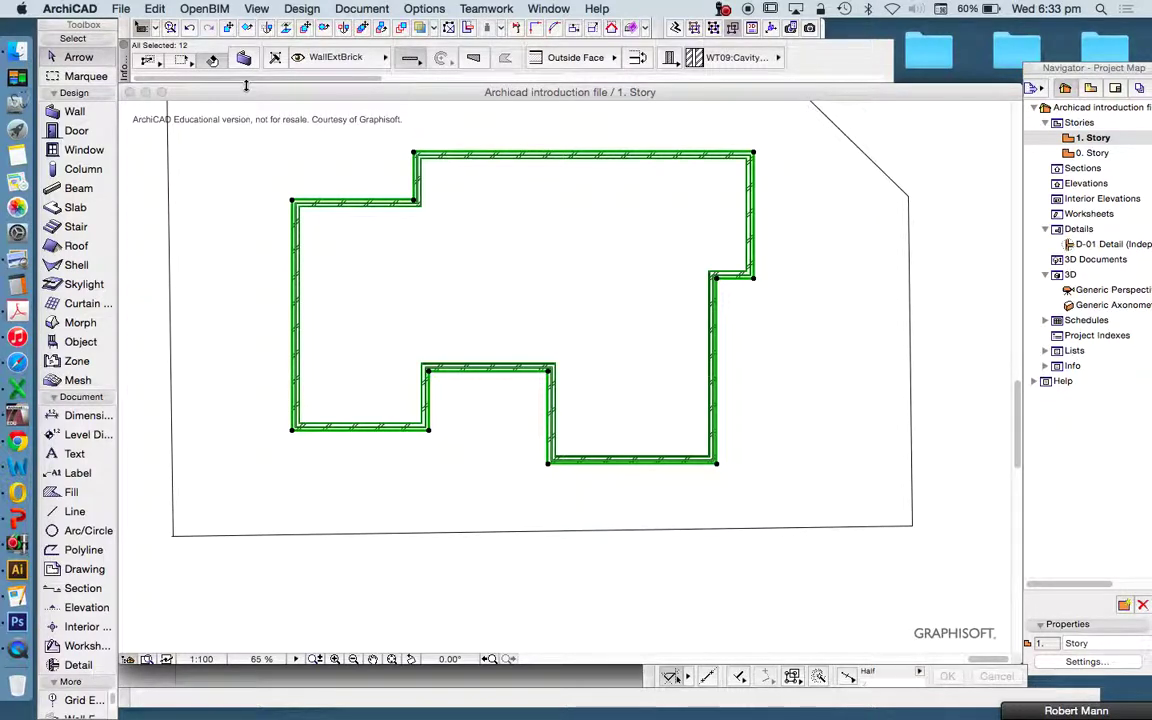
{"action": "left_click", "coordinate": [212, 60]}
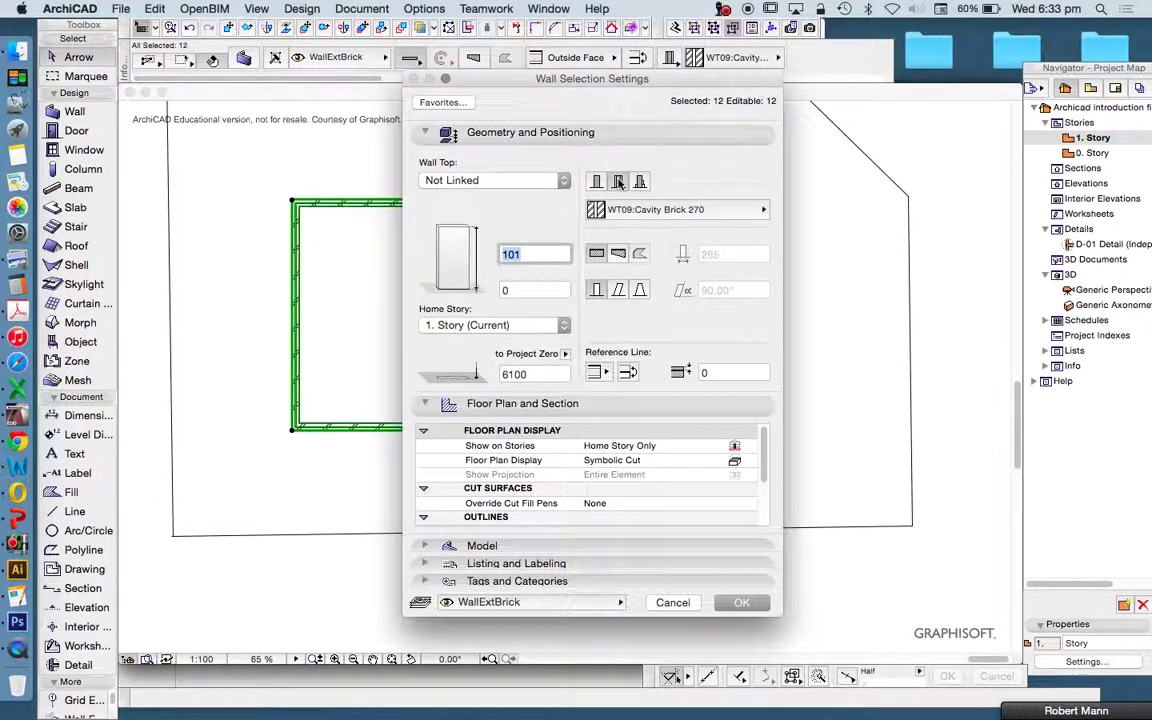
{"action": "left_click", "coordinate": [672, 602]}
{"action": "left_click", "coordinate": [424, 9]}
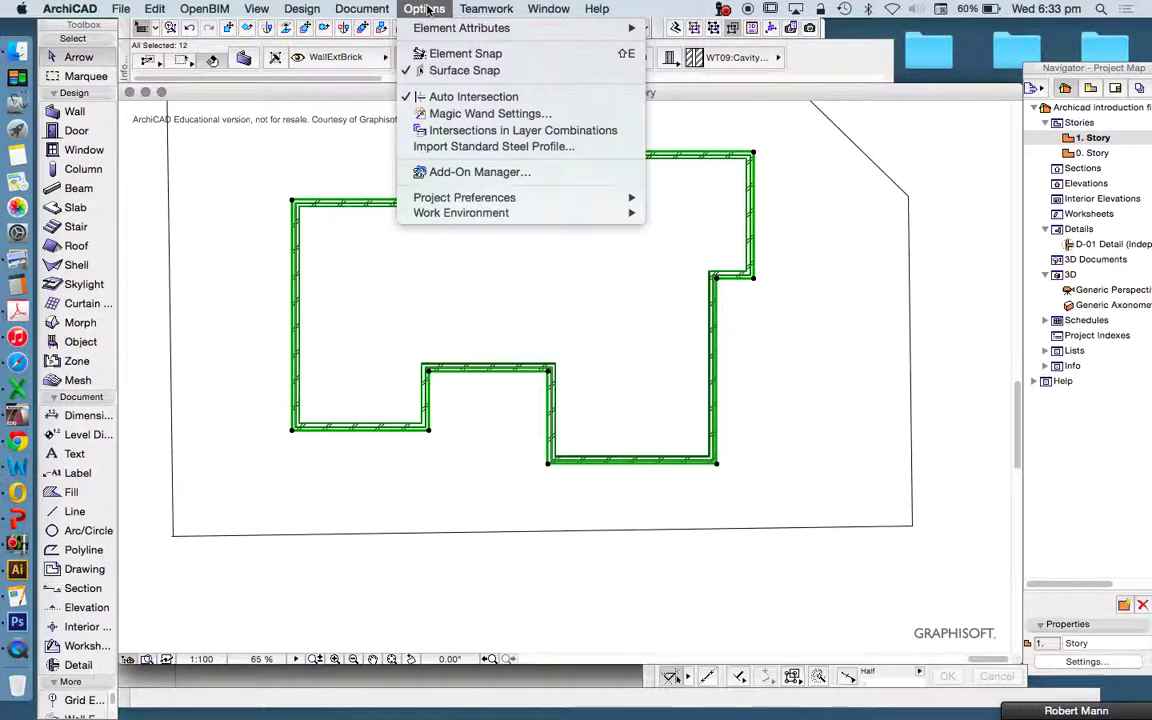
{"action": "mouse_move", "coordinate": [447, 28]}
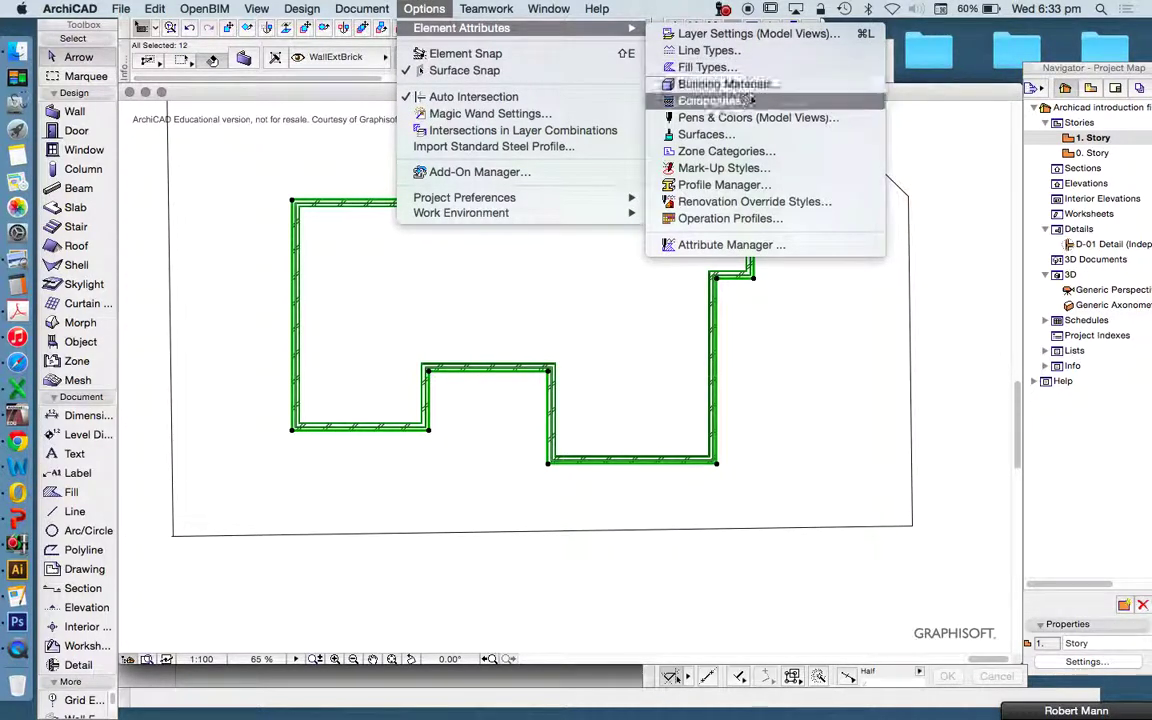
{"action": "left_click", "coordinate": [666, 216]}
{"action": "scroll", "coordinate": [460, 195], "scroll_direction": "up", "scroll_amount": 10}
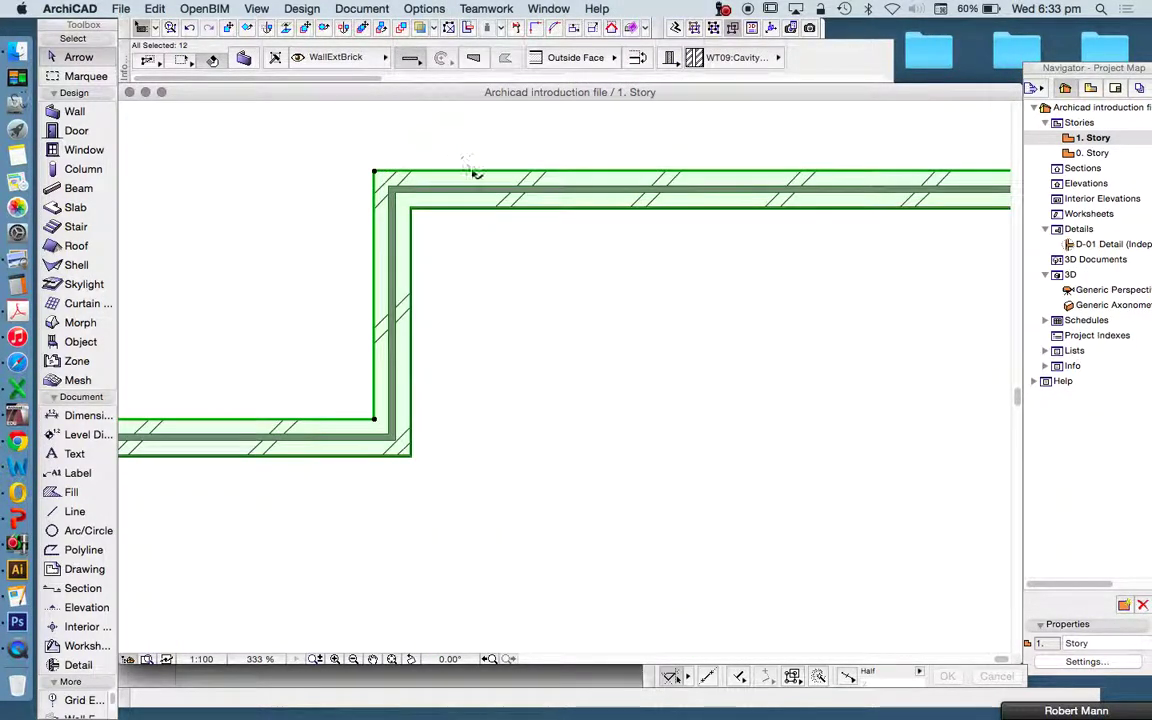
{"action": "scroll", "coordinate": [452, 205], "scroll_direction": "up", "scroll_amount": 7}
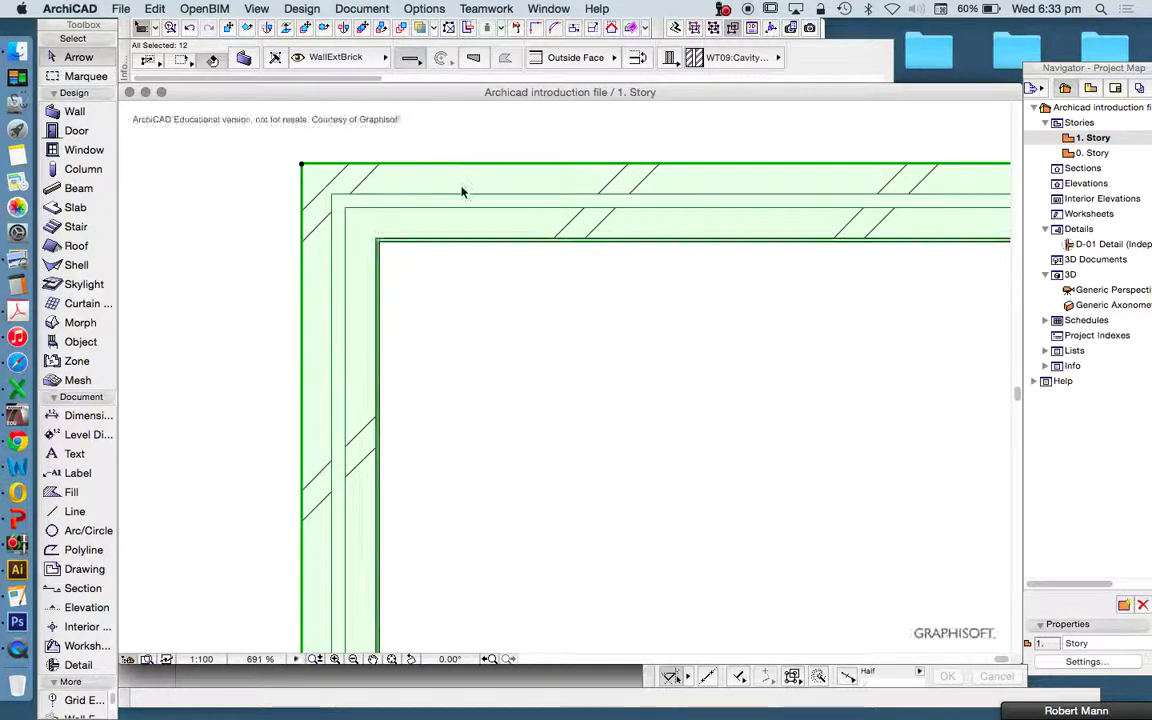
{"action": "key", "text": "Escape"}
{"action": "scroll", "coordinate": [540, 230], "scroll_direction": "down", "scroll_amount": 2}
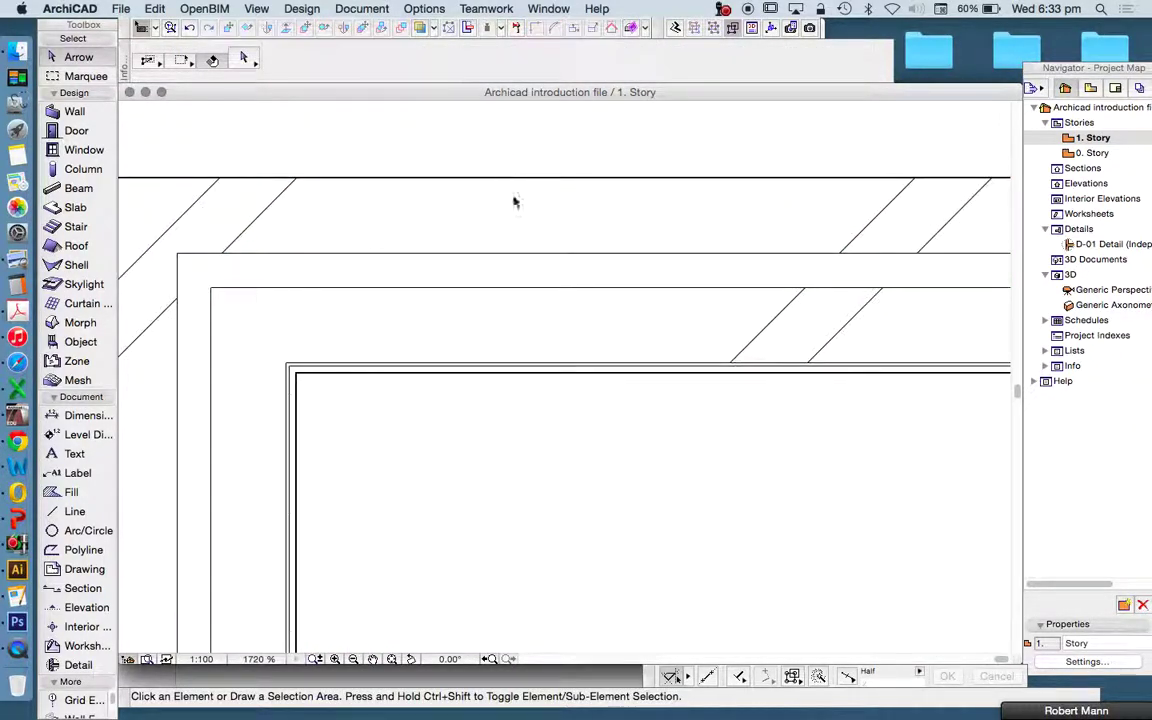
{"action": "left_click", "coordinate": [526, 270]}
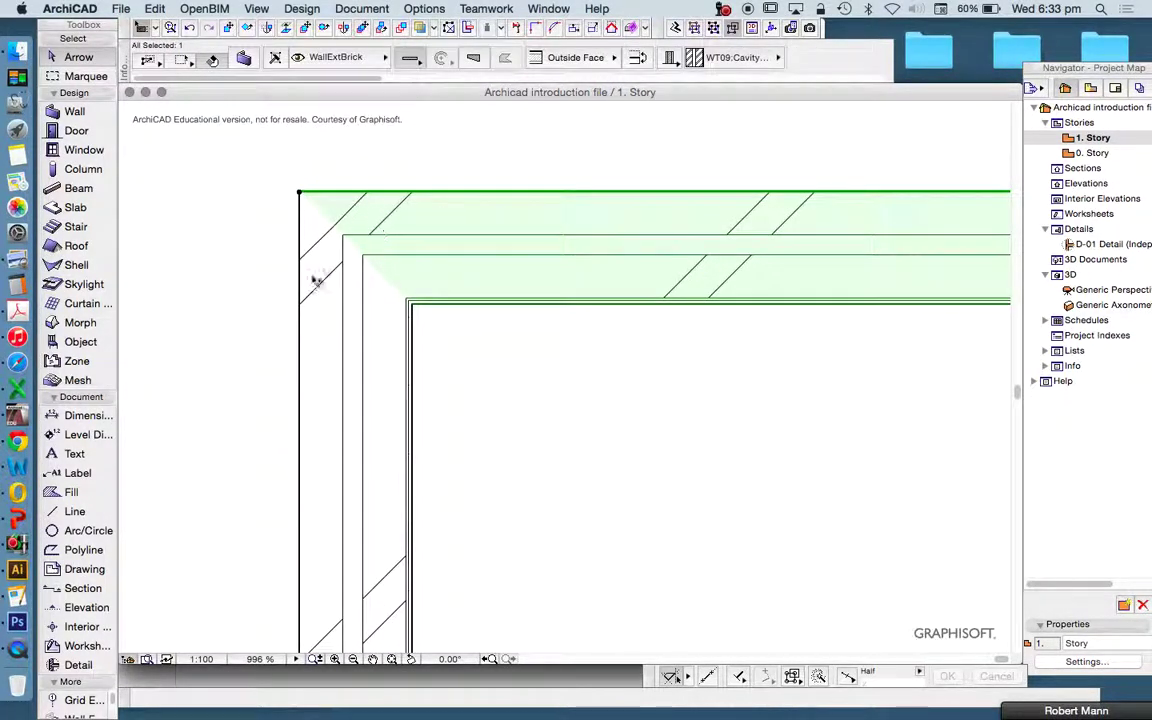
{"action": "left_click", "coordinate": [75, 511]}
{"action": "scroll", "coordinate": [430, 215], "scroll_direction": "up", "scroll_amount": 2}
{"action": "left_click", "coordinate": [500, 192]}
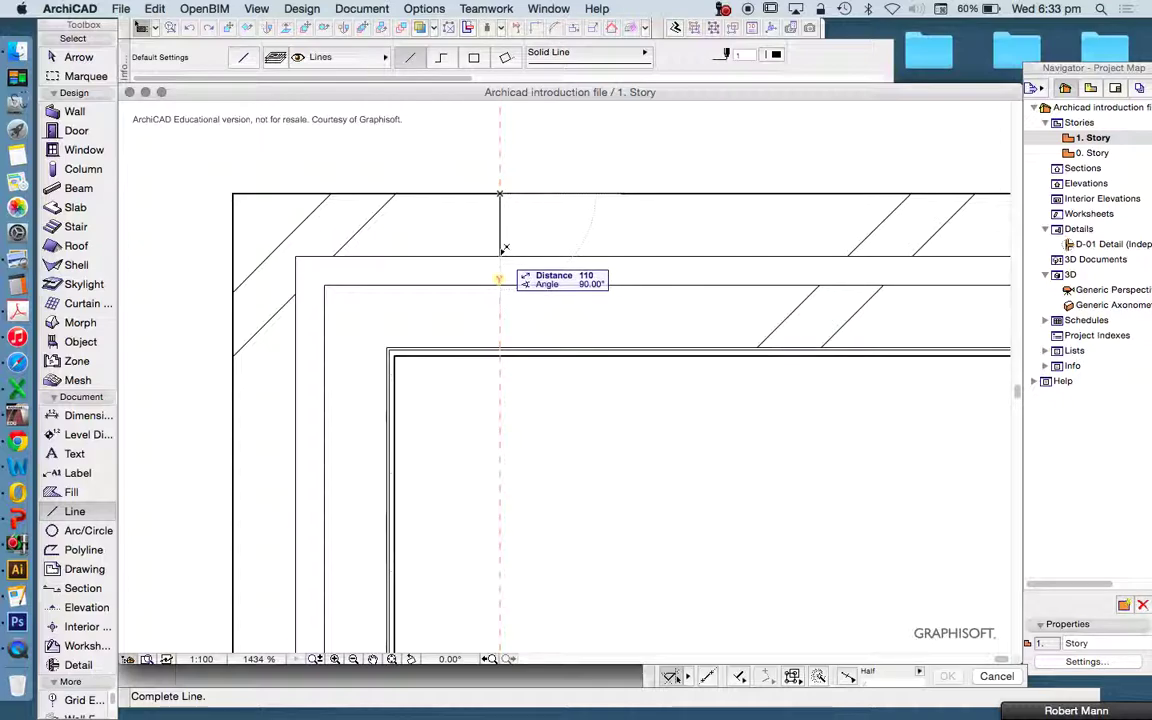
{"action": "key", "text": "Escape"}
{"action": "left_click", "coordinate": [500, 257]}
{"action": "key", "text": "Escape"}
{"action": "left_click", "coordinate": [502, 285]}
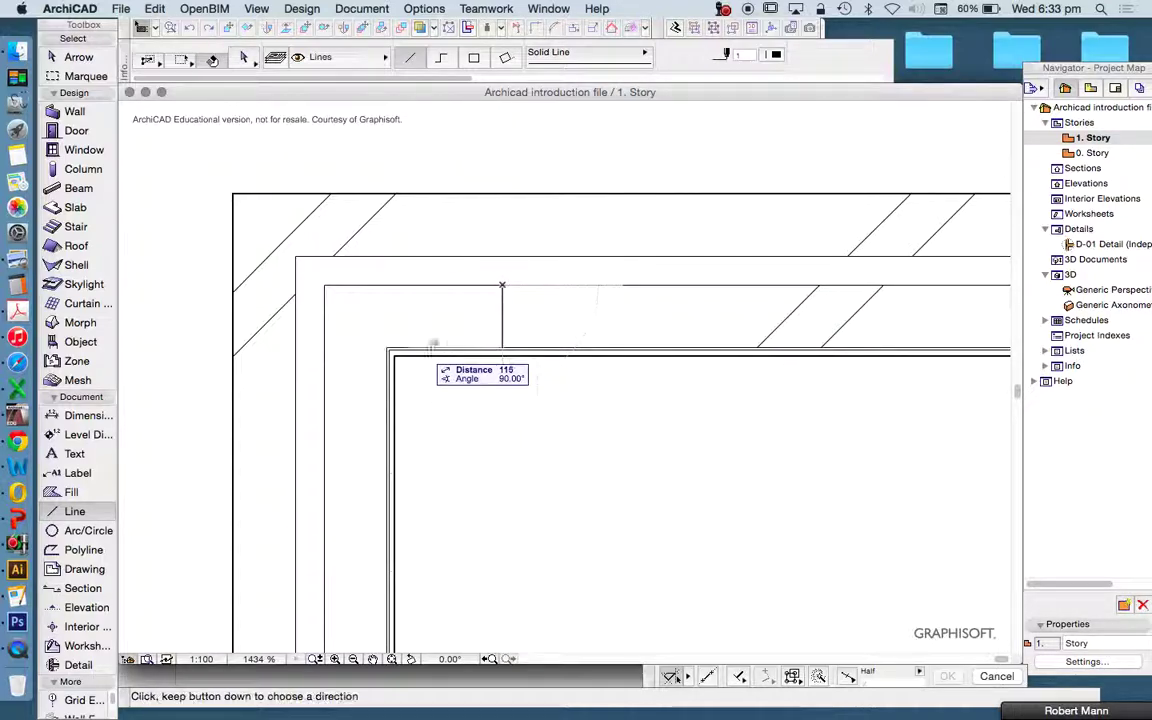
{"action": "scroll", "coordinate": [505, 350], "scroll_direction": "up", "scroll_amount": 5}
{"action": "key", "text": "Escape"}
{"action": "left_click", "coordinate": [497, 314]}
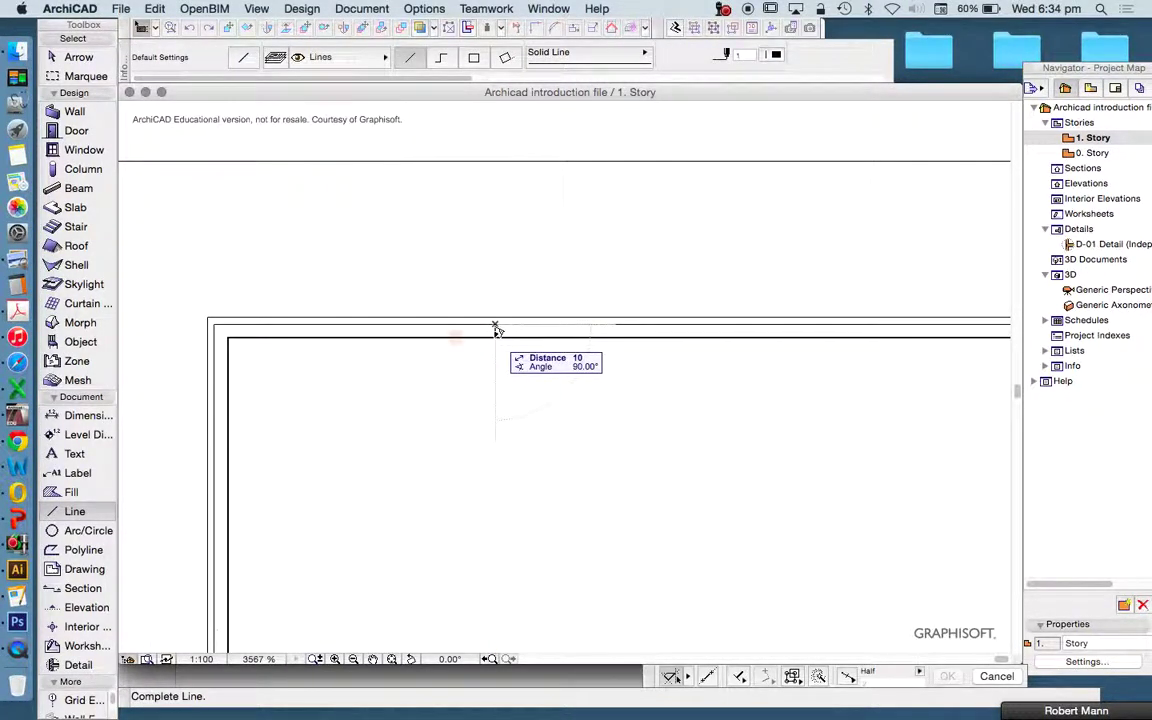
{"action": "left_click", "coordinate": [497, 330]}
{"action": "scroll", "coordinate": [500, 320], "scroll_direction": "down", "scroll_amount": 4}
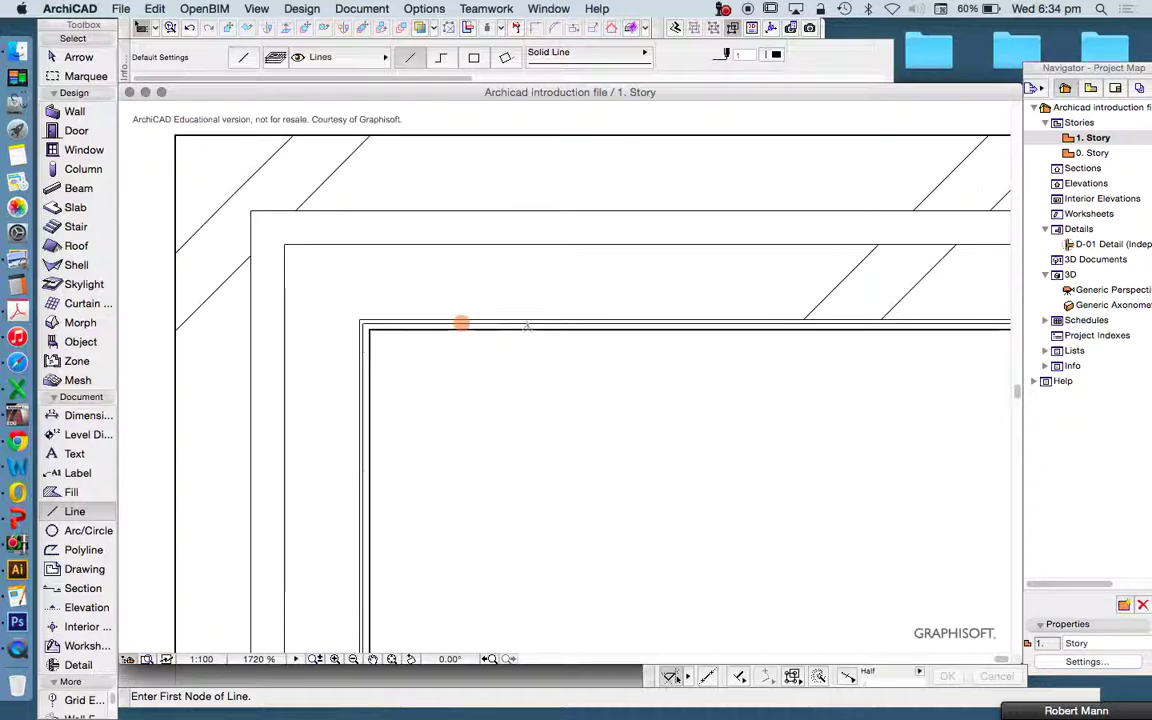
{"action": "scroll", "coordinate": [526, 326], "scroll_direction": "up", "scroll_amount": 3}
{"action": "scroll", "coordinate": [510, 320], "scroll_direction": "down", "scroll_amount": 2}
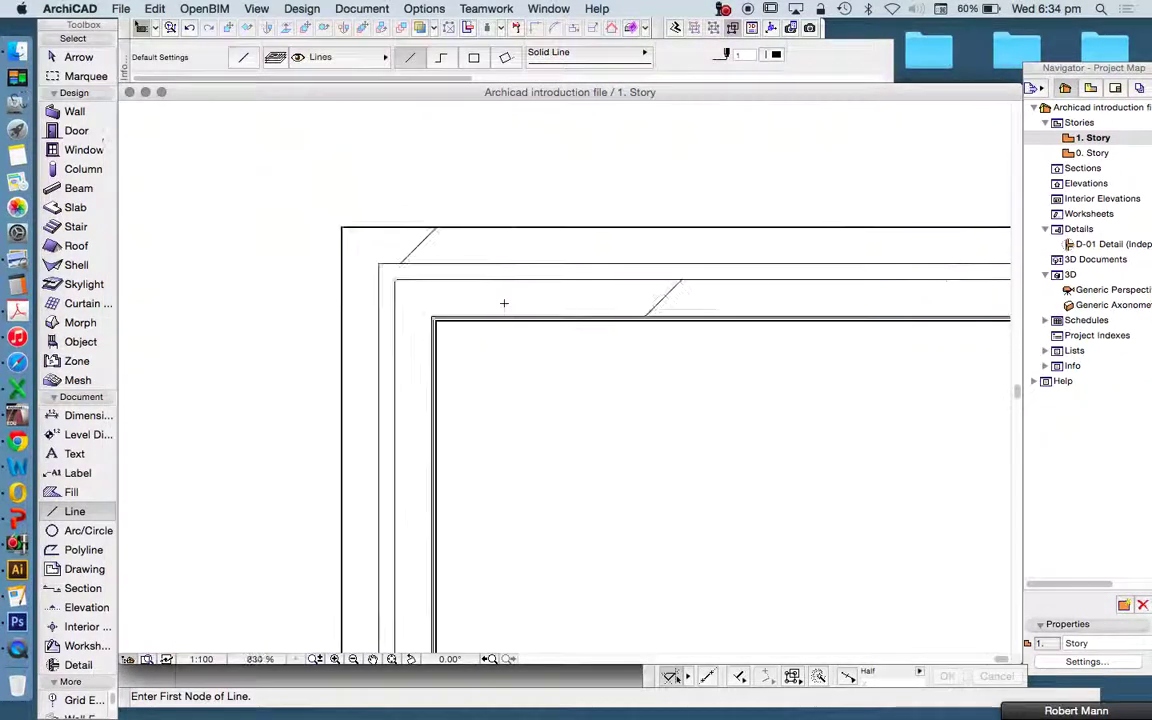
{"action": "scroll", "coordinate": [520, 300], "scroll_direction": "down", "scroll_amount": 1}
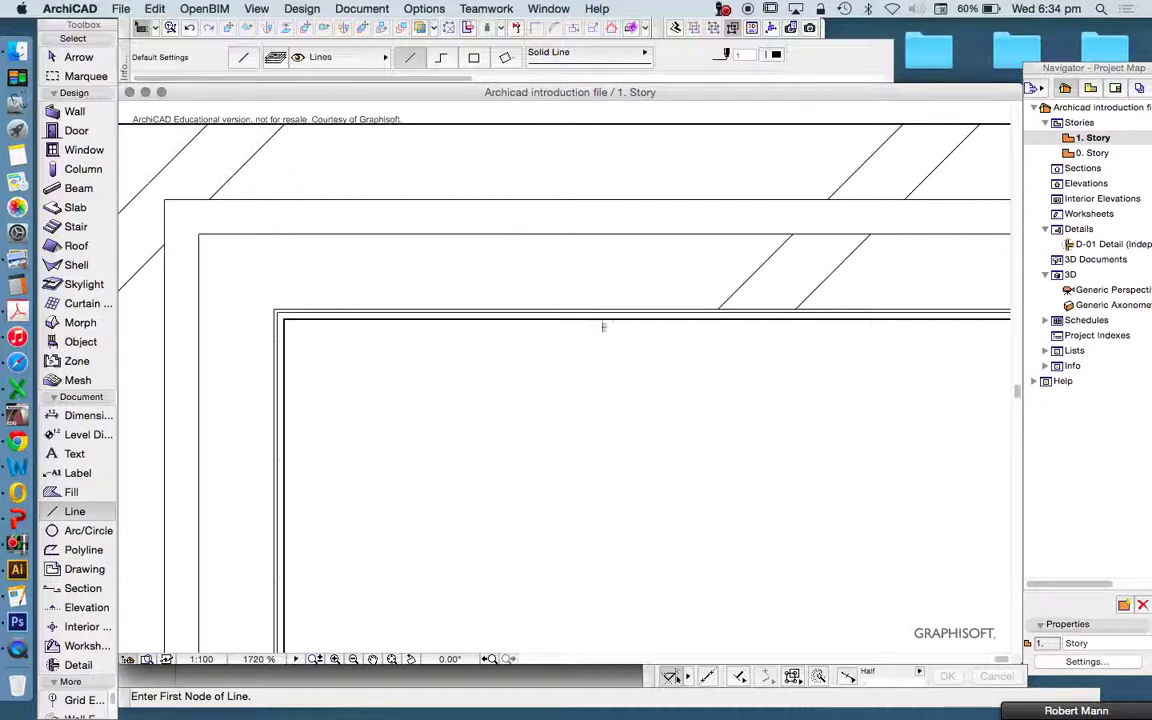
{"action": "scroll", "coordinate": [545, 250], "scroll_direction": "down", "scroll_amount": 3}
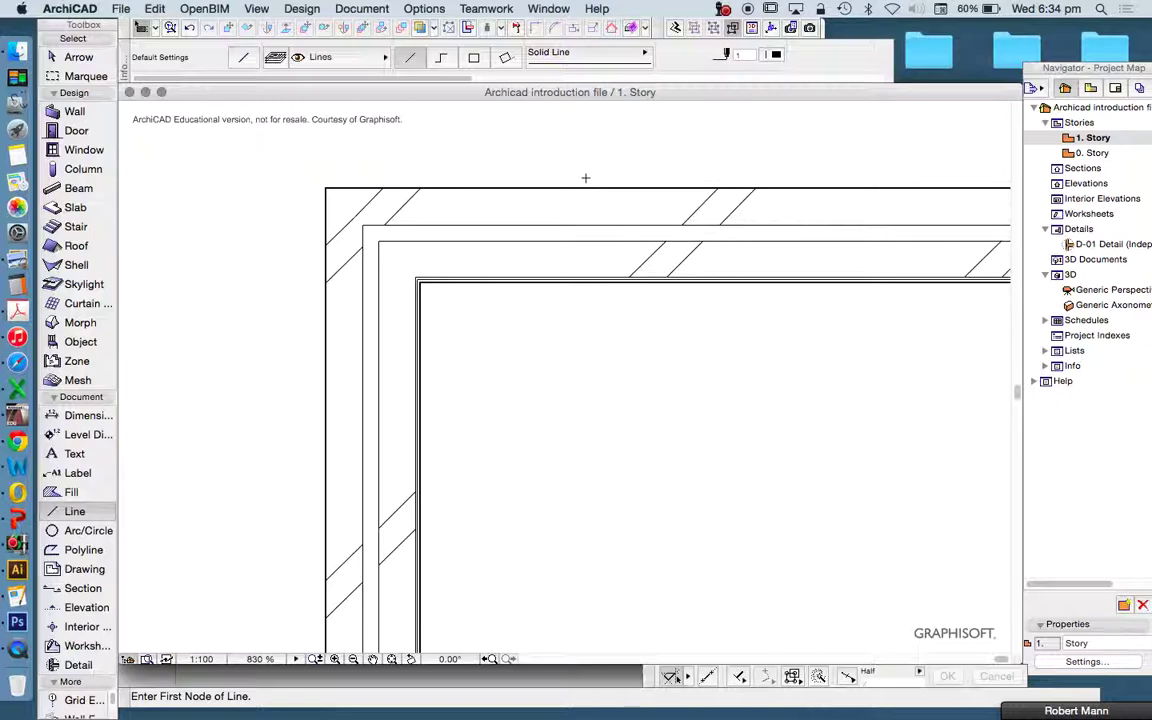
{"action": "scroll", "coordinate": [586, 178], "scroll_direction": "down", "scroll_amount": 10}
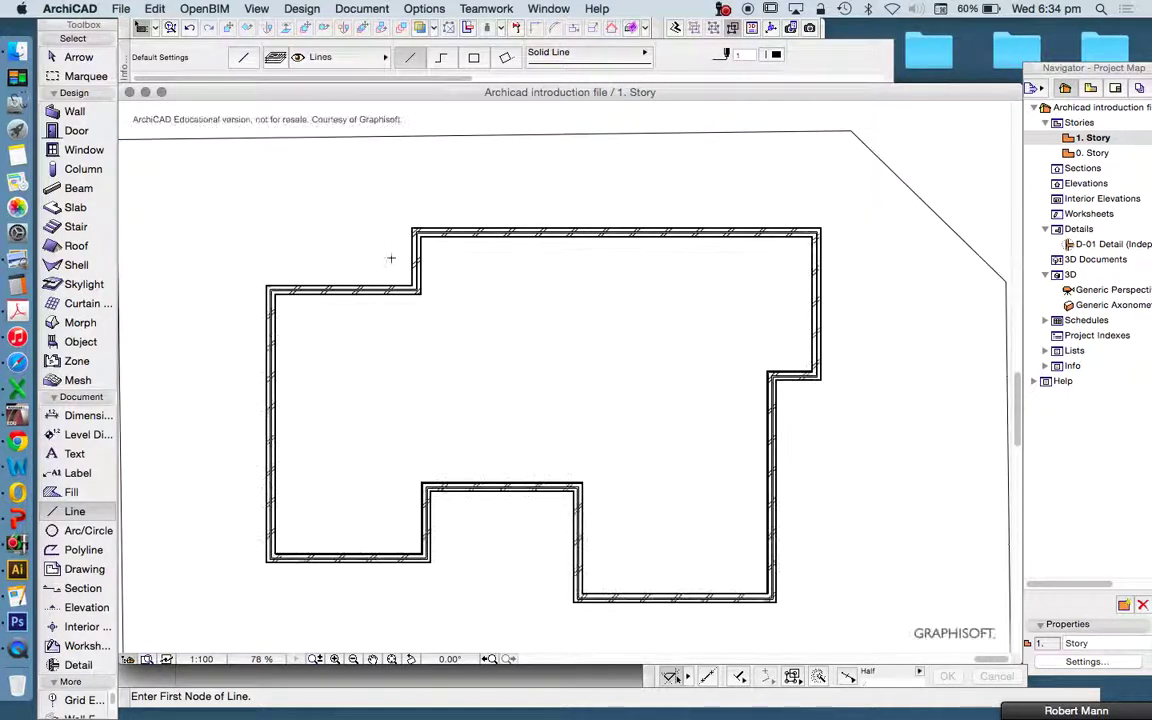
{"action": "scroll", "coordinate": [391, 258], "scroll_direction": "up", "scroll_amount": 10}
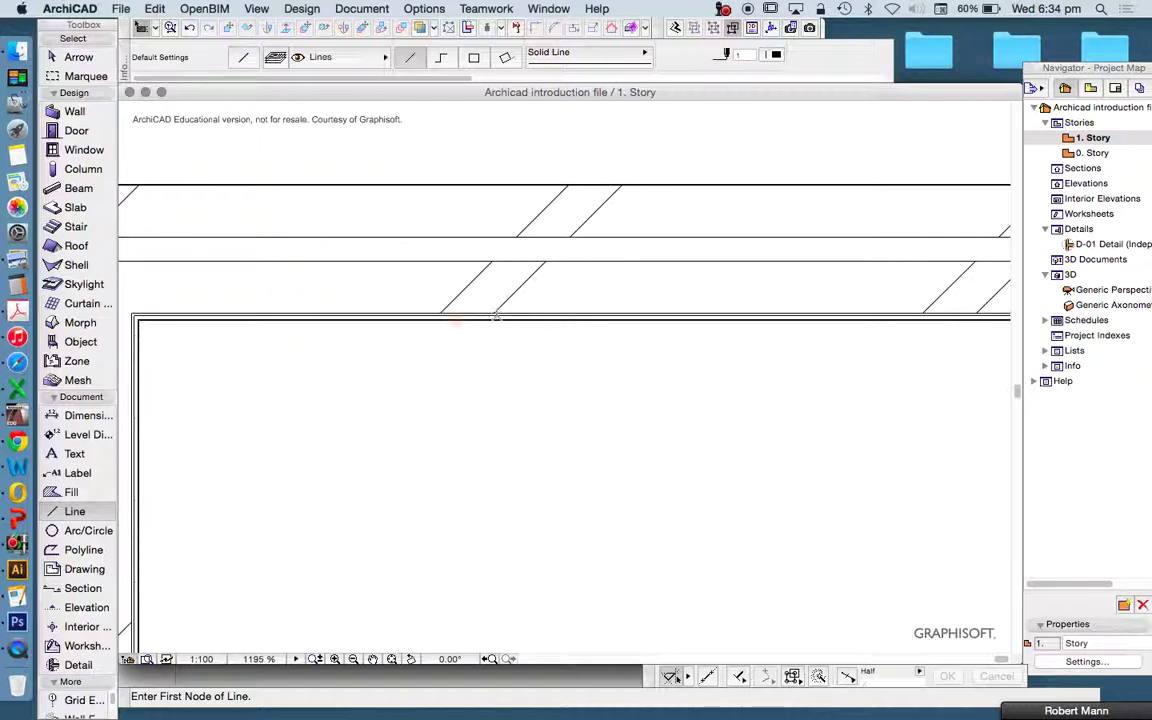
{"action": "scroll", "coordinate": [541, 287], "scroll_direction": "down", "scroll_amount": 10}
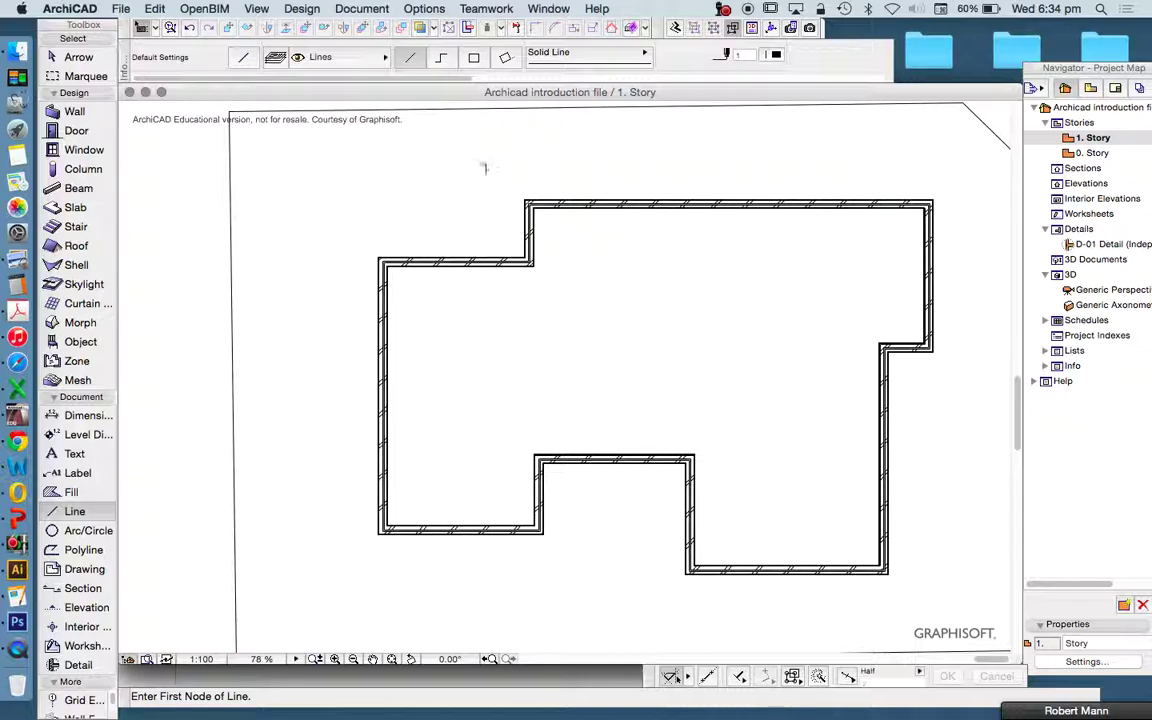
{"action": "key", "text": "shift+F1"}
Select all twelve walls of the house outline and delete them.
{"action": "left_click", "coordinate": [327, 150]}
{"action": "left_click", "coordinate": [858, 493]}
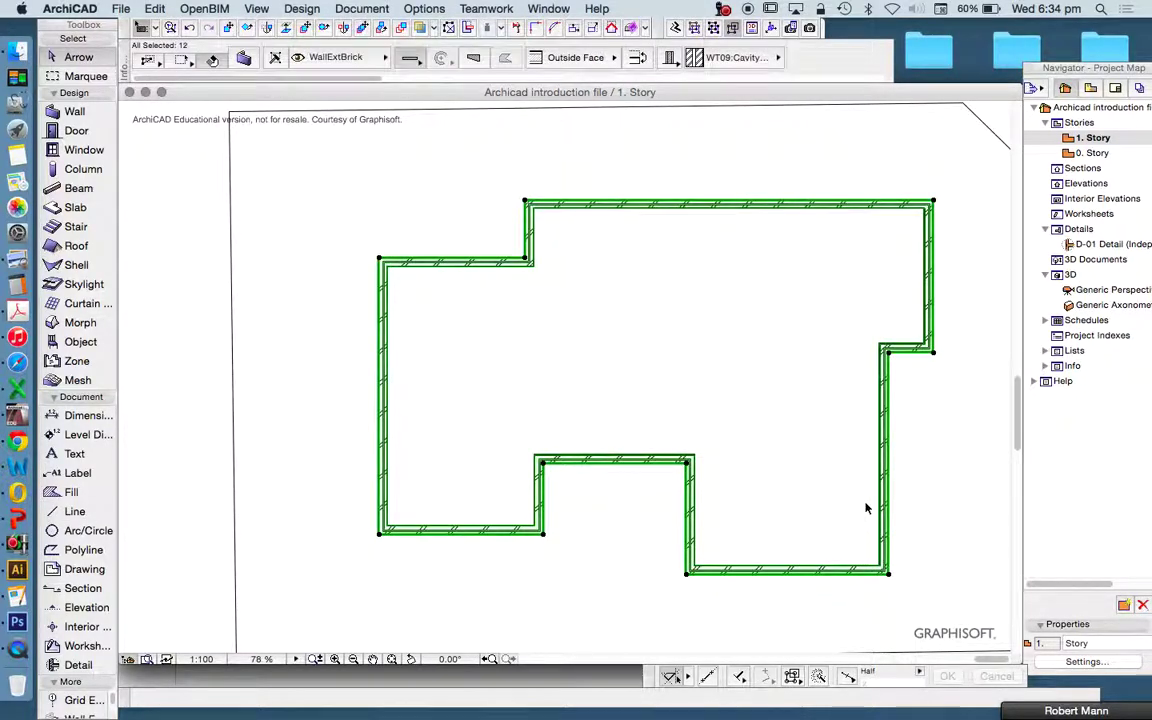
{"action": "key", "text": "Delete"}
With the Wall tool active, switch the wall reference line to Center.
{"action": "left_click", "coordinate": [71, 110]}
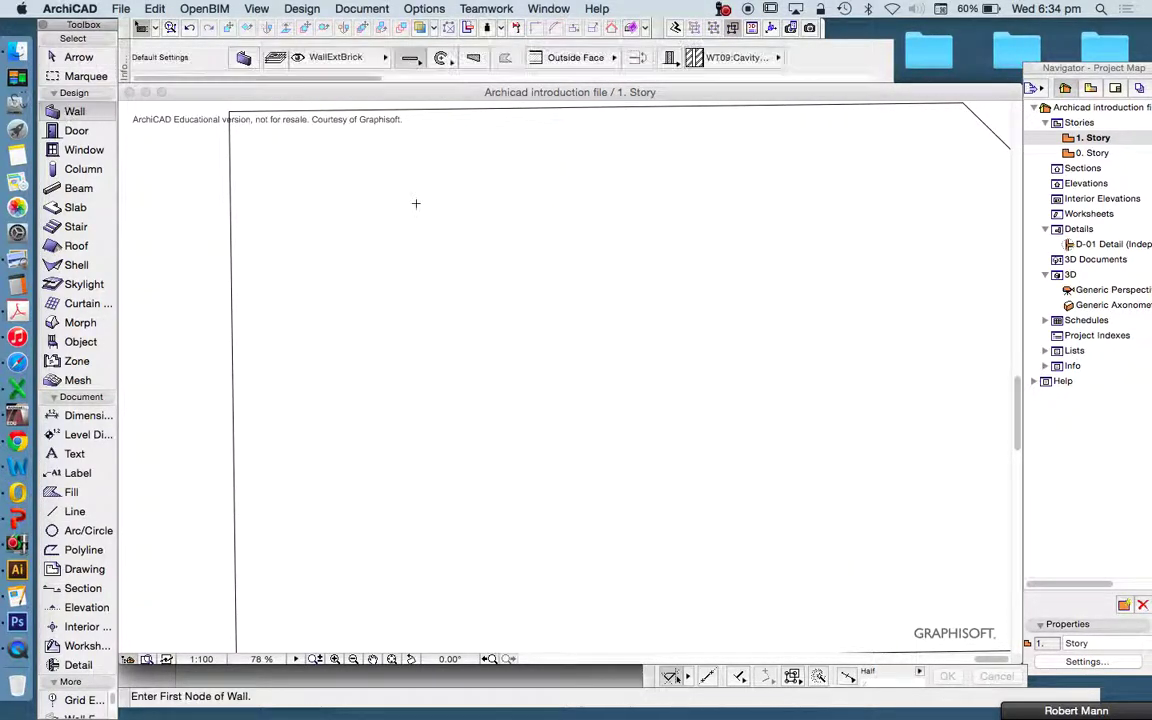
{"action": "left_click", "coordinate": [590, 61]}
{"action": "left_click", "coordinate": [577, 60]}
{"action": "left_click", "coordinate": [588, 58]}
{"action": "left_click", "coordinate": [590, 58]}
{"action": "left_click", "coordinate": [590, 58]}
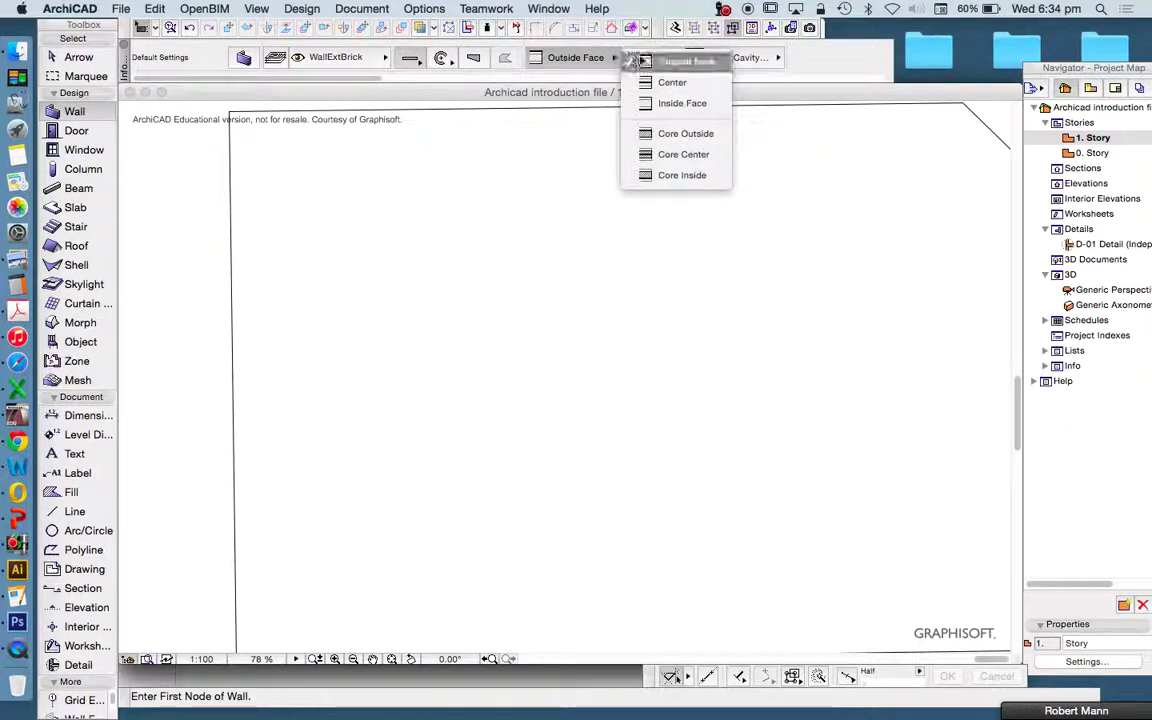
{"action": "left_click", "coordinate": [640, 60]}
{"action": "left_click", "coordinate": [590, 58]}
{"action": "left_click", "coordinate": [672, 82]}
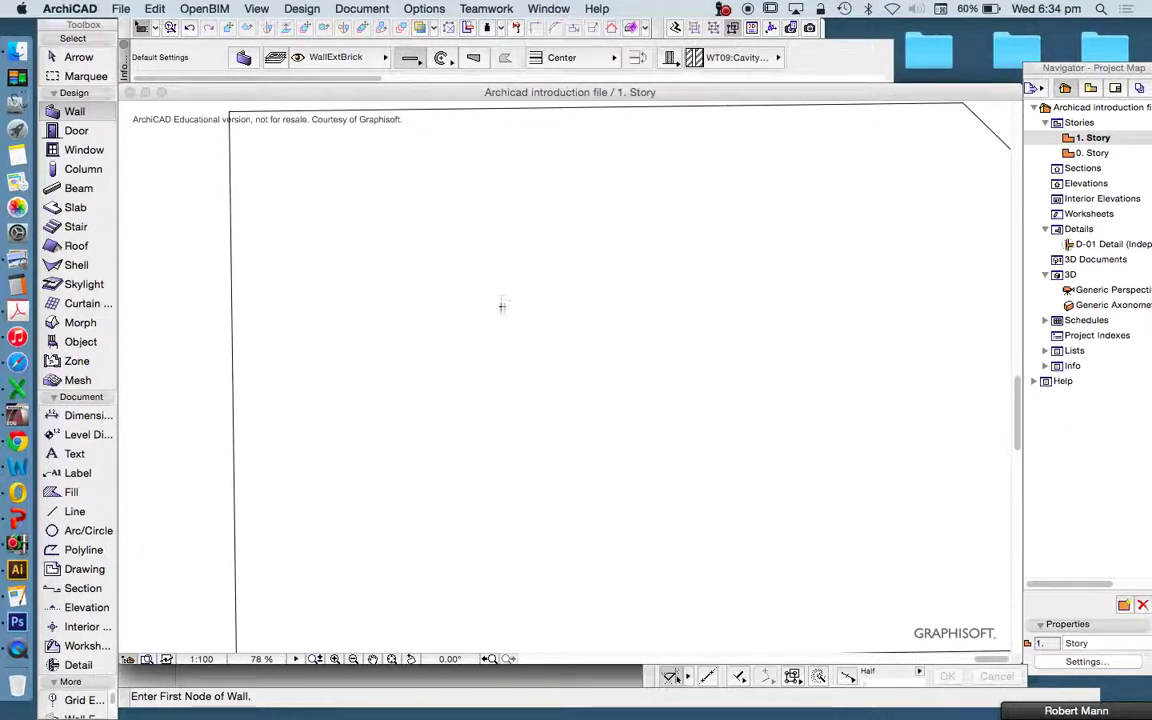
Set the reference line back to Outside Face, then start and cancel a trial wall.
{"action": "left_click", "coordinate": [561, 56]}
{"action": "left_click", "coordinate": [672, 63]}
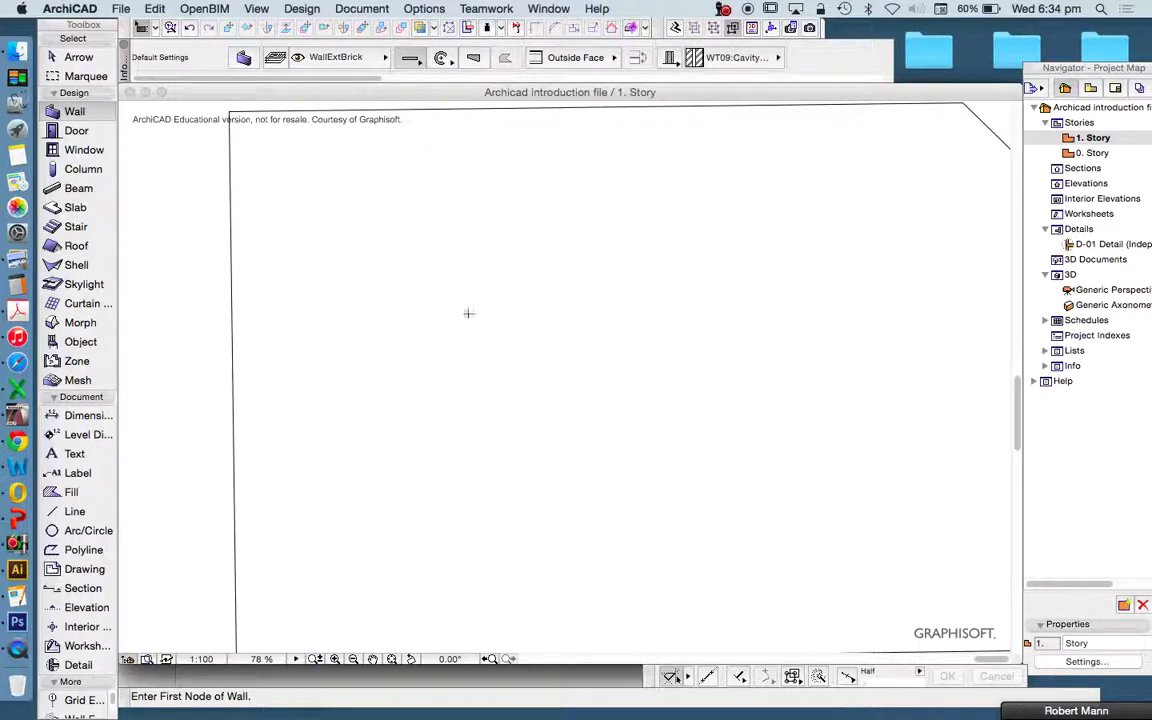
{"action": "left_click", "coordinate": [462, 279]}
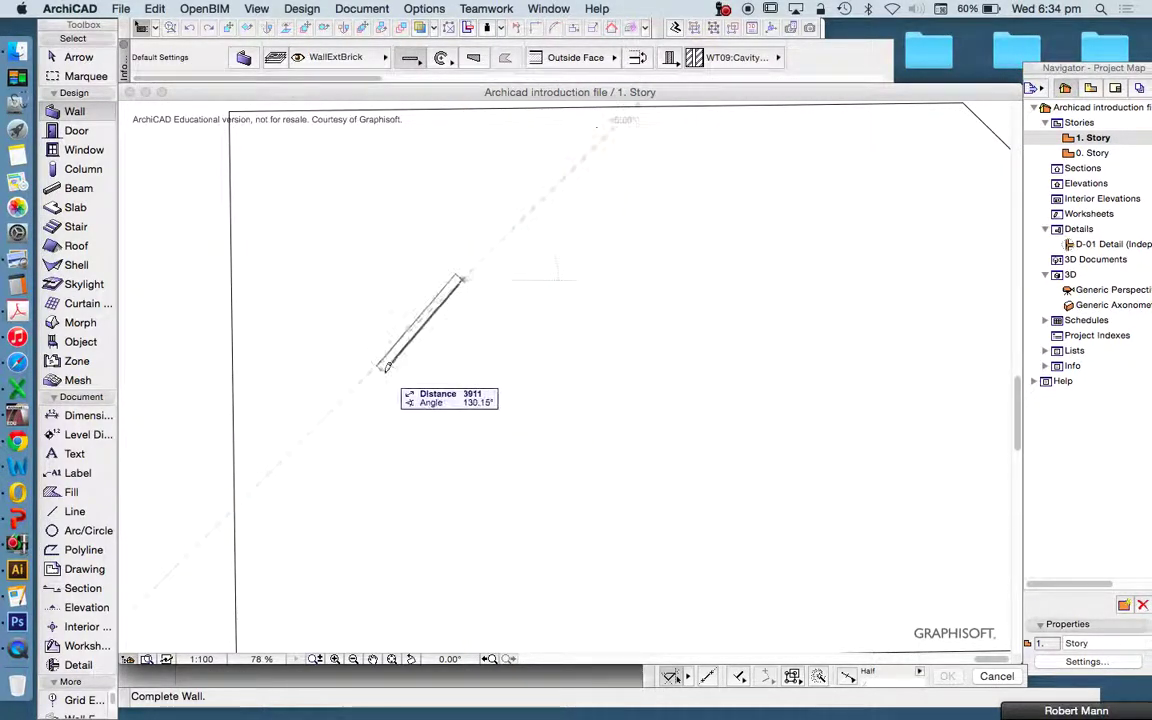
{"action": "key", "text": "Escape"}
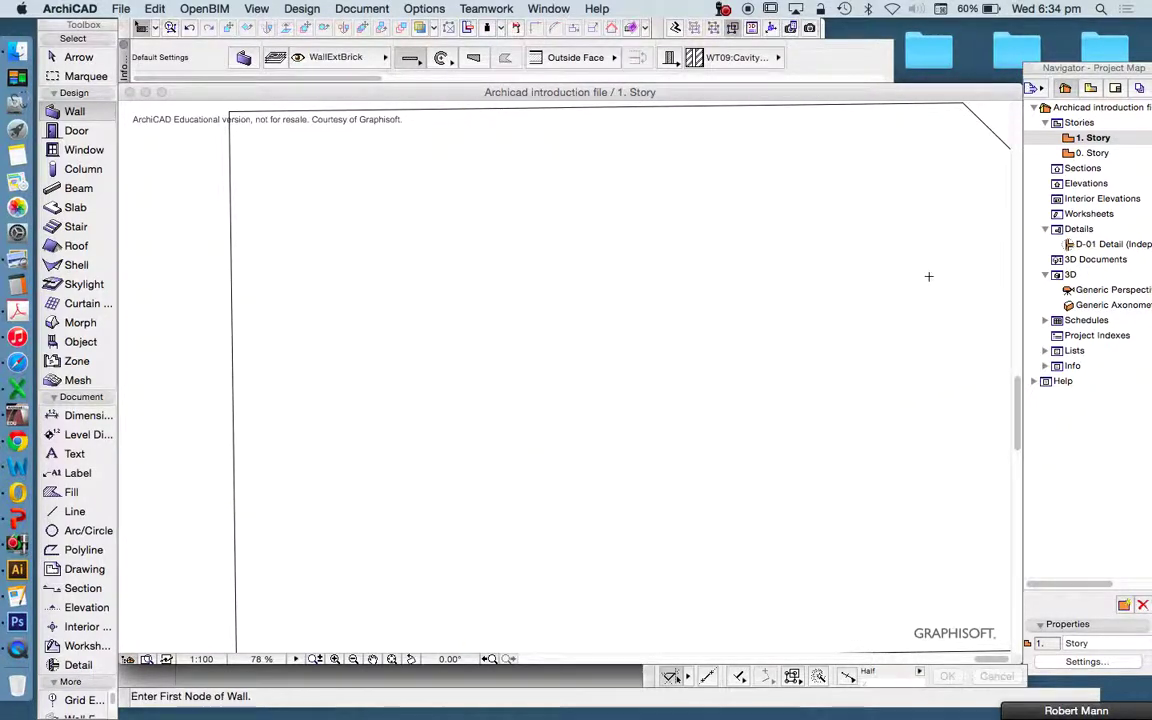
Draw the right wall down, the bottom wall left, a short wall up, and a wall further left.
{"action": "scroll", "coordinate": [634, 361], "scroll_direction": "down", "scroll_amount": 3}
{"action": "left_click", "coordinate": [744, 300]}
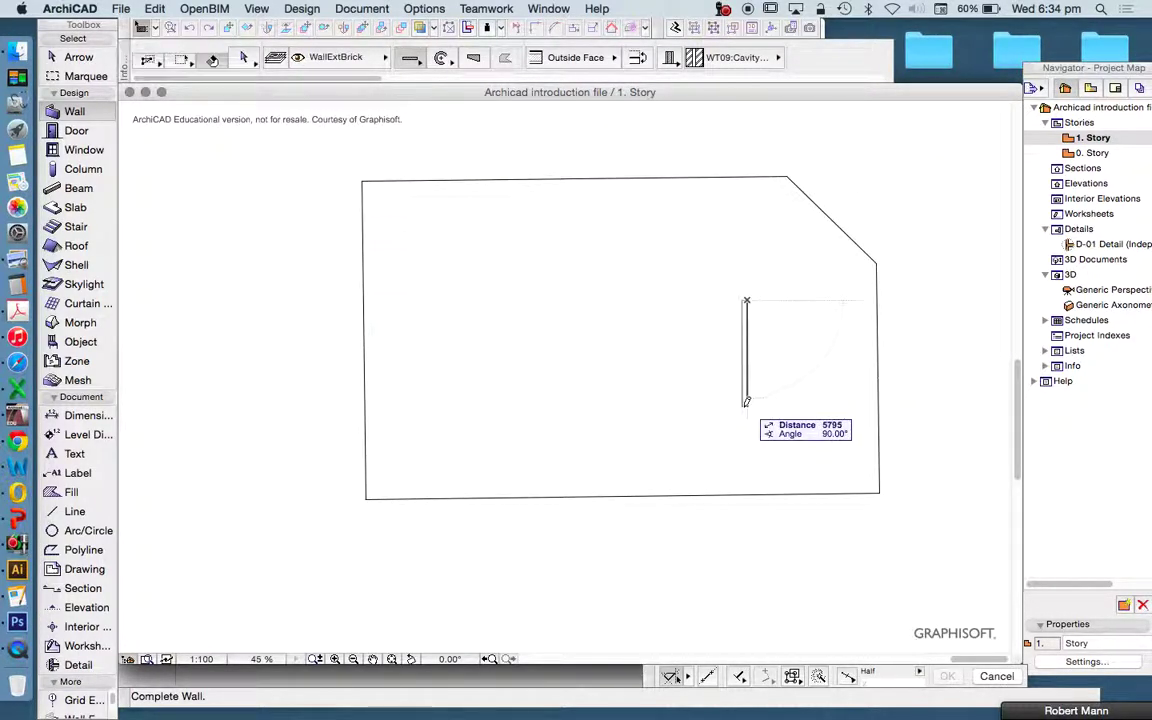
{"action": "left_click", "coordinate": [743, 440]}
{"action": "left_click", "coordinate": [744, 436]}
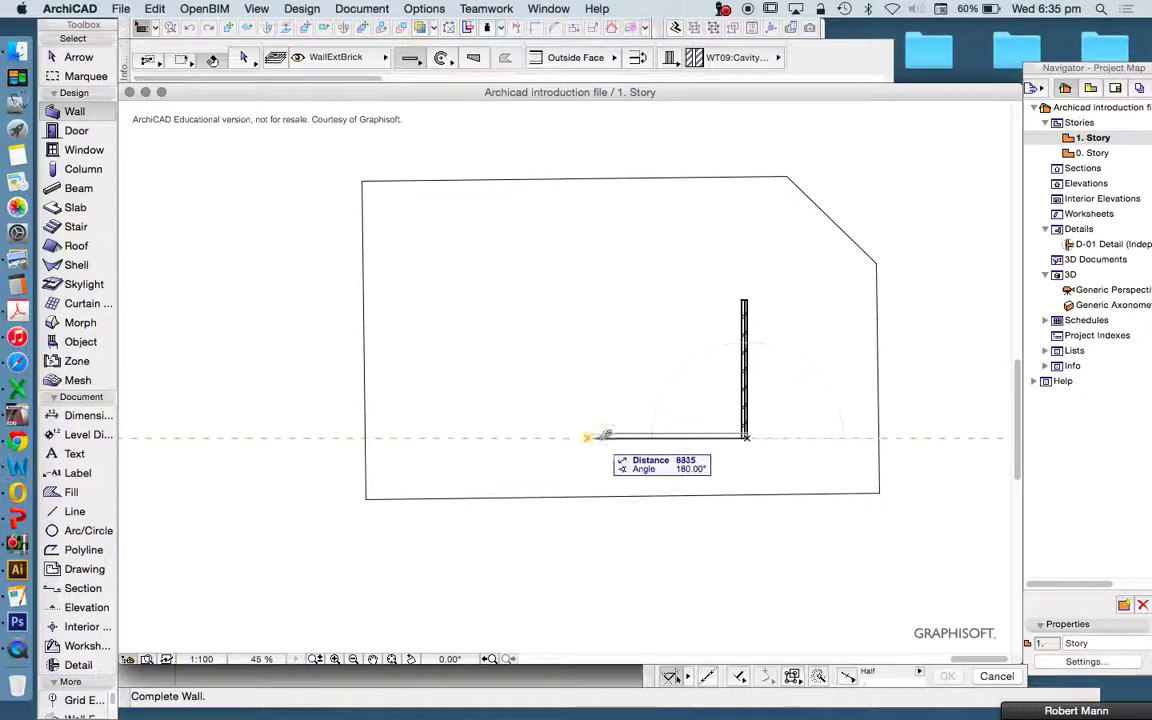
{"action": "left_click", "coordinate": [611, 436]}
{"action": "left_click", "coordinate": [611, 436]}
{"action": "left_click", "coordinate": [611, 402]}
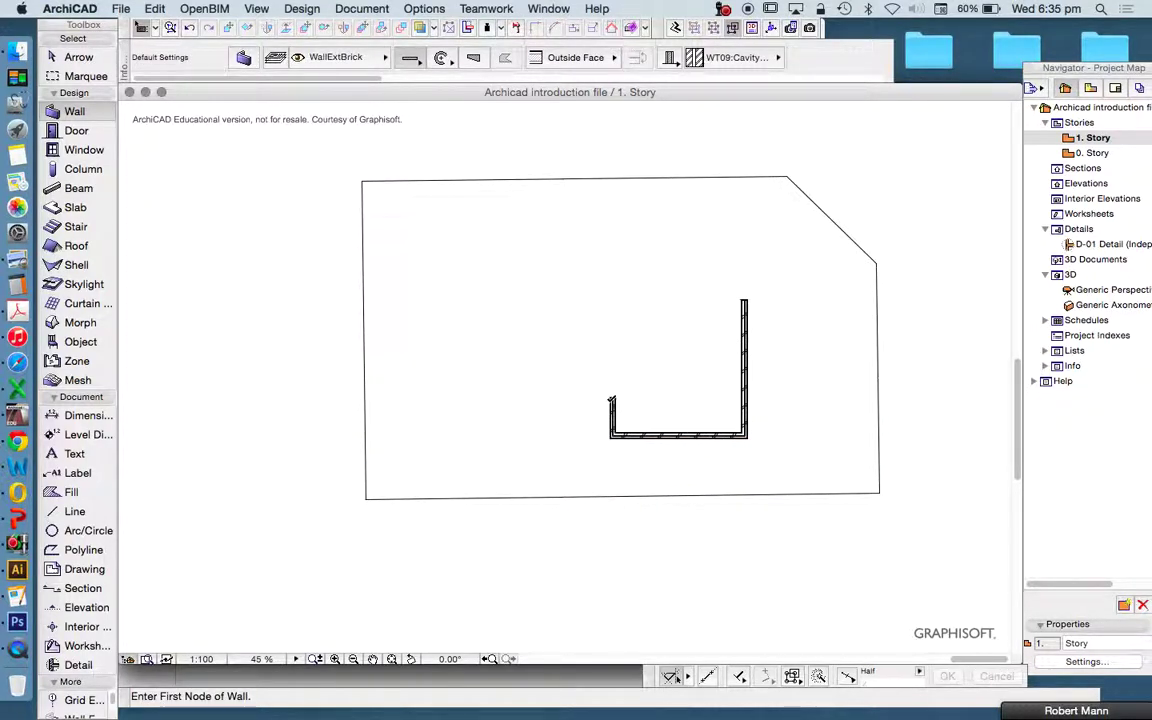
{"action": "left_click", "coordinate": [611, 402]}
{"action": "left_click", "coordinate": [478, 400]}
Draw the left and top walls, then the stepped walls that close the outline at the right wall.
{"action": "left_click", "coordinate": [478, 400]}
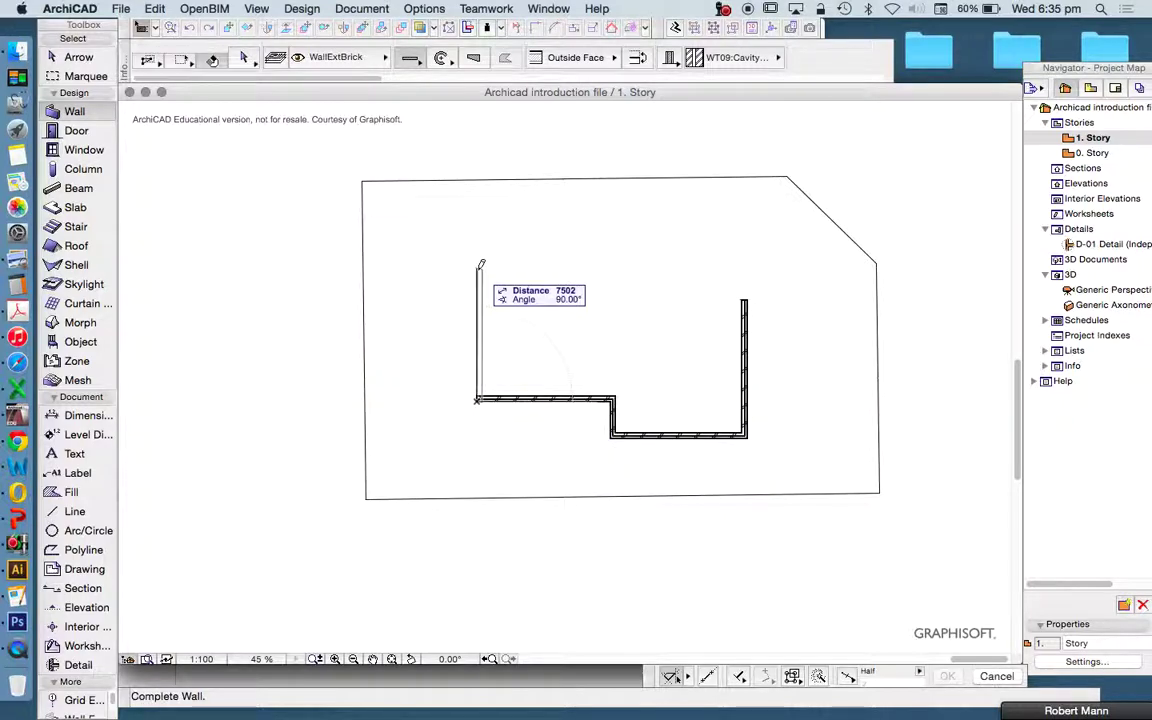
{"action": "left_click", "coordinate": [480, 265]}
{"action": "left_click", "coordinate": [480, 265]}
{"action": "left_click", "coordinate": [645, 265]}
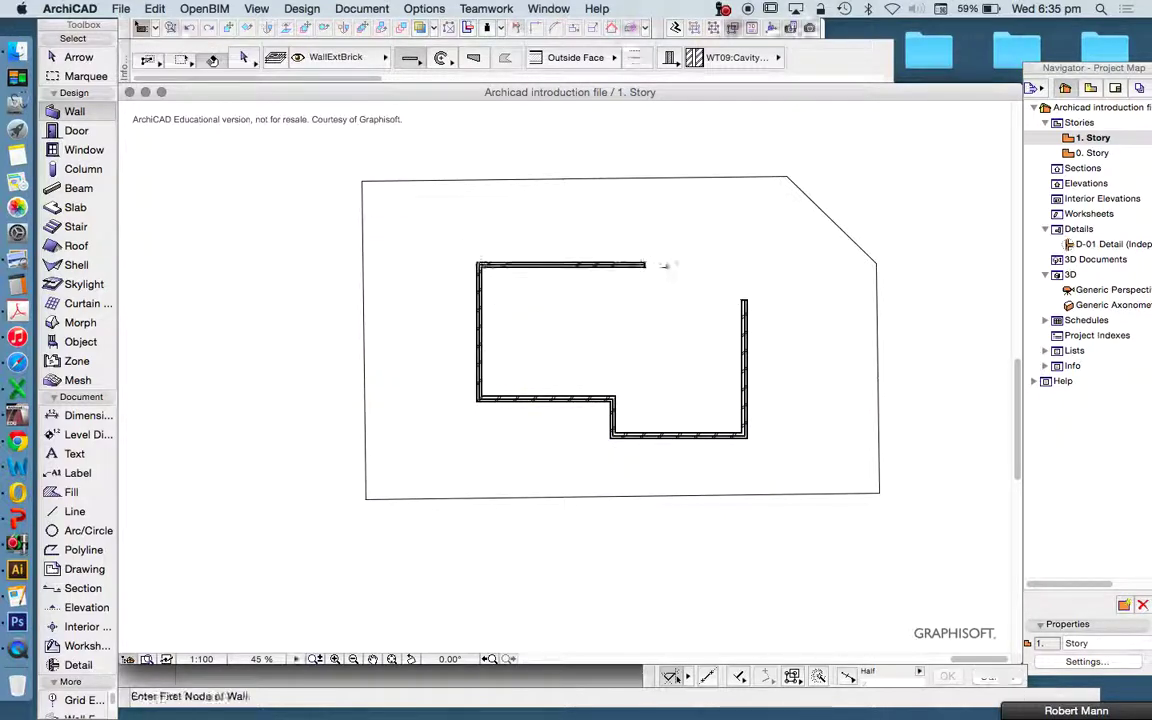
{"action": "scroll", "coordinate": [664, 265], "scroll_direction": "up", "scroll_amount": 5}
{"action": "left_click", "coordinate": [602, 255]}
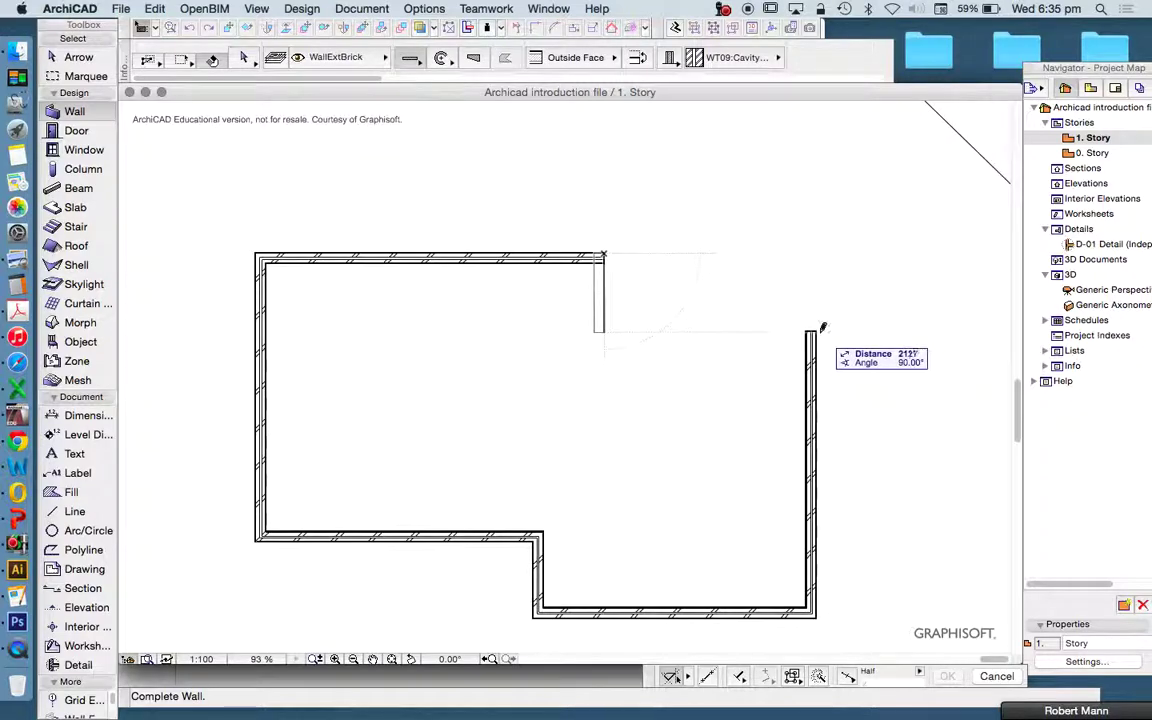
{"action": "double_click", "coordinate": [604, 330]}
{"action": "left_click", "coordinate": [604, 330]}
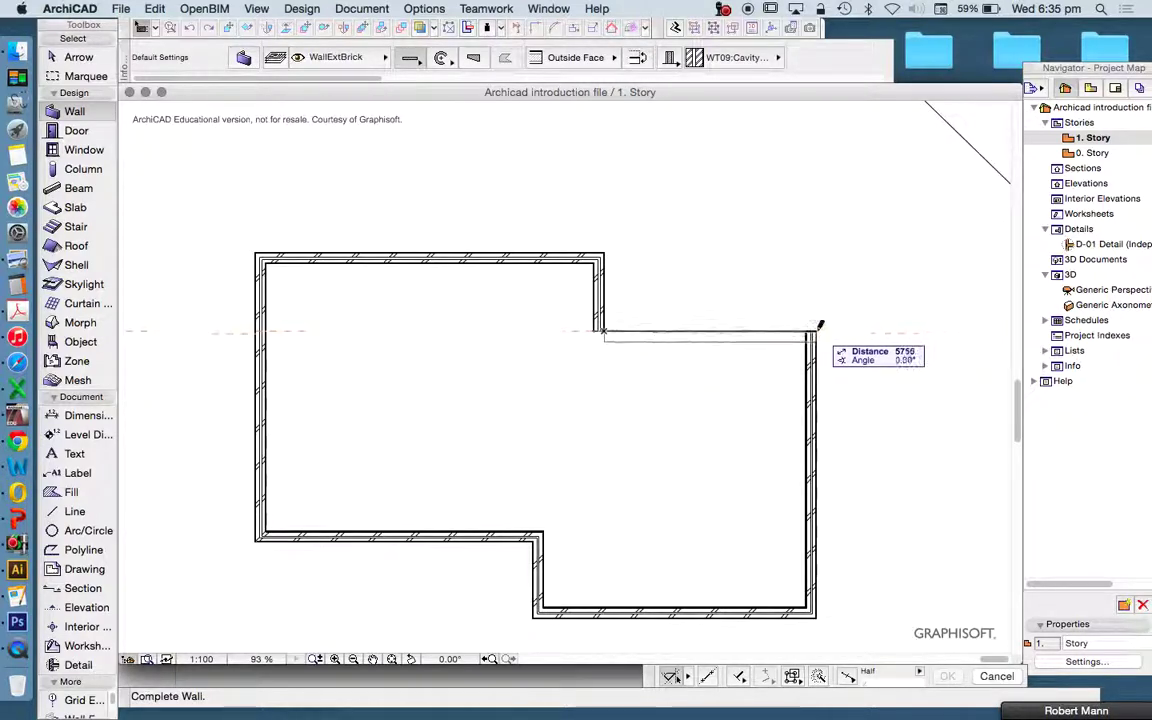
{"action": "double_click", "coordinate": [815, 331]}
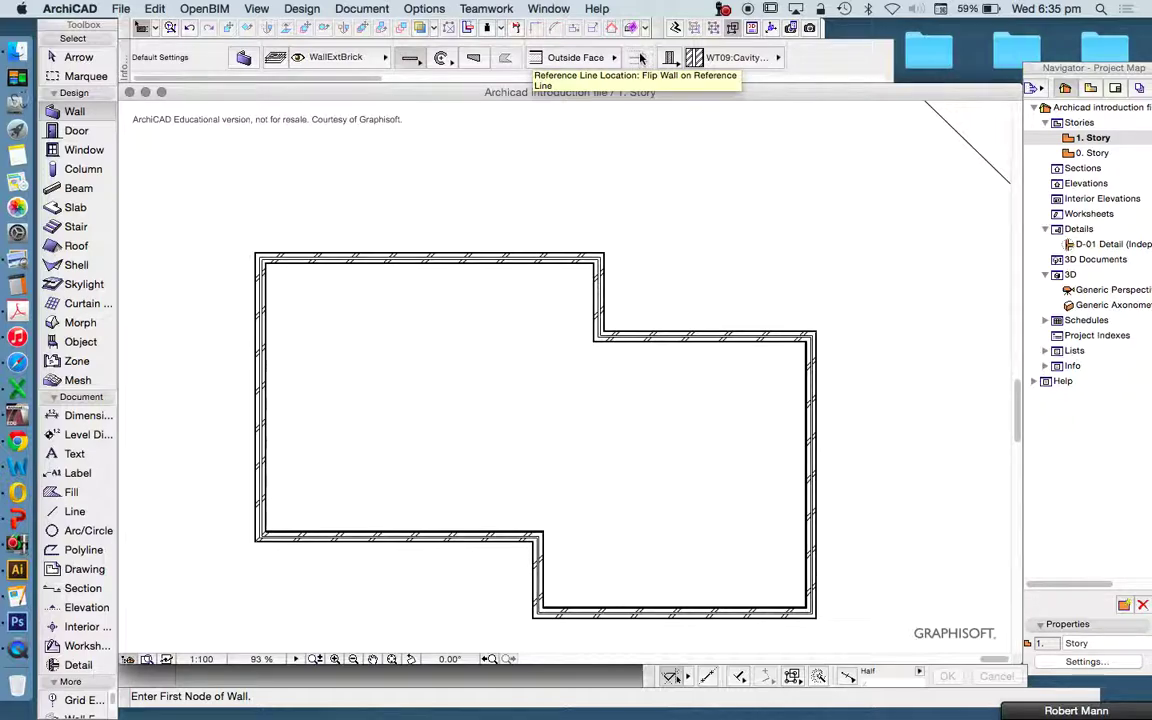
Select the upper right wall of the new outline.
{"action": "scroll", "coordinate": [632, 120], "scroll_direction": "down", "scroll_amount": 3}
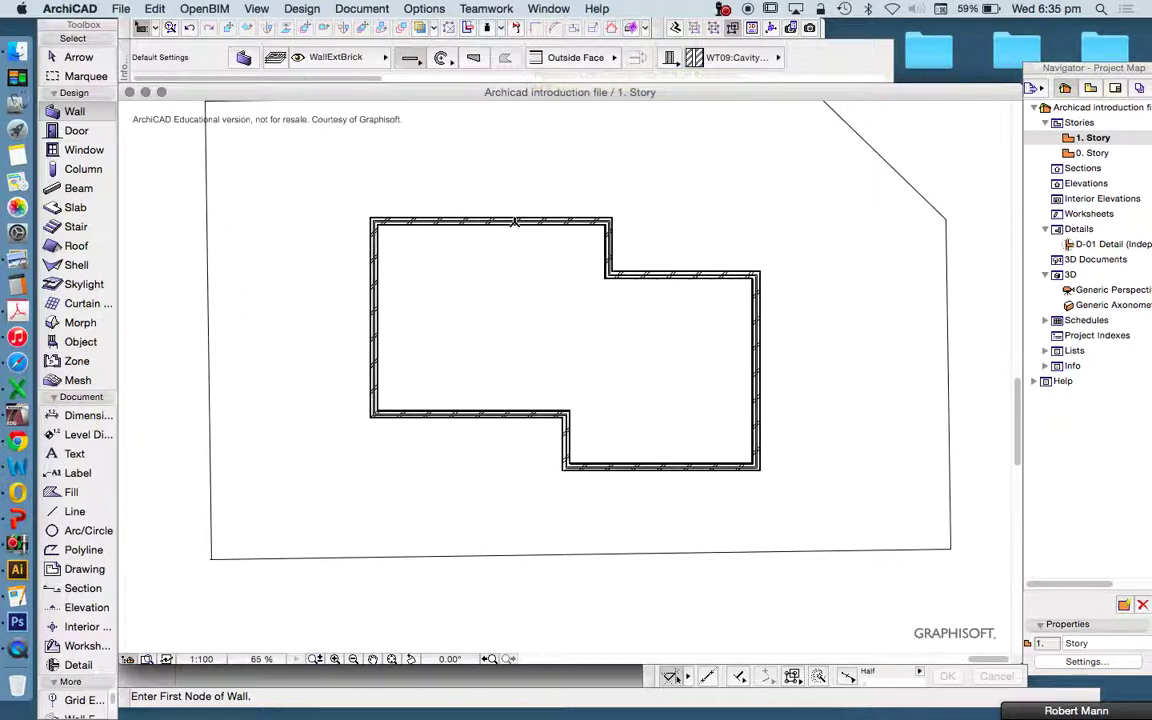
{"action": "key", "text": "Escape"}
{"action": "left_click", "coordinate": [692, 276]}
Box-select all eight cavity brick walls and delete them, leaving only the site boundary.
{"action": "scroll", "coordinate": [770, 275], "scroll_direction": "up", "scroll_amount": 4}
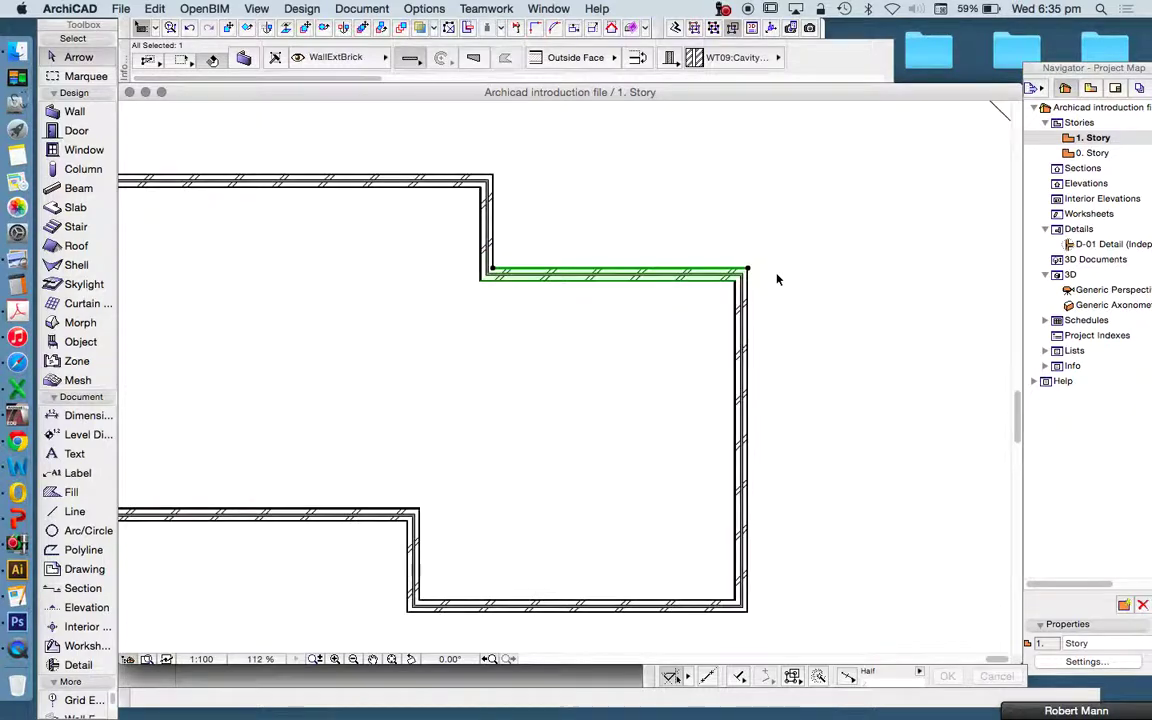
{"action": "scroll", "coordinate": [661, 258], "scroll_direction": "down", "scroll_amount": 3}
{"action": "key", "text": "Escape"}
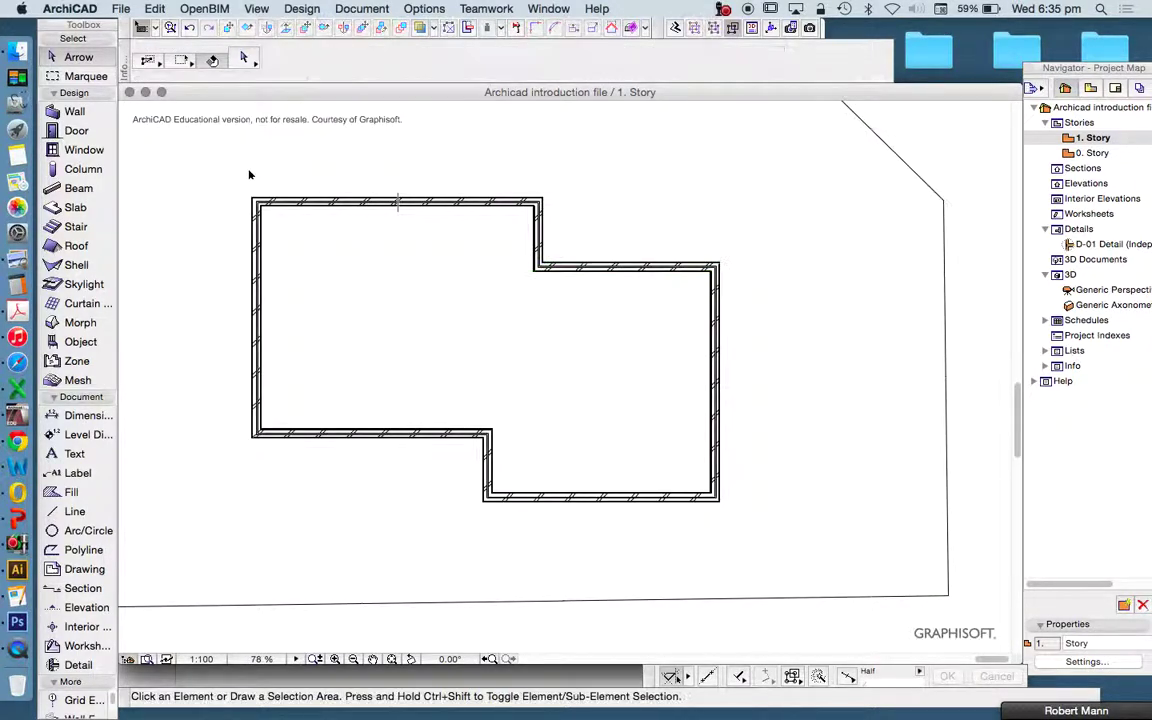
{"action": "left_click", "coordinate": [219, 169]}
{"action": "left_click", "coordinate": [848, 522]}
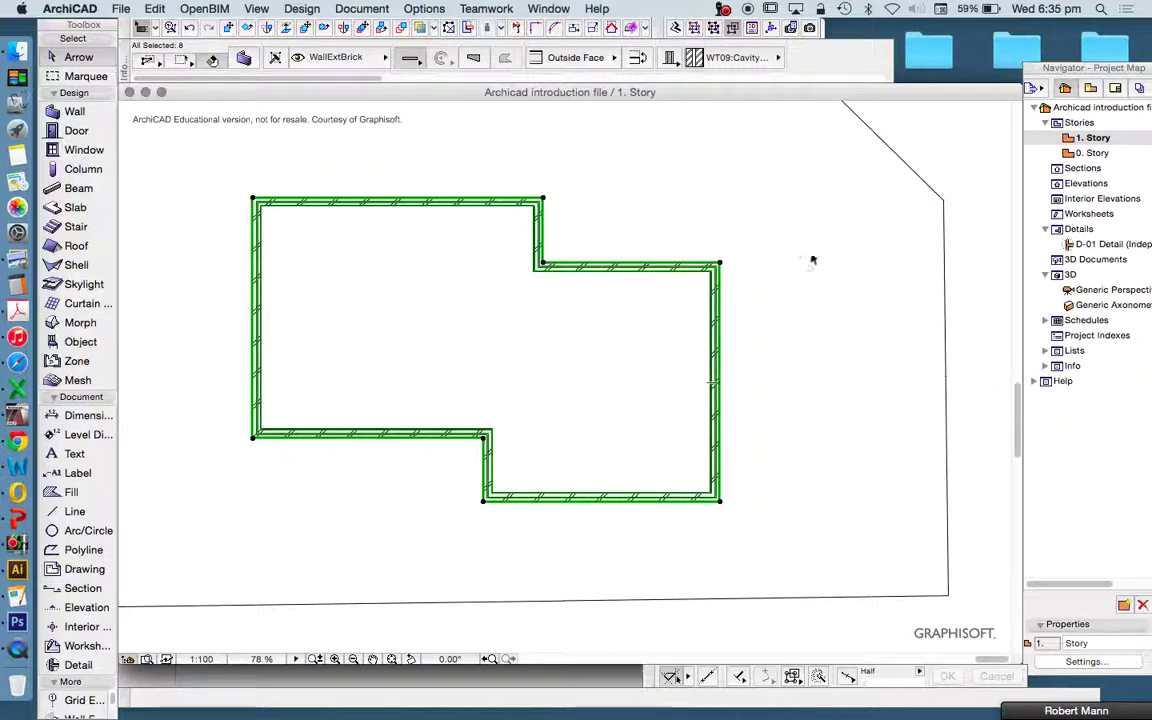
{"action": "scroll", "coordinate": [578, 258], "scroll_direction": "up", "scroll_amount": 10}
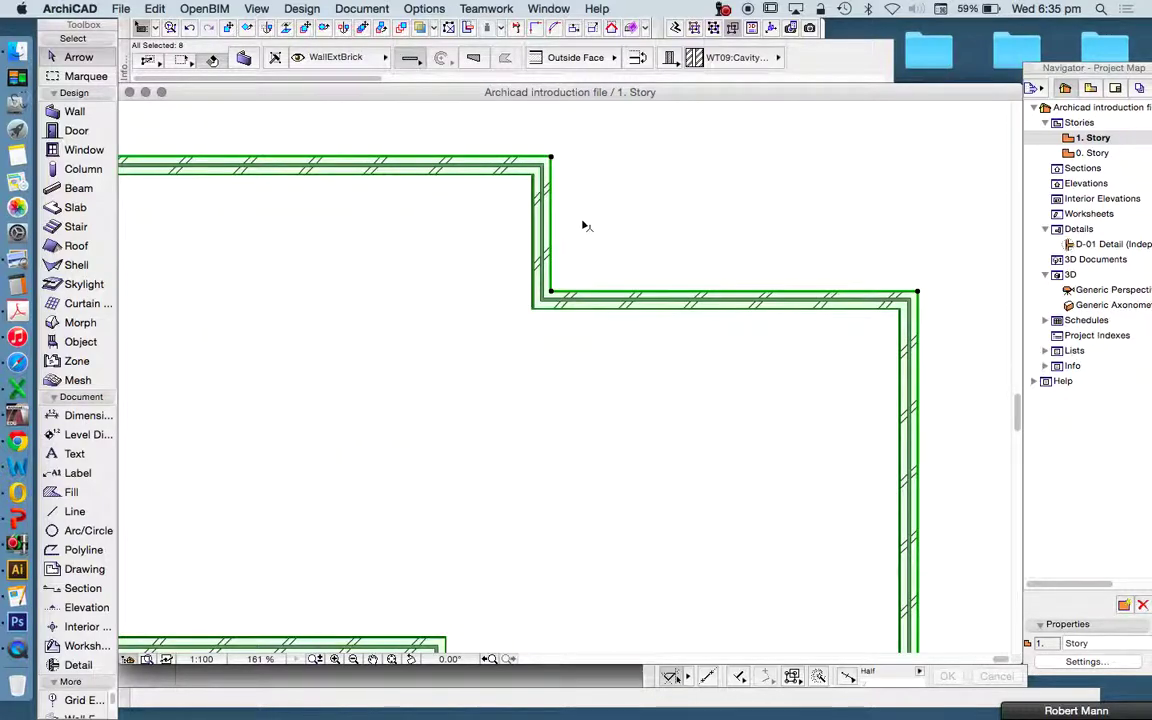
{"action": "key", "text": "Escape"}
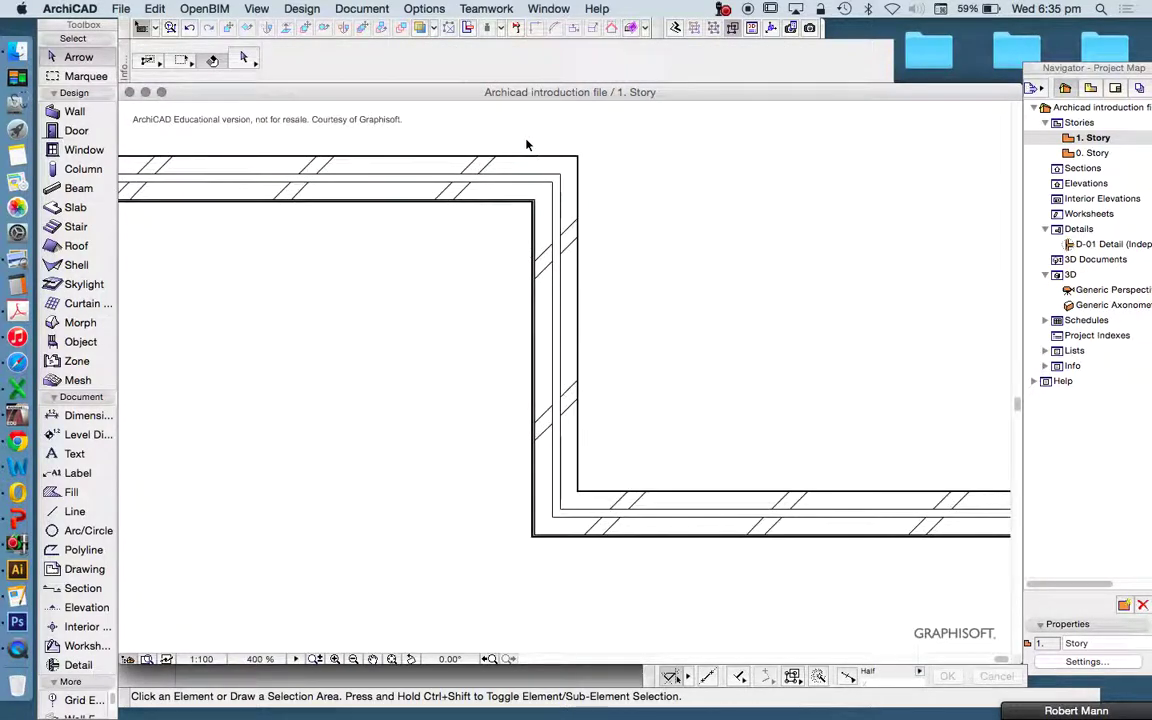
{"action": "scroll", "coordinate": [585, 185], "scroll_direction": "up", "scroll_amount": 8}
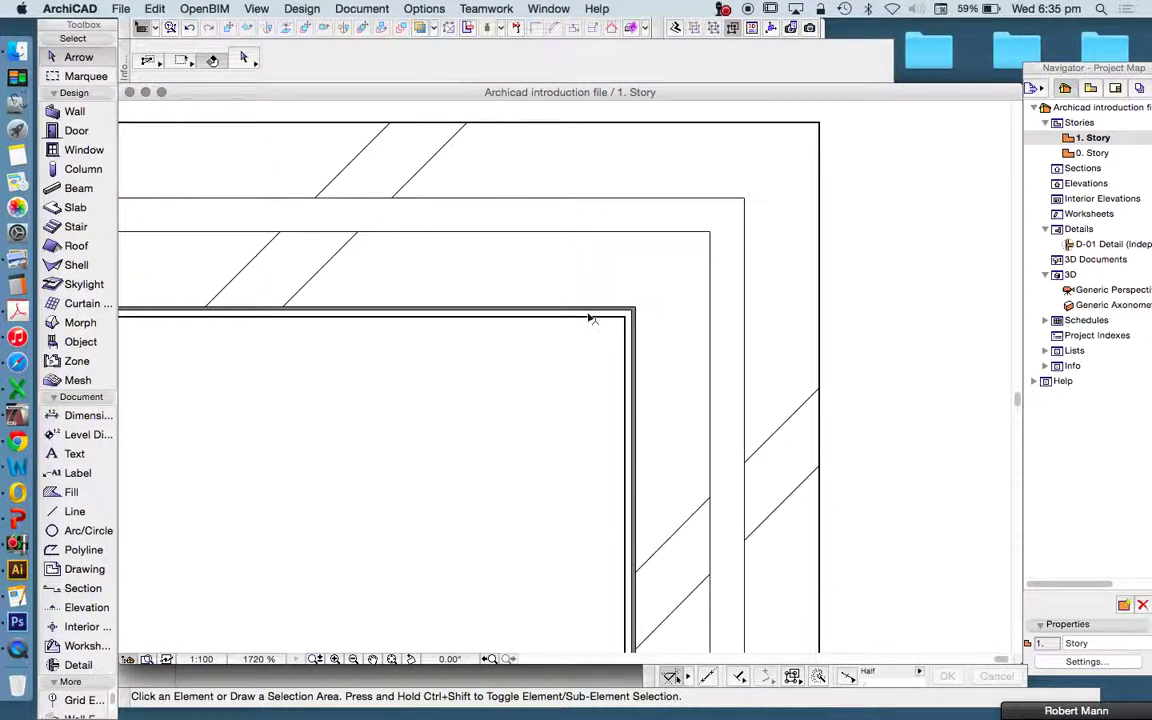
{"action": "scroll", "coordinate": [548, 275], "scroll_direction": "down", "scroll_amount": 17}
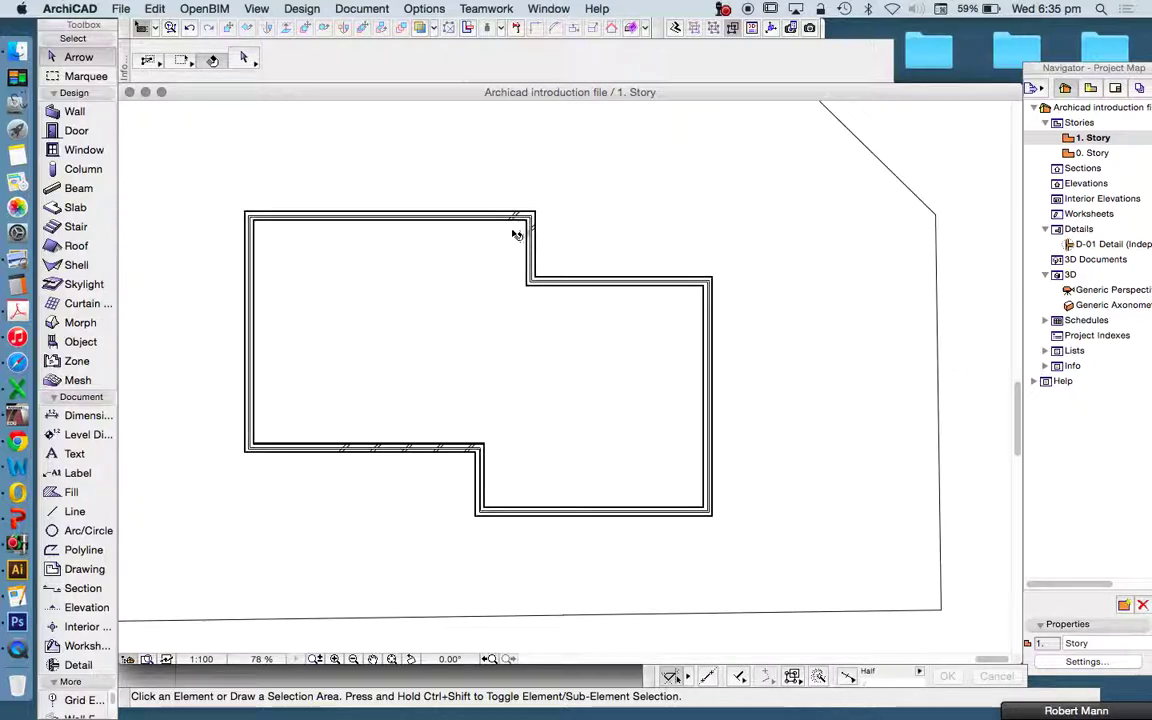
{"action": "left_click_drag", "start_coordinate": [215, 178], "coordinate": [681, 493]}
{"action": "key", "text": "Delete"}
Set the wall reference line to Inside Face and place the outline's first corner.
{"action": "left_click", "coordinate": [72, 112]}
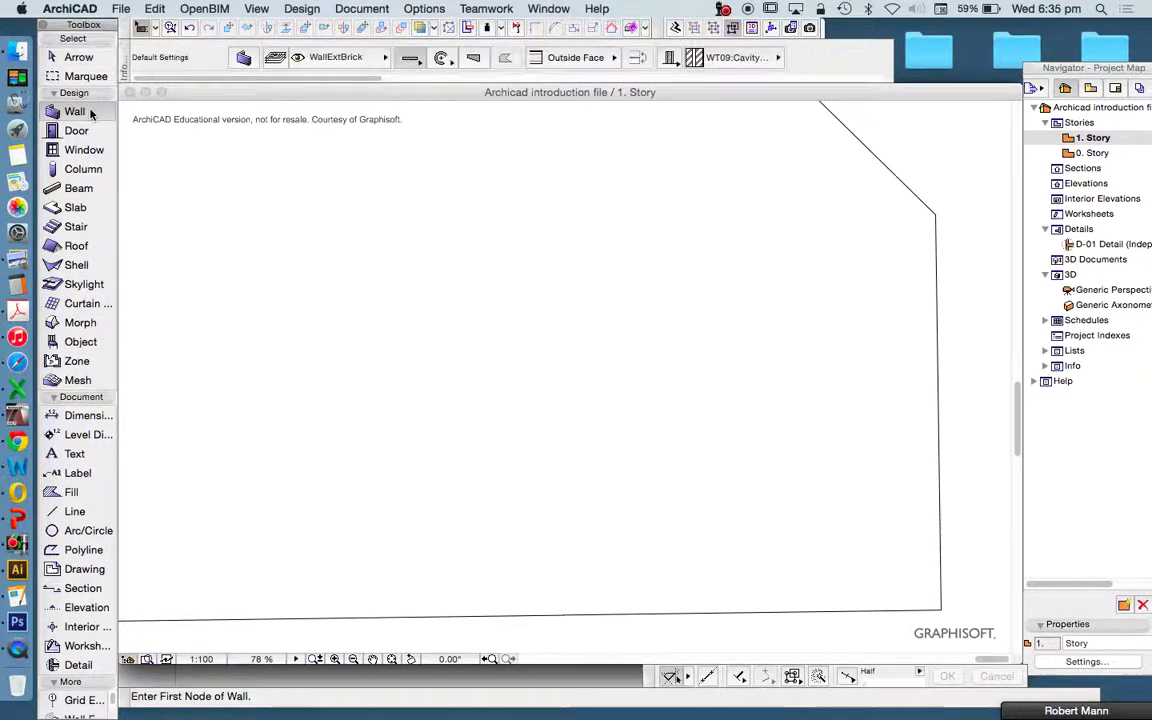
{"action": "left_click", "coordinate": [607, 52]}
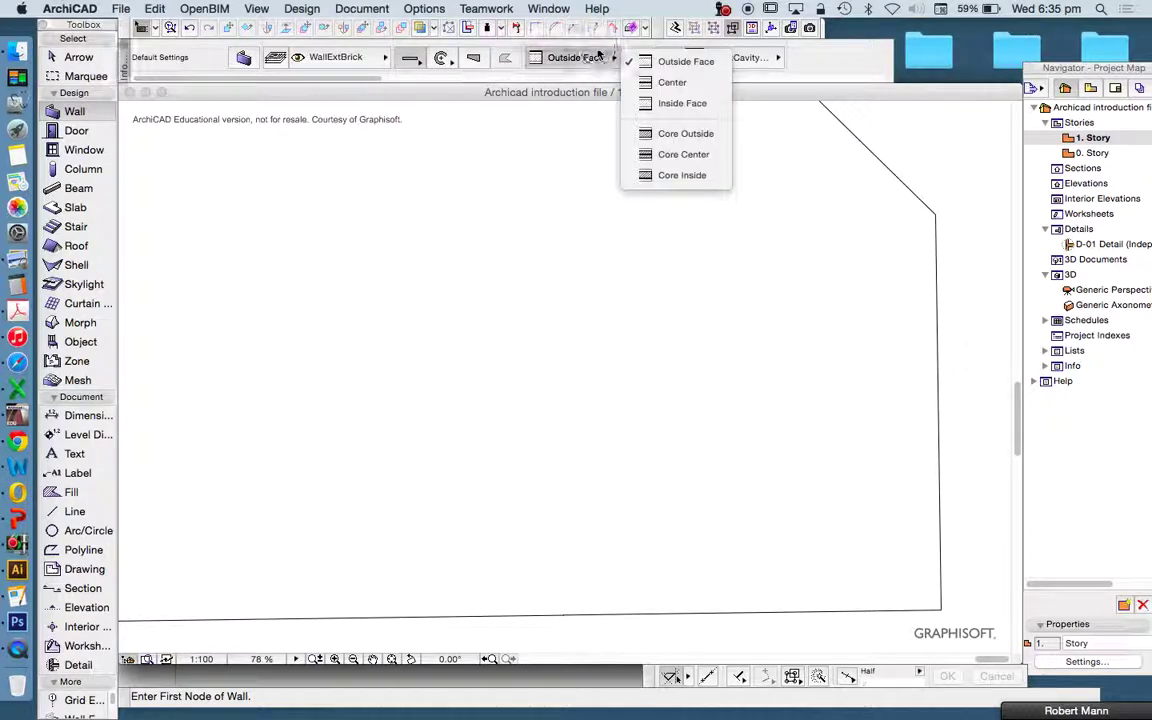
{"action": "left_click", "coordinate": [672, 100]}
{"action": "left_click", "coordinate": [316, 266]}
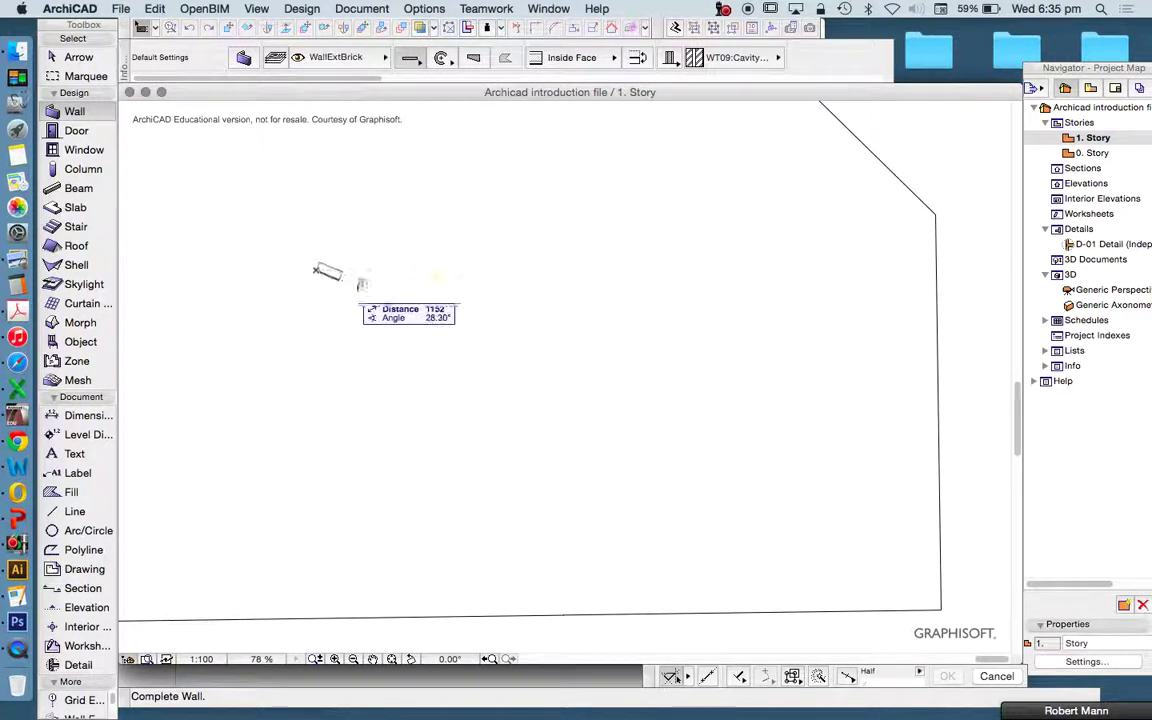
Draw the left, bottom, stepped, right and top walls to close the six-wall L-shaped outline.
{"action": "scroll", "coordinate": [348, 283], "scroll_direction": "down", "scroll_amount": 3}
{"action": "scroll", "coordinate": [386, 299], "scroll_direction": "up", "scroll_amount": 6}
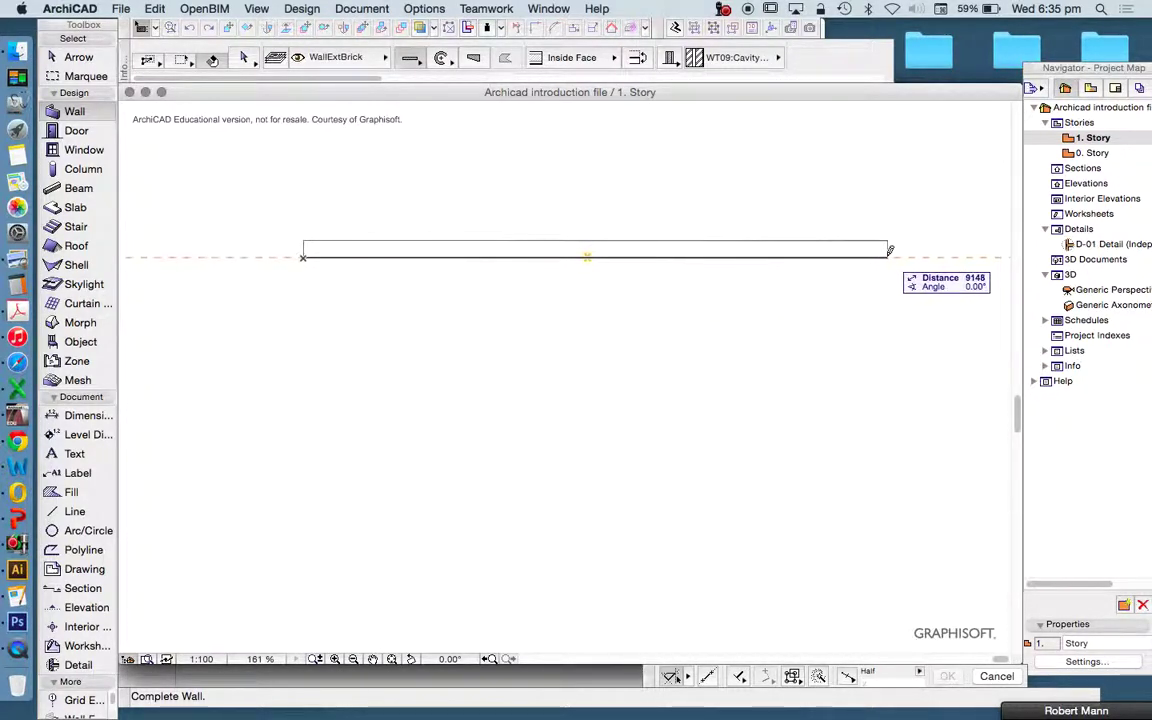
{"action": "scroll", "coordinate": [722, 132], "scroll_direction": "down", "scroll_amount": 3}
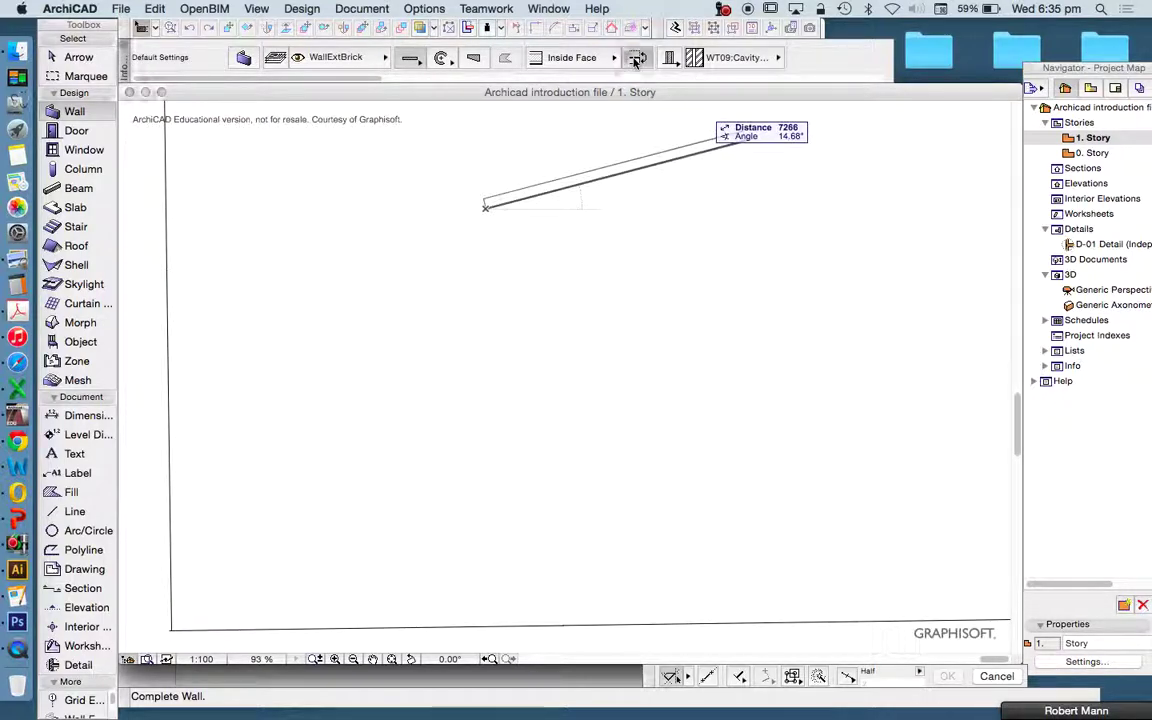
{"action": "left_click", "coordinate": [480, 434]}
{"action": "left_click", "coordinate": [481, 435]}
{"action": "left_click", "coordinate": [698, 436]}
{"action": "left_click", "coordinate": [698, 437]}
{"action": "left_click", "coordinate": [698, 378]}
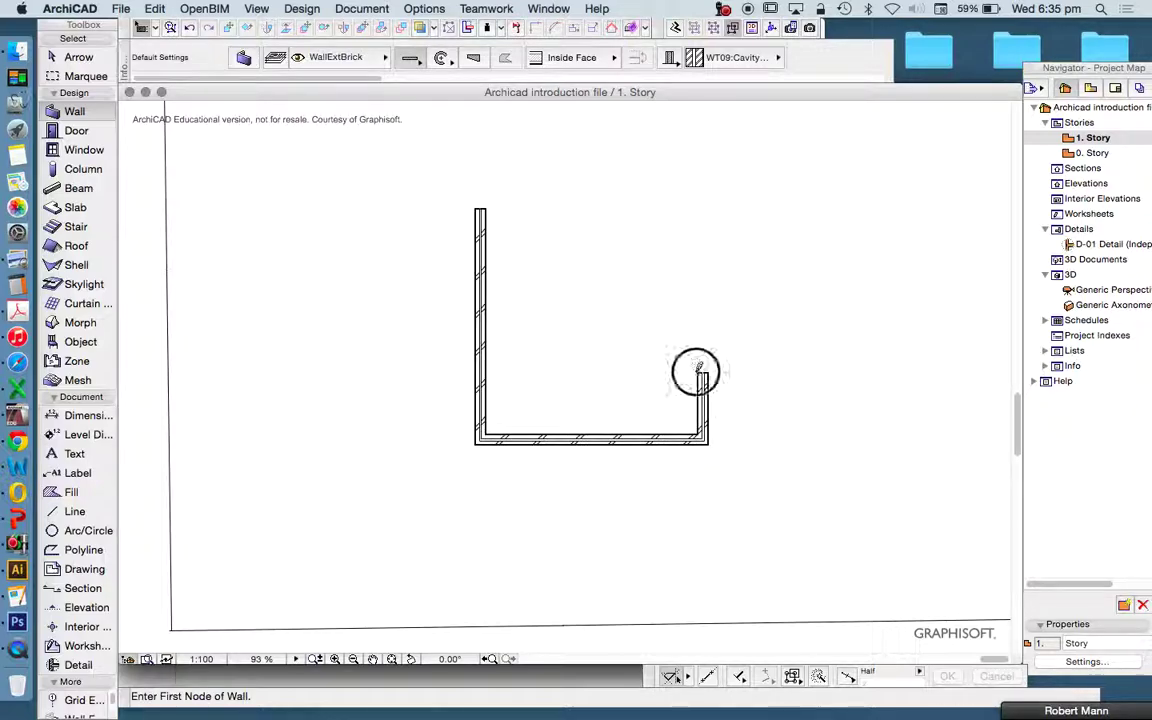
{"action": "left_click", "coordinate": [818, 377]}
{"action": "double_click", "coordinate": [822, 210]}
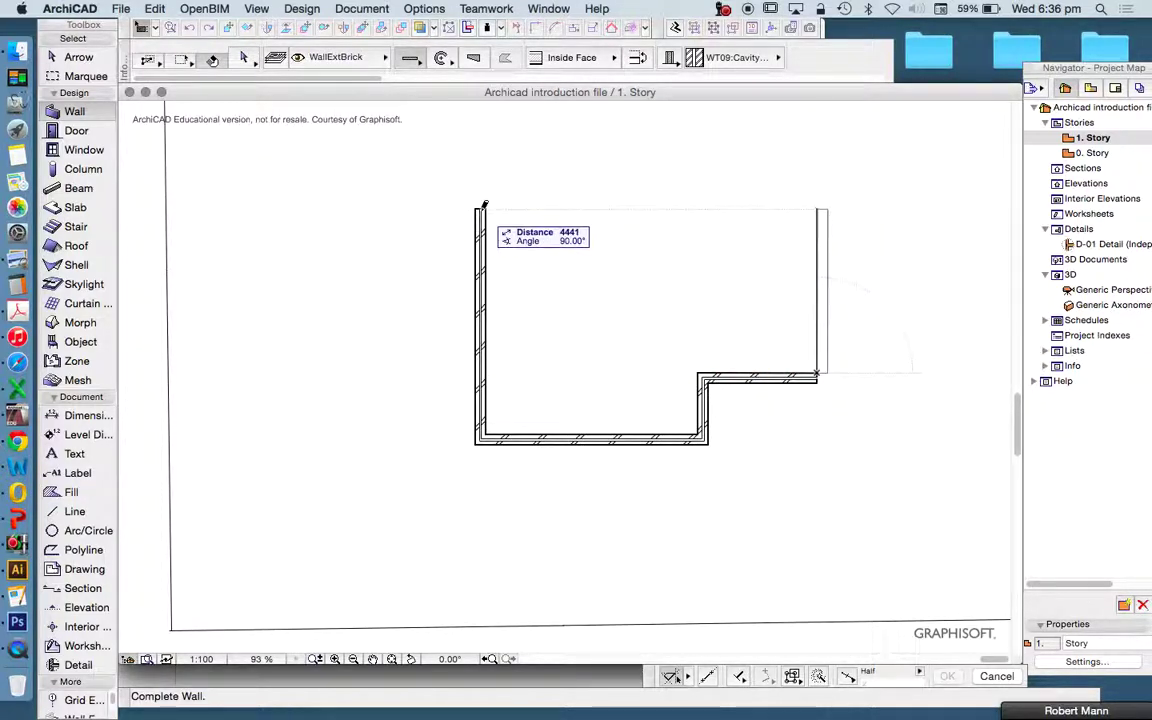
{"action": "left_click", "coordinate": [822, 210]}
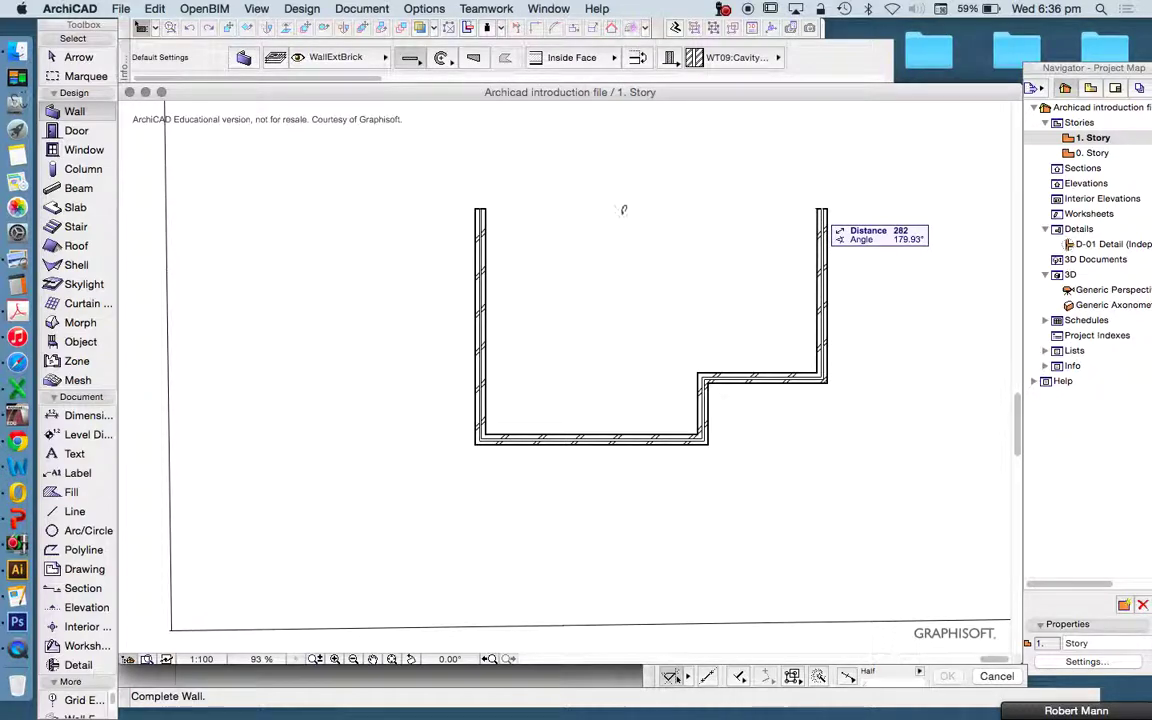
{"action": "double_click", "coordinate": [479, 210]}
Select all six walls of the new outline with a selection box.
{"action": "scroll", "coordinate": [510, 205], "scroll_direction": "up", "scroll_amount": 5}
{"action": "scroll", "coordinate": [504, 195], "scroll_direction": "up", "scroll_amount": 5}
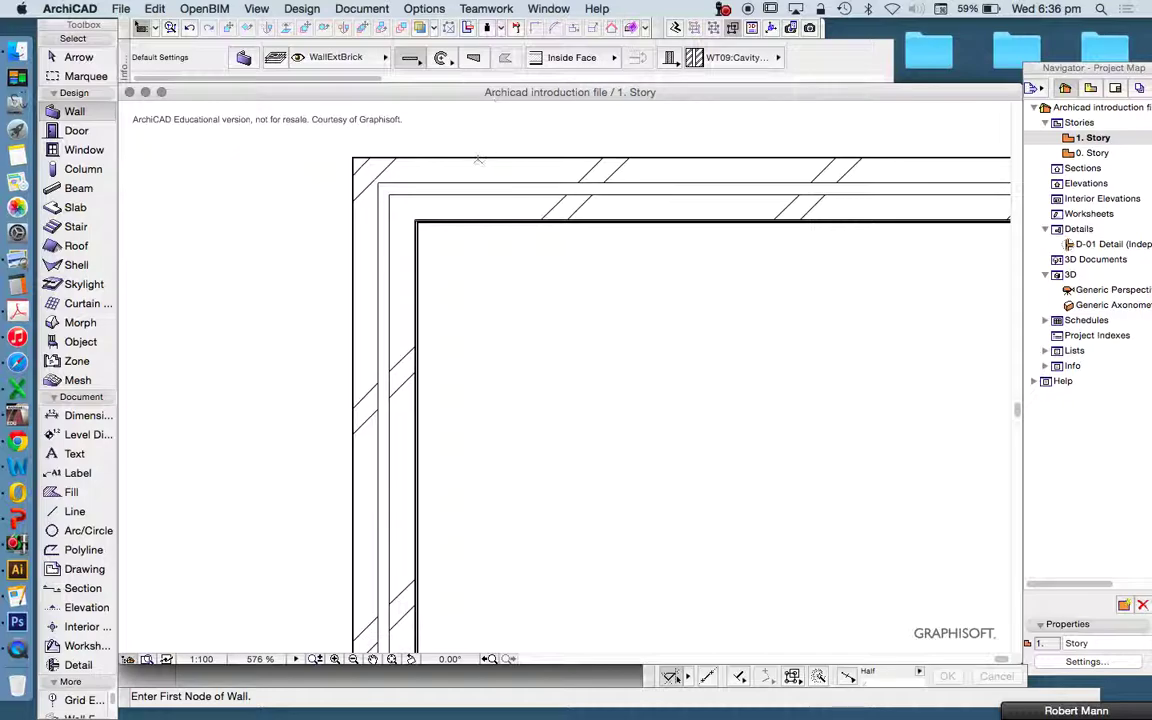
{"action": "scroll", "coordinate": [479, 160], "scroll_direction": "up", "scroll_amount": 5}
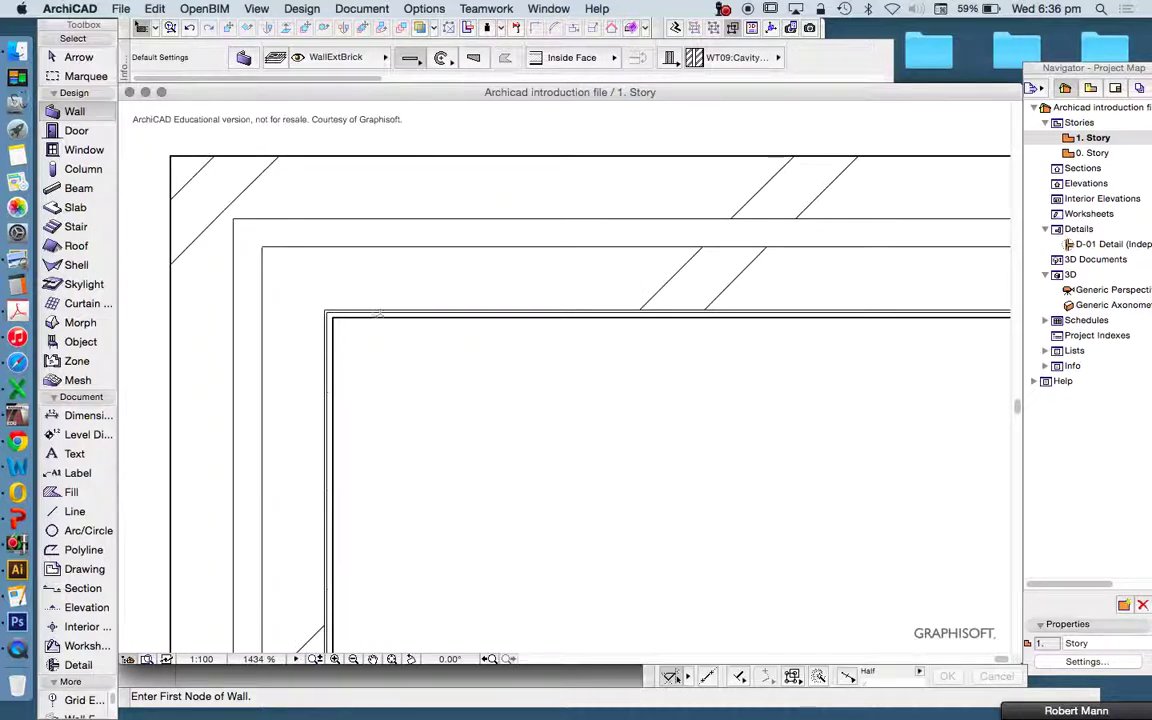
{"action": "scroll", "coordinate": [410, 270], "scroll_direction": "down", "scroll_amount": 5}
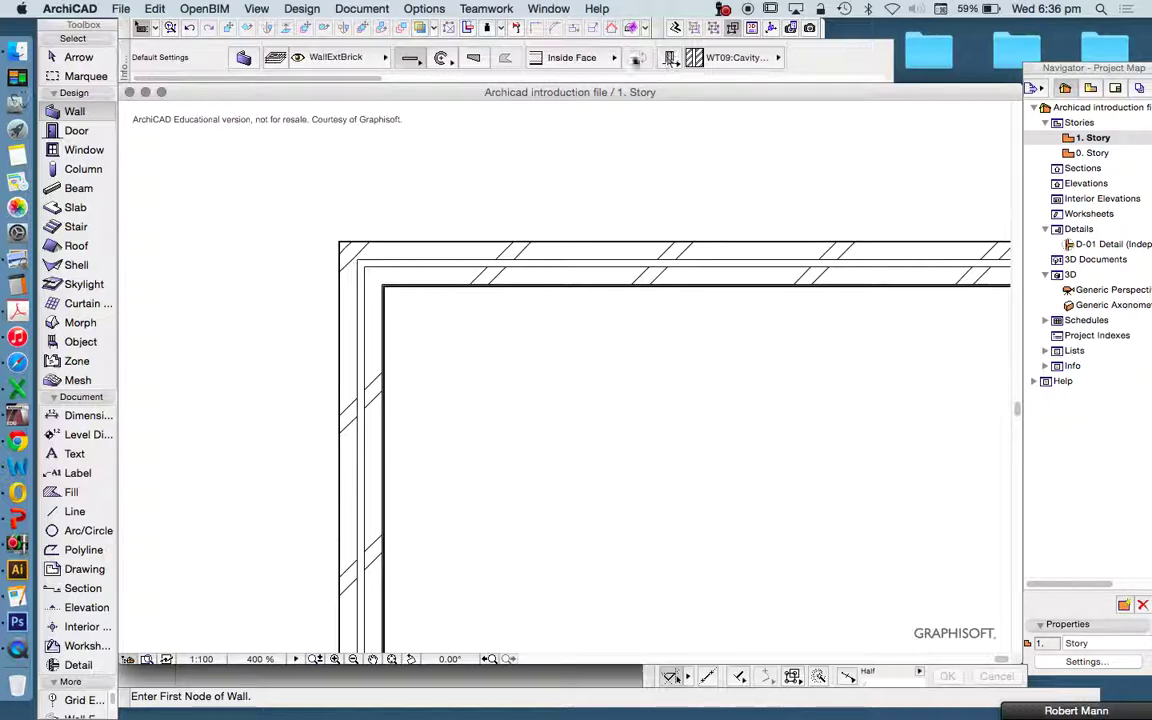
{"action": "scroll", "coordinate": [409, 198], "scroll_direction": "down", "scroll_amount": 5}
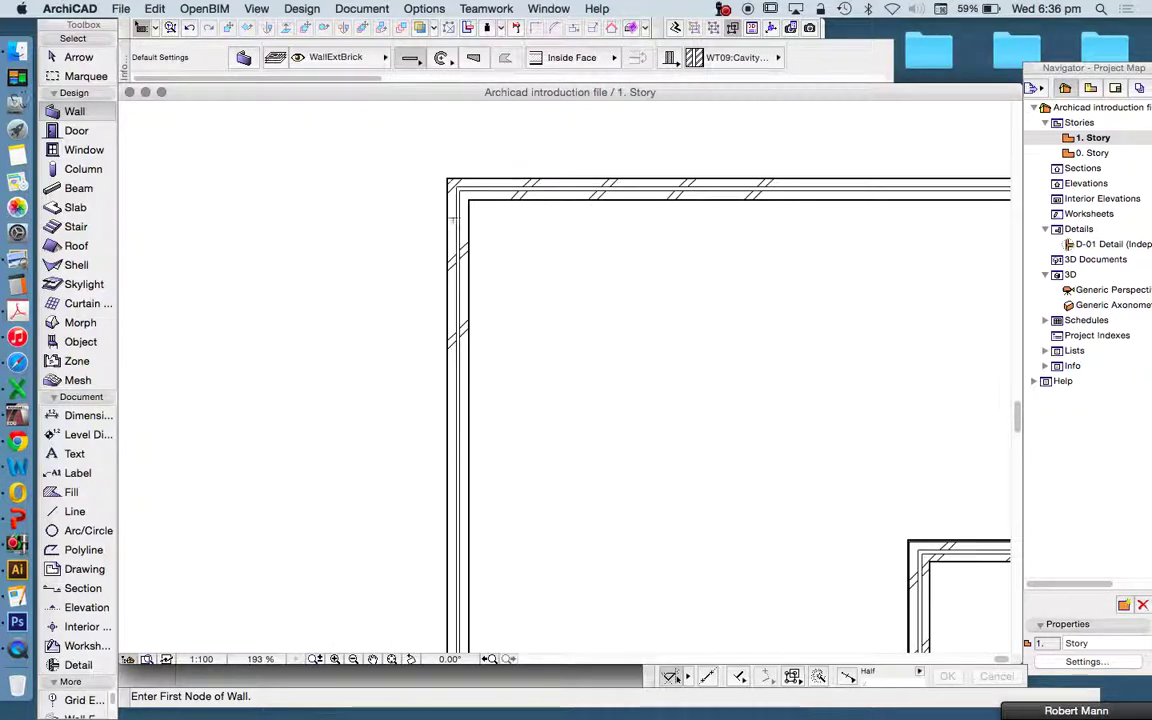
{"action": "left_click", "coordinate": [75, 59]}
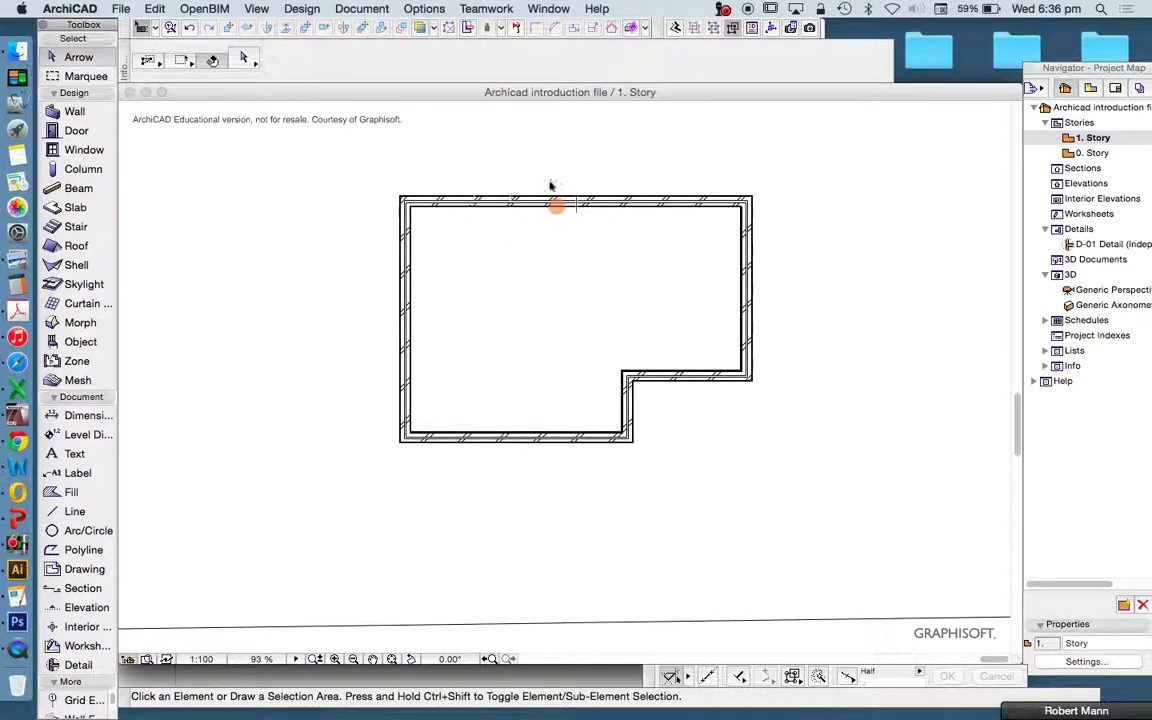
{"action": "left_click_drag", "start_coordinate": [335, 173], "coordinate": [833, 498]}
In the selected walls' settings, compare Basic, Composite and Complex Profile structures, then cancel without changes.
{"action": "left_click", "coordinate": [244, 58]}
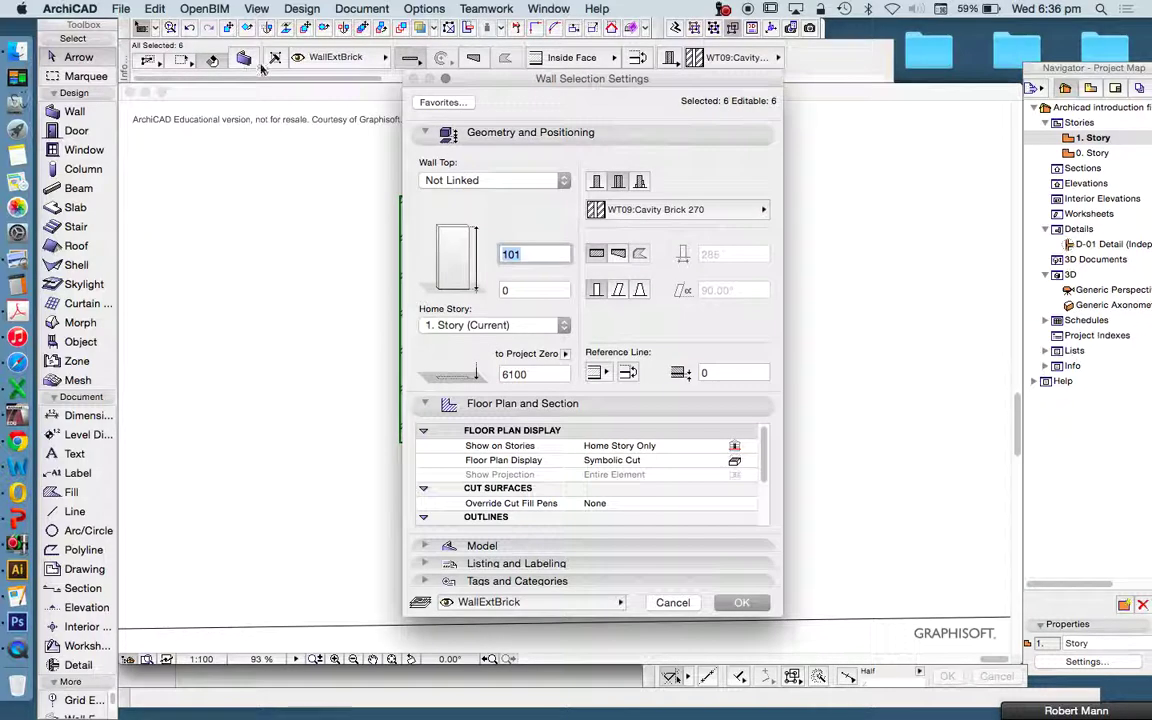
{"action": "left_click", "coordinate": [483, 548]}
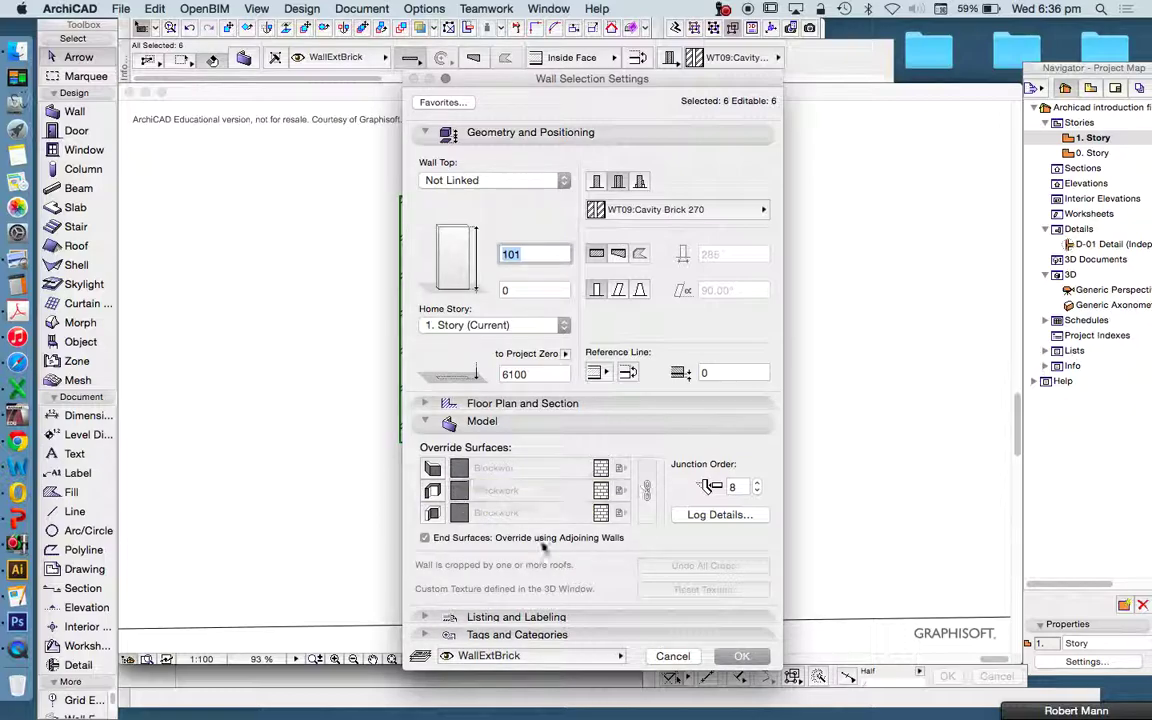
{"action": "left_click", "coordinate": [616, 210]}
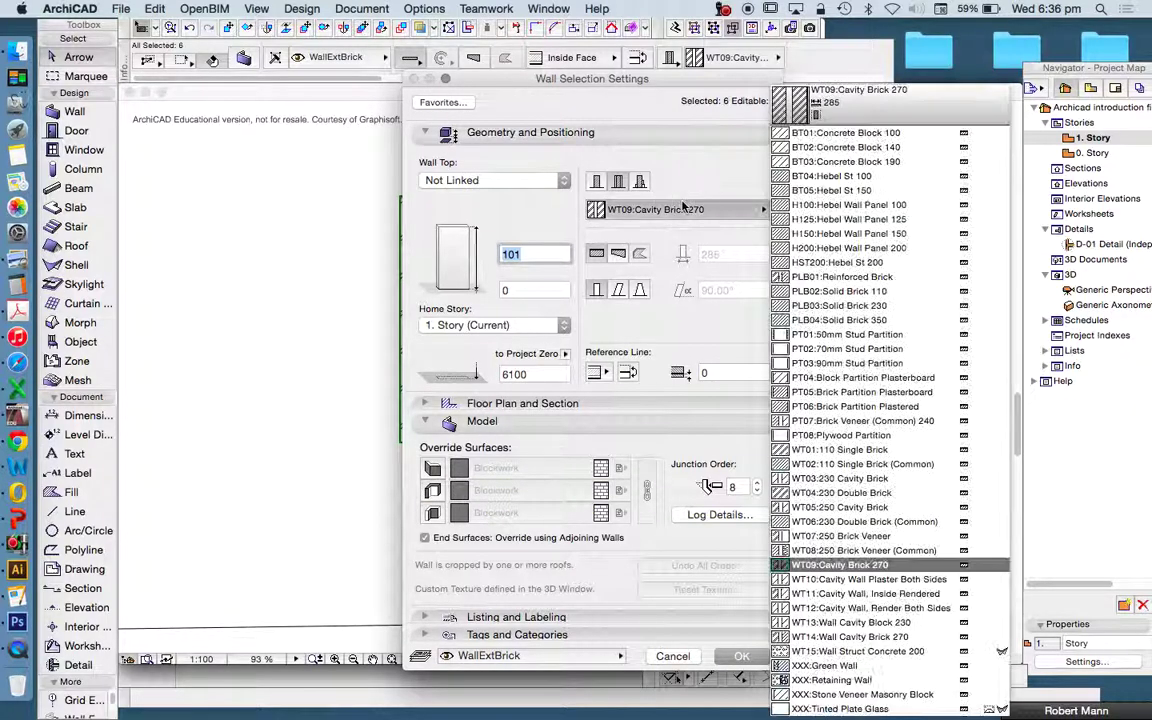
{"action": "left_click", "coordinate": [597, 182]}
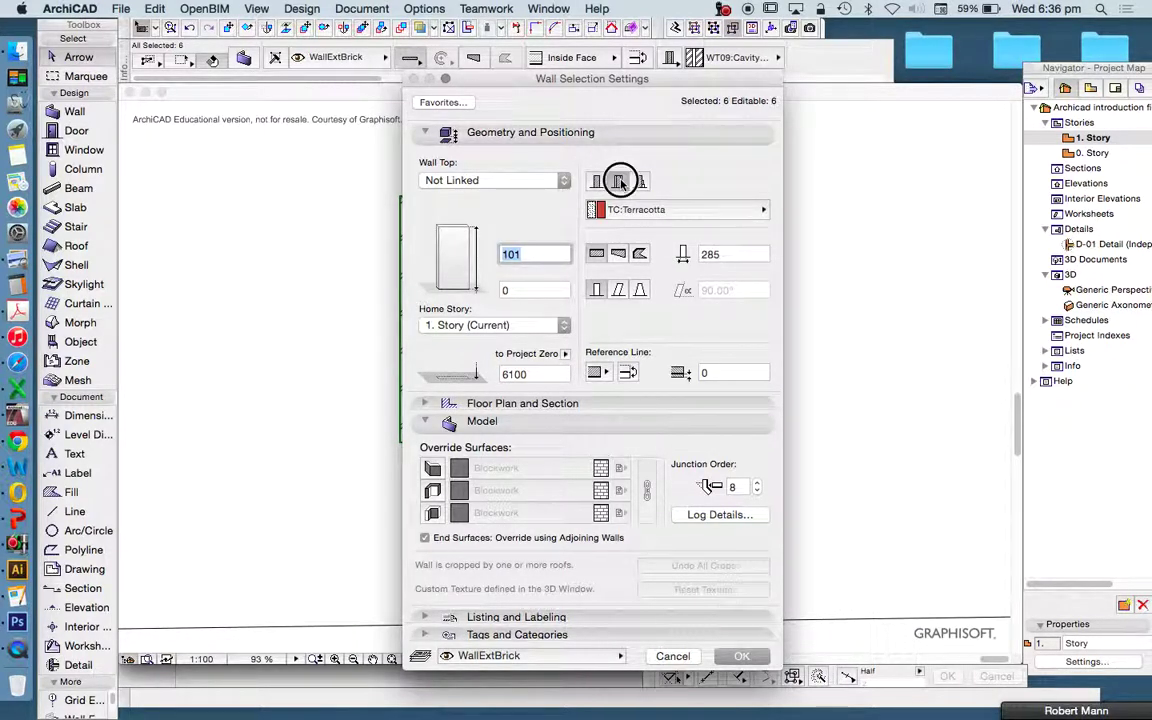
{"action": "left_click", "coordinate": [619, 181]}
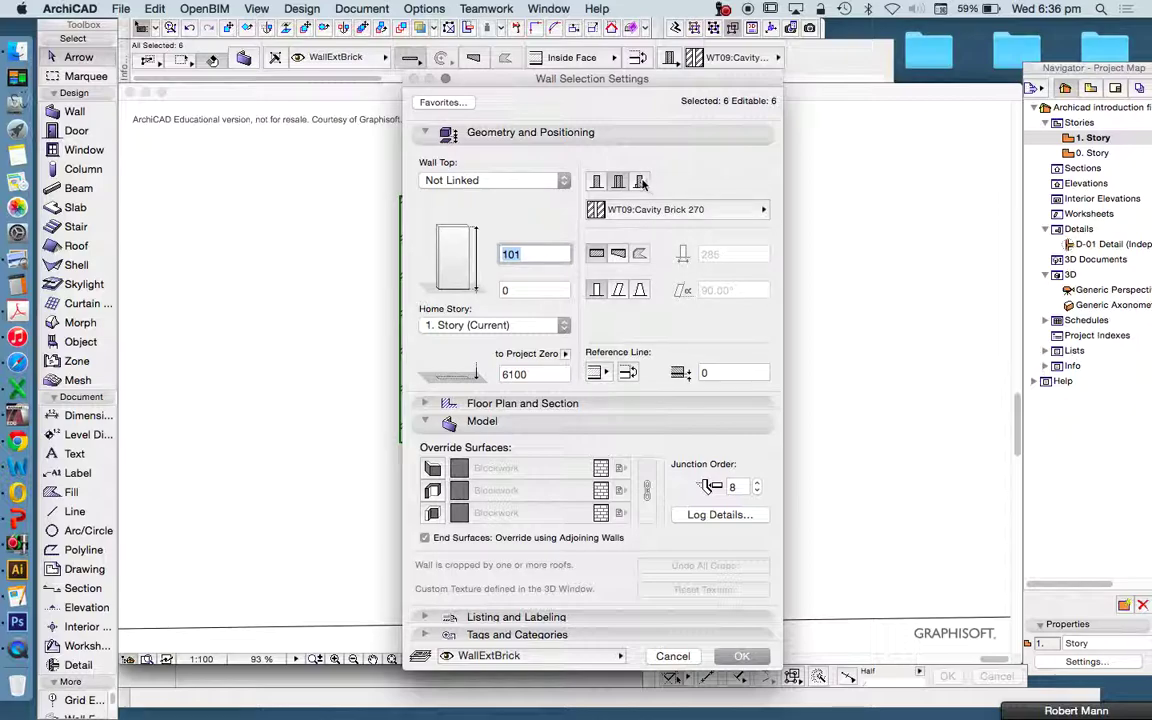
{"action": "left_click", "coordinate": [641, 182]}
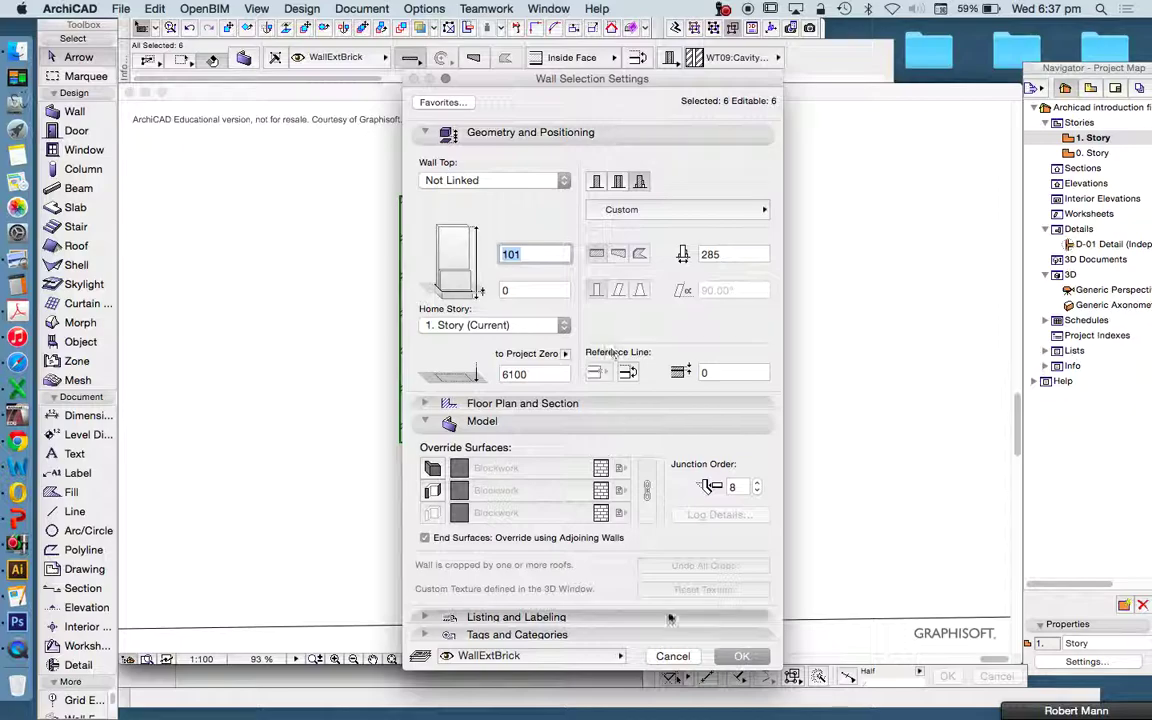
{"action": "left_click", "coordinate": [672, 656]}
{"action": "scroll", "coordinate": [748, 306], "scroll_direction": "up", "scroll_amount": 2}
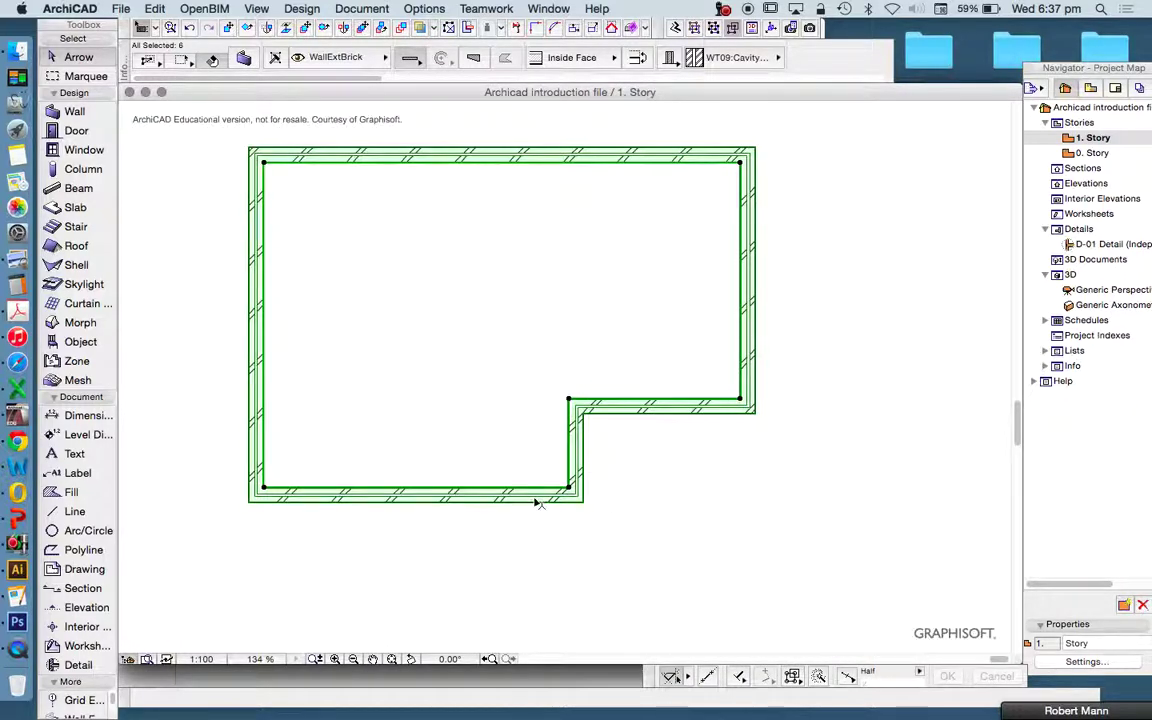
Select all six brick walls and show them in the 3D window.
{"action": "left_click", "coordinate": [584, 470]}
{"action": "scroll", "coordinate": [621, 428], "scroll_direction": "down", "scroll_amount": 4}
{"action": "key", "text": "super+a"}
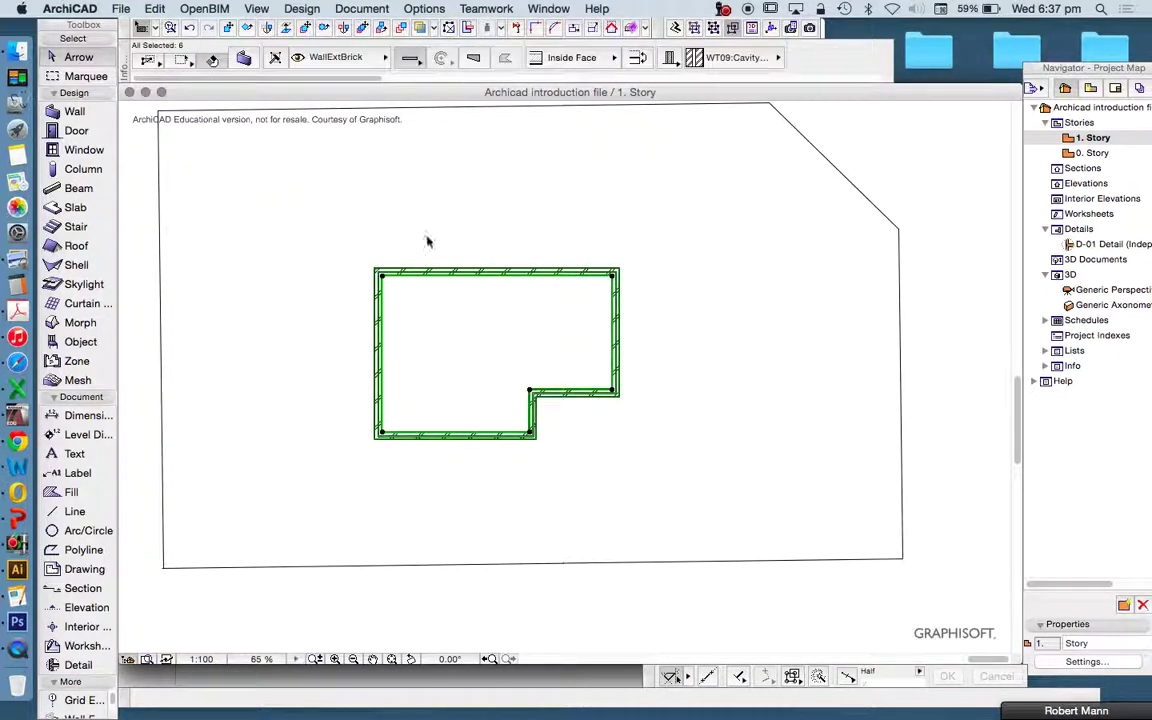
{"action": "scroll", "coordinate": [476, 283], "scroll_direction": "up", "scroll_amount": 3}
{"action": "scroll", "coordinate": [462, 265], "scroll_direction": "up", "scroll_amount": 5}
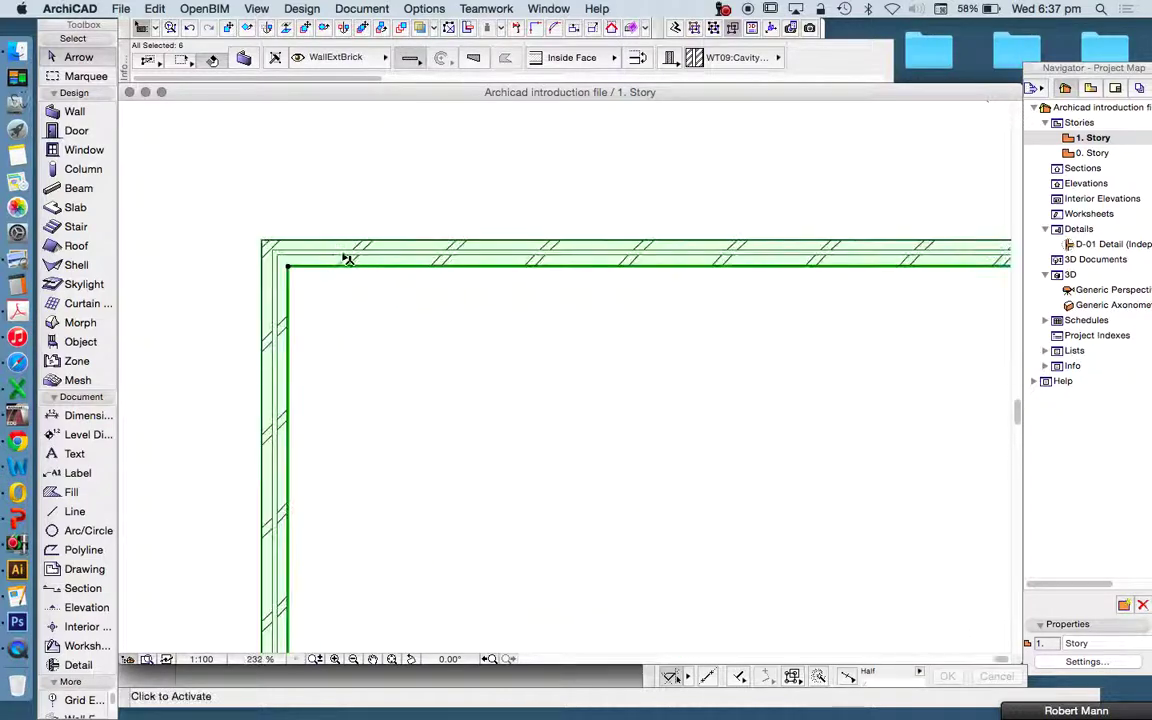
{"action": "scroll", "coordinate": [545, 200], "scroll_direction": "down", "scroll_amount": 4}
{"action": "right_click", "coordinate": [613, 167]}
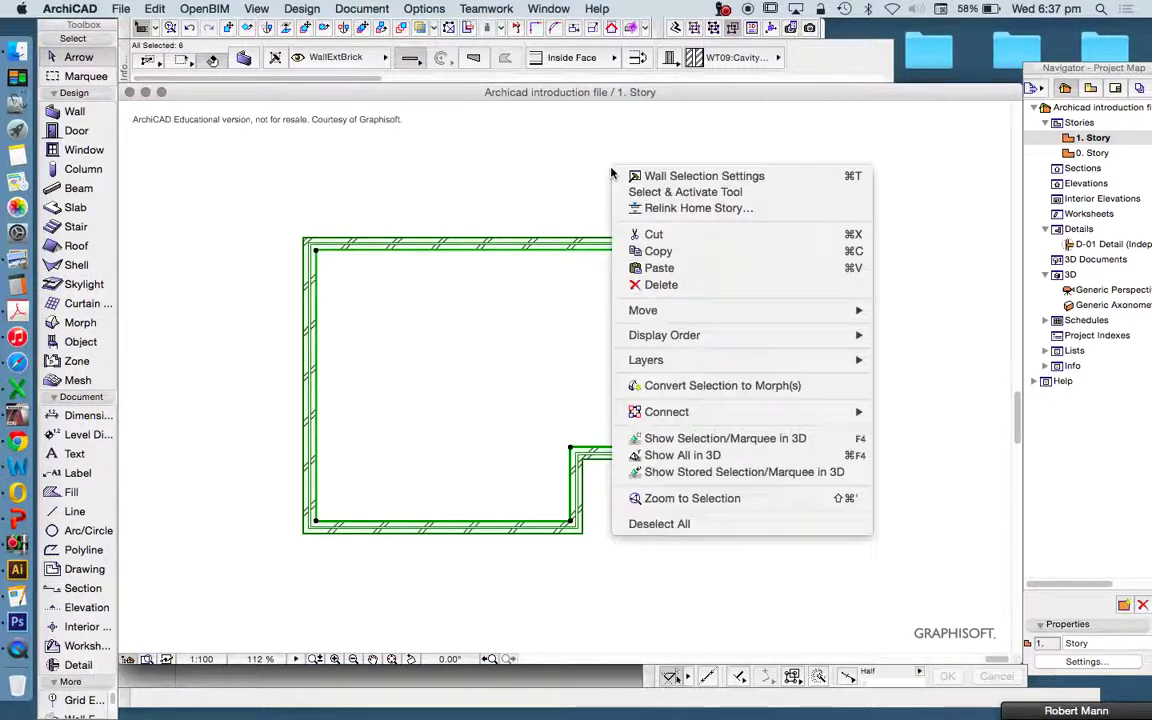
{"action": "left_click", "coordinate": [717, 440]}
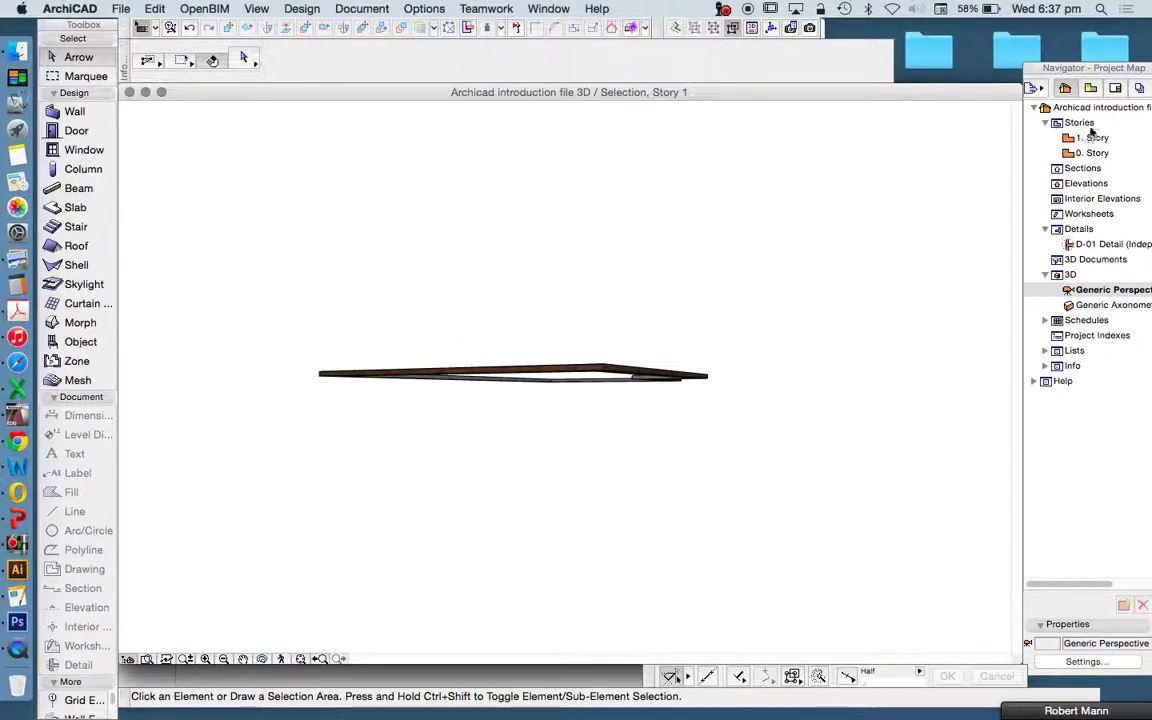
Raise the selected walls to full height in Wall Settings, then deselect them.
{"action": "left_click", "coordinate": [273, 290]}
{"action": "left_click", "coordinate": [766, 386]}
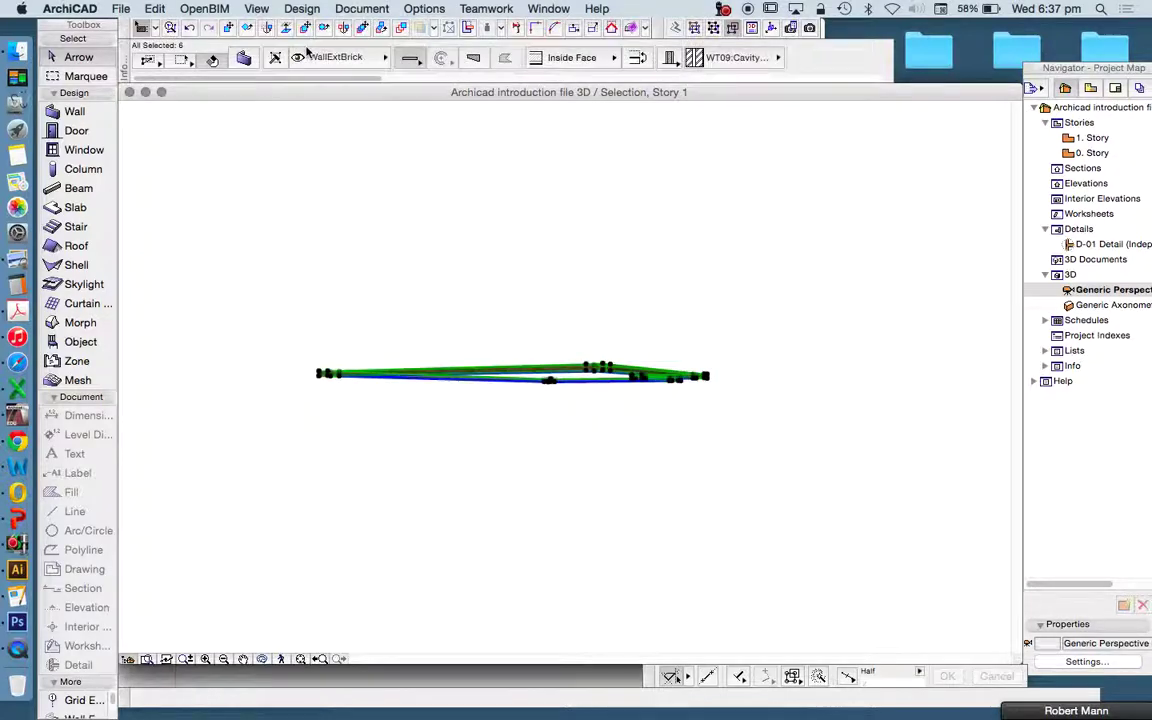
{"action": "left_click", "coordinate": [243, 58]}
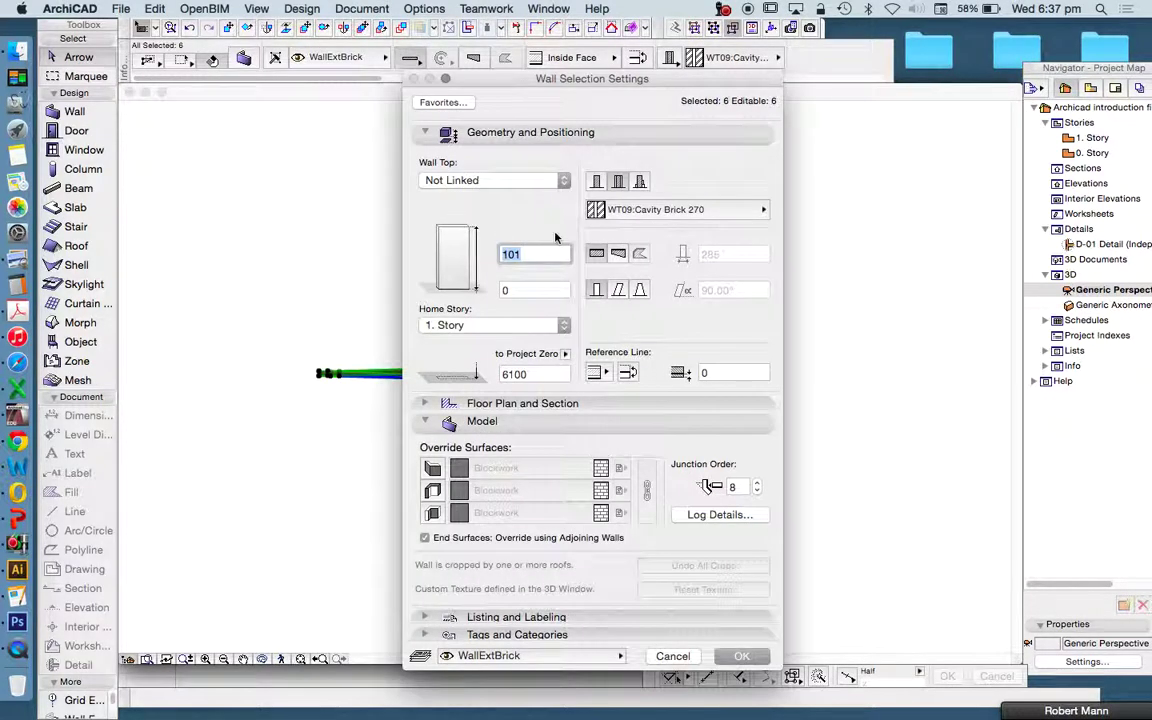
{"action": "key", "text": "Return"}
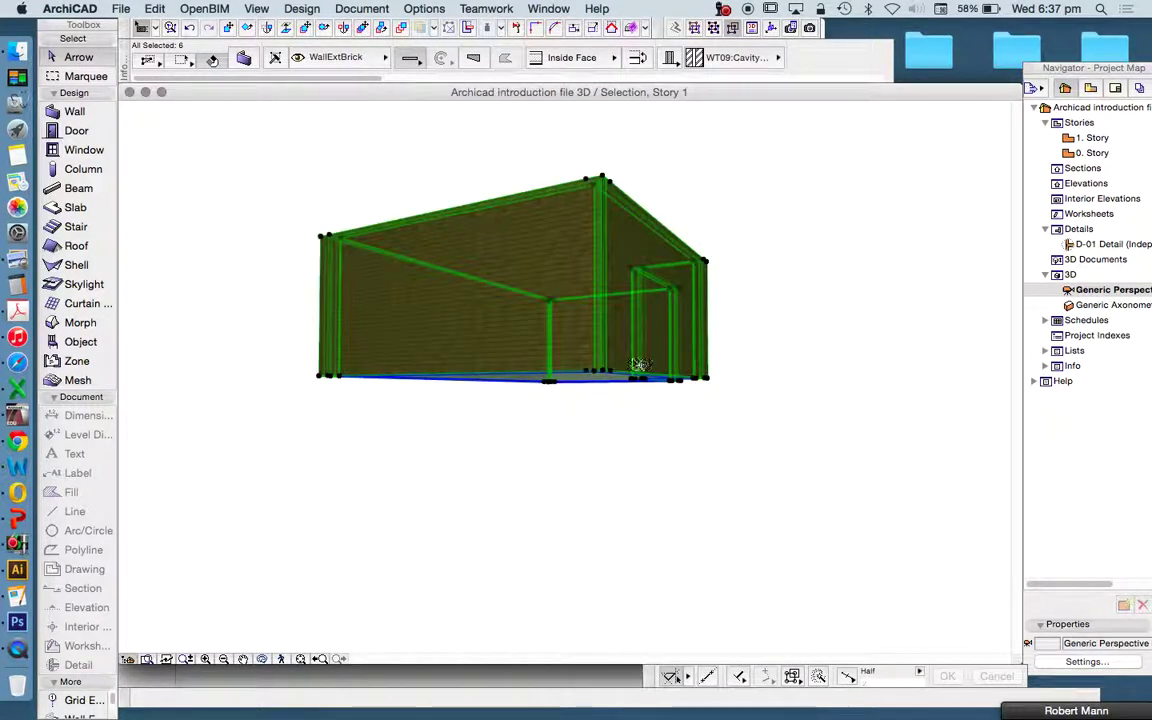
{"action": "key", "text": "Escape"}
Check Story Settings without changes, orbit over the L-shaped building, then return to the plan.
{"action": "middle_click_drag", "start_coordinate": [638, 458], "coordinate": [700, 300], "text": "shift"}
{"action": "right_click", "coordinate": [1090, 137]}
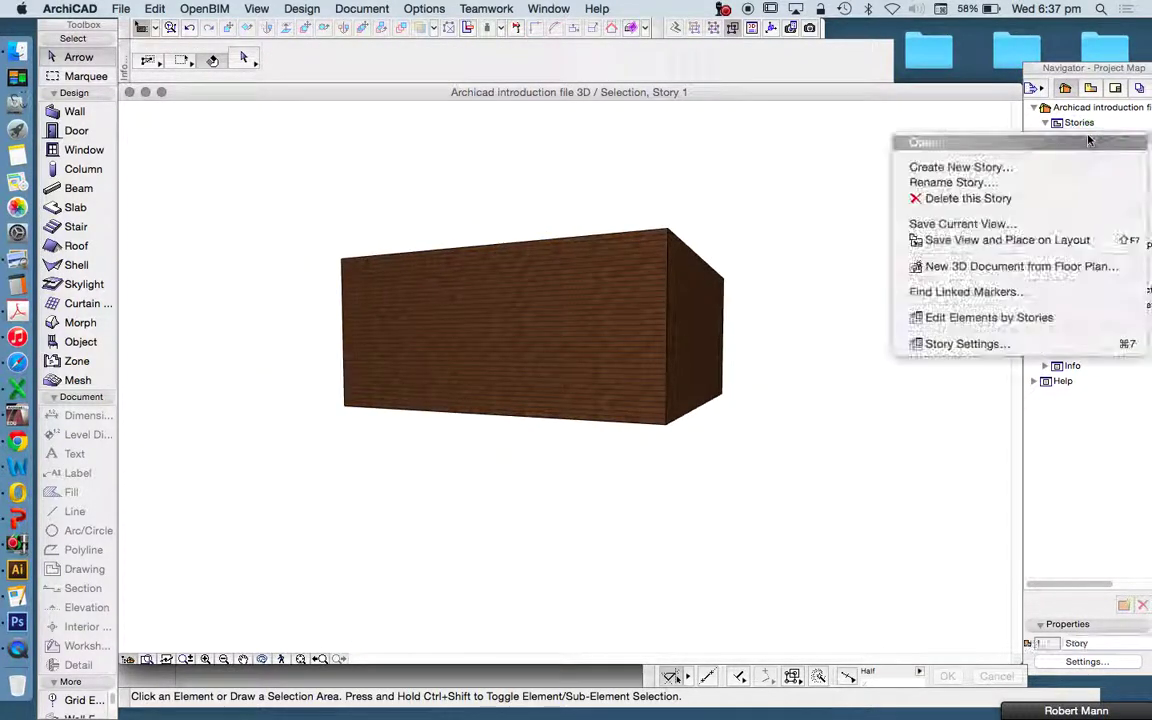
{"action": "left_click", "coordinate": [960, 344]}
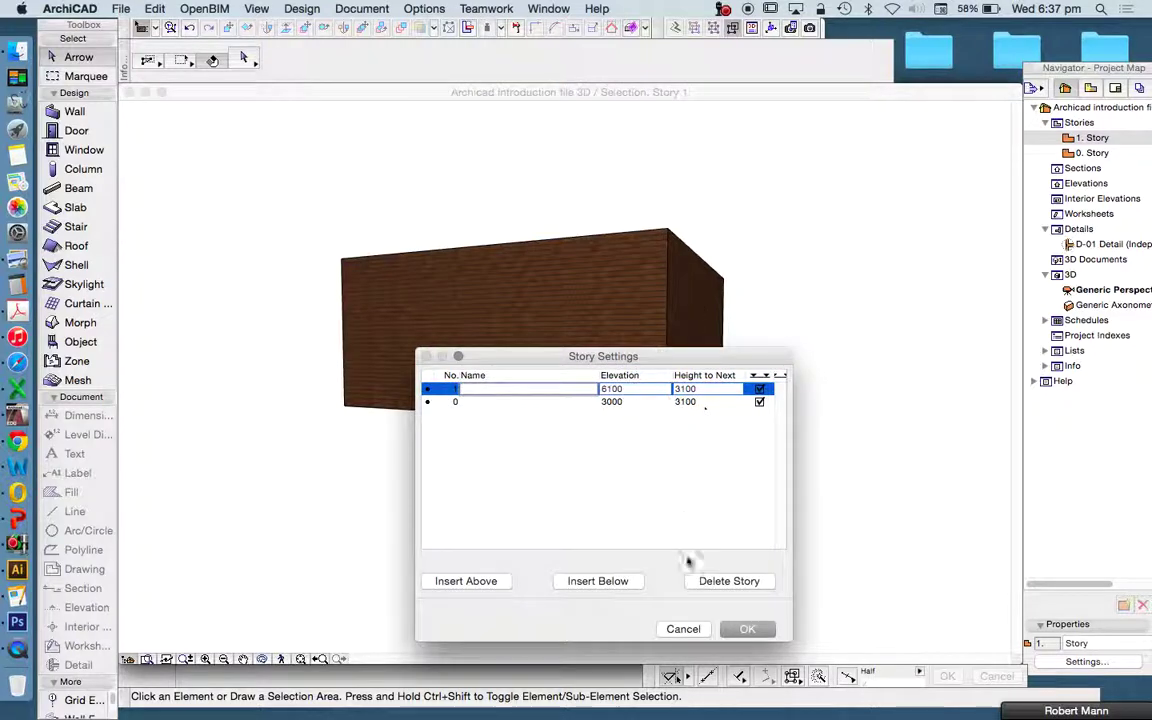
{"action": "left_click", "coordinate": [678, 630]}
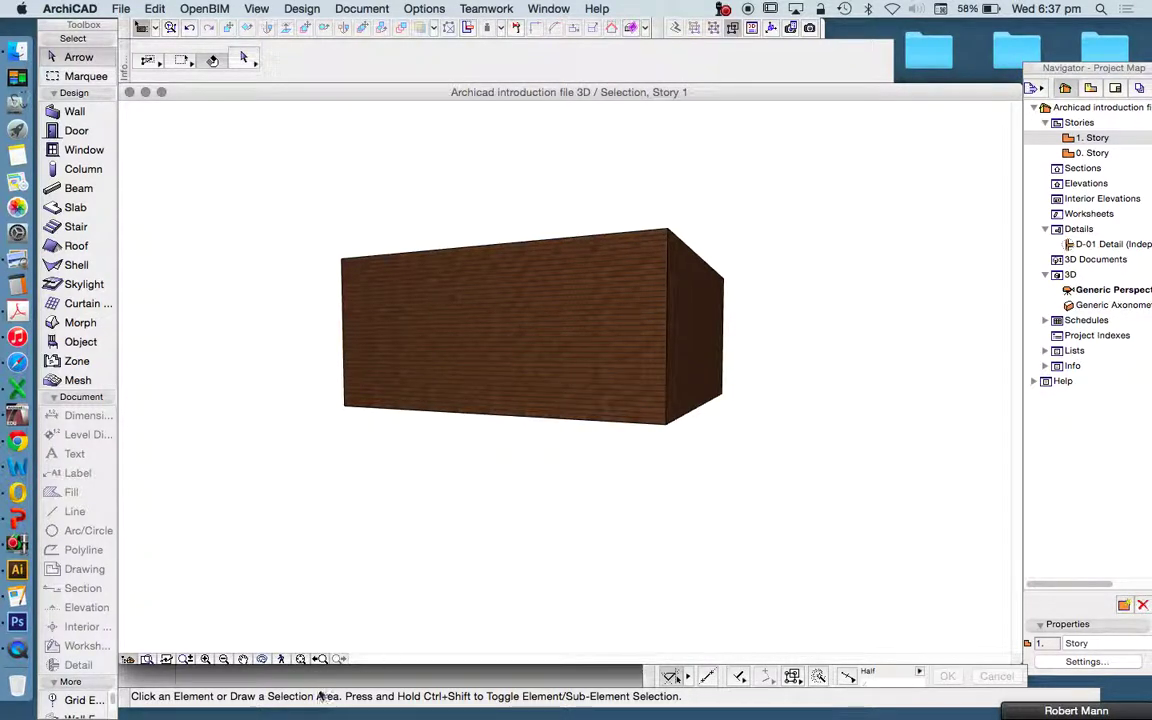
{"action": "middle_click_drag", "start_coordinate": [595, 377], "coordinate": [725, 329], "text": "shift"}
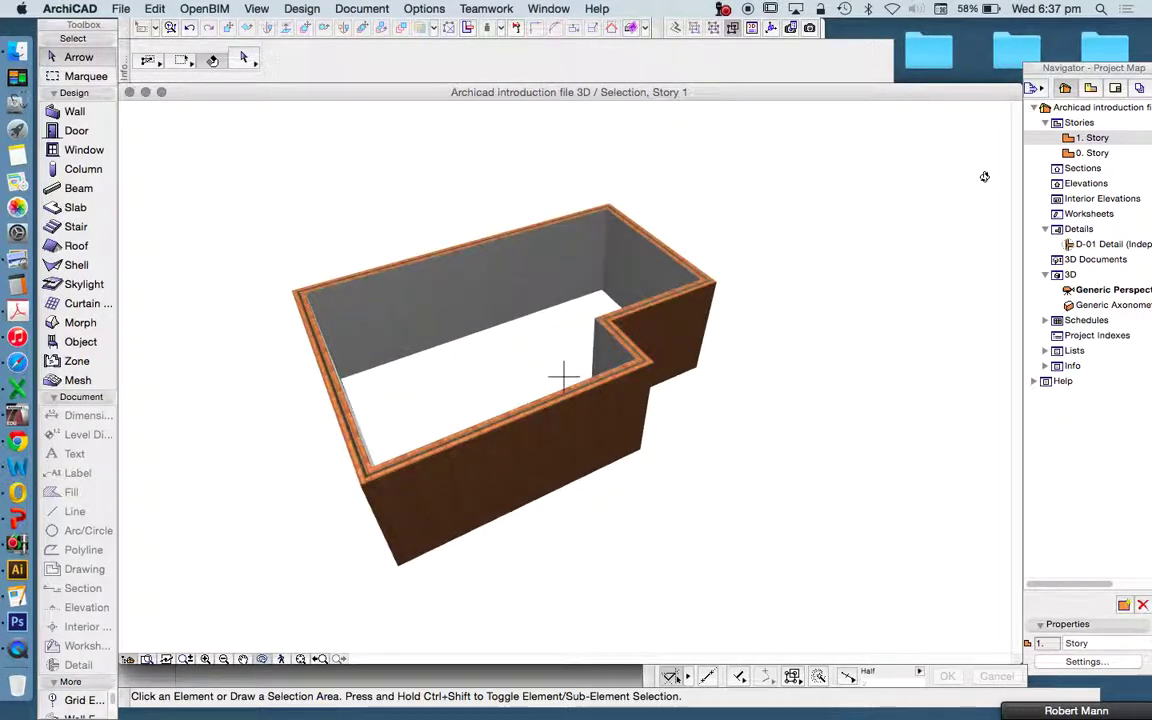
{"action": "double_click", "coordinate": [1088, 151]}
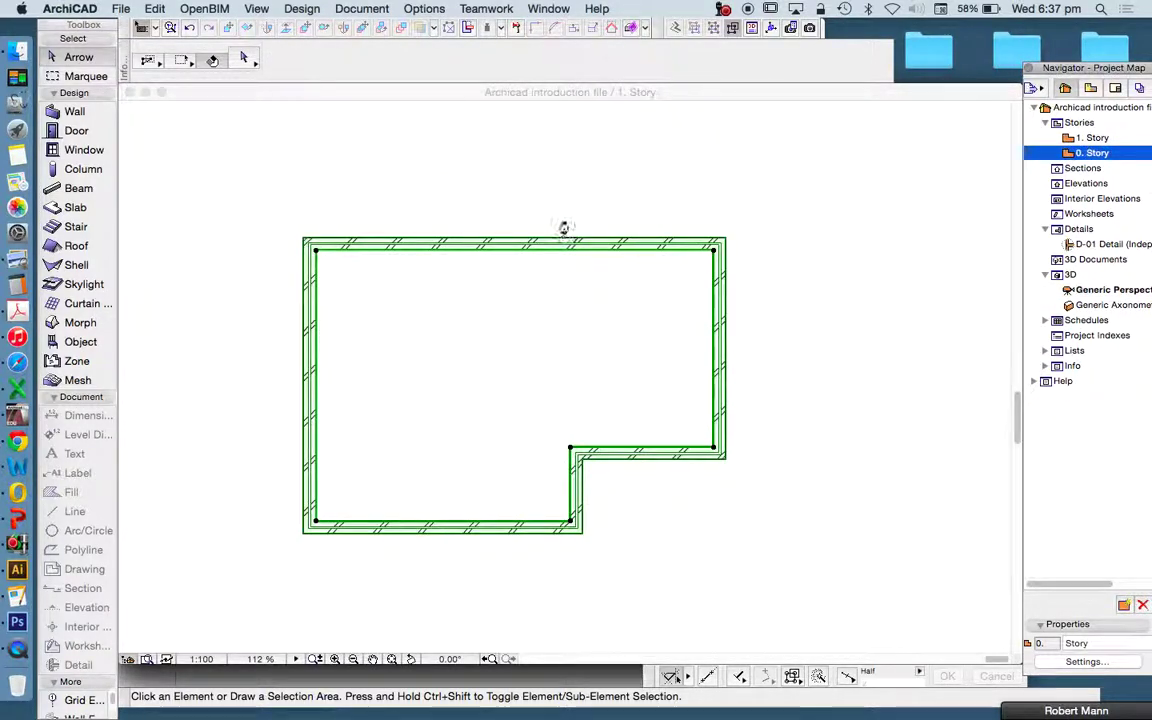
Open the 1. Story plan and select the top wall of the outline.
{"action": "double_click", "coordinate": [1092, 137]}
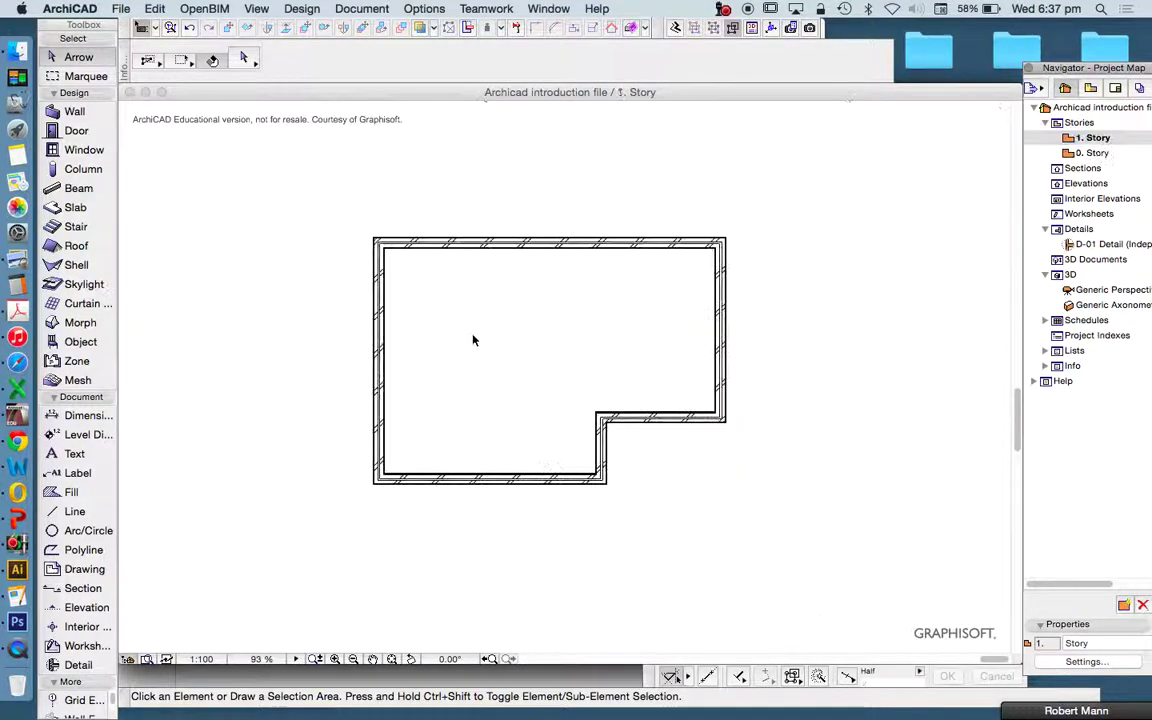
{"action": "scroll", "coordinate": [480, 320], "scroll_direction": "up", "scroll_amount": 2}
{"action": "left_click", "coordinate": [550, 259]}
{"action": "left_click", "coordinate": [551, 260]}
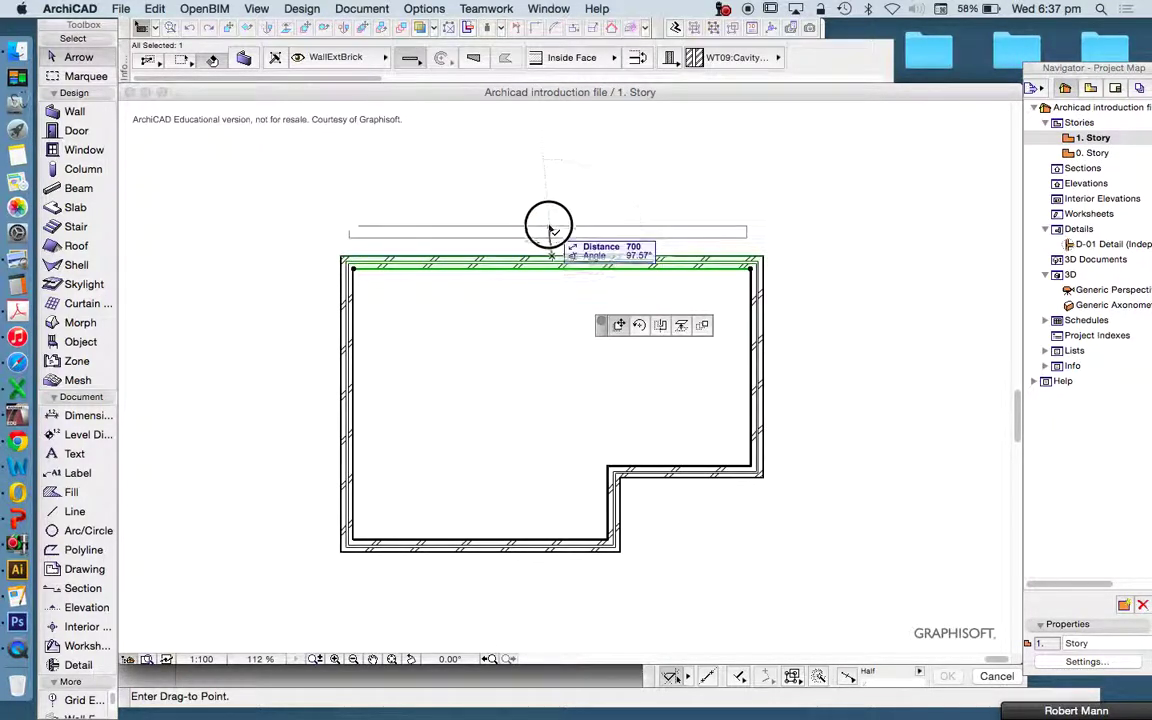
{"action": "left_click", "coordinate": [660, 325]}
{"action": "key", "text": "Escape"}
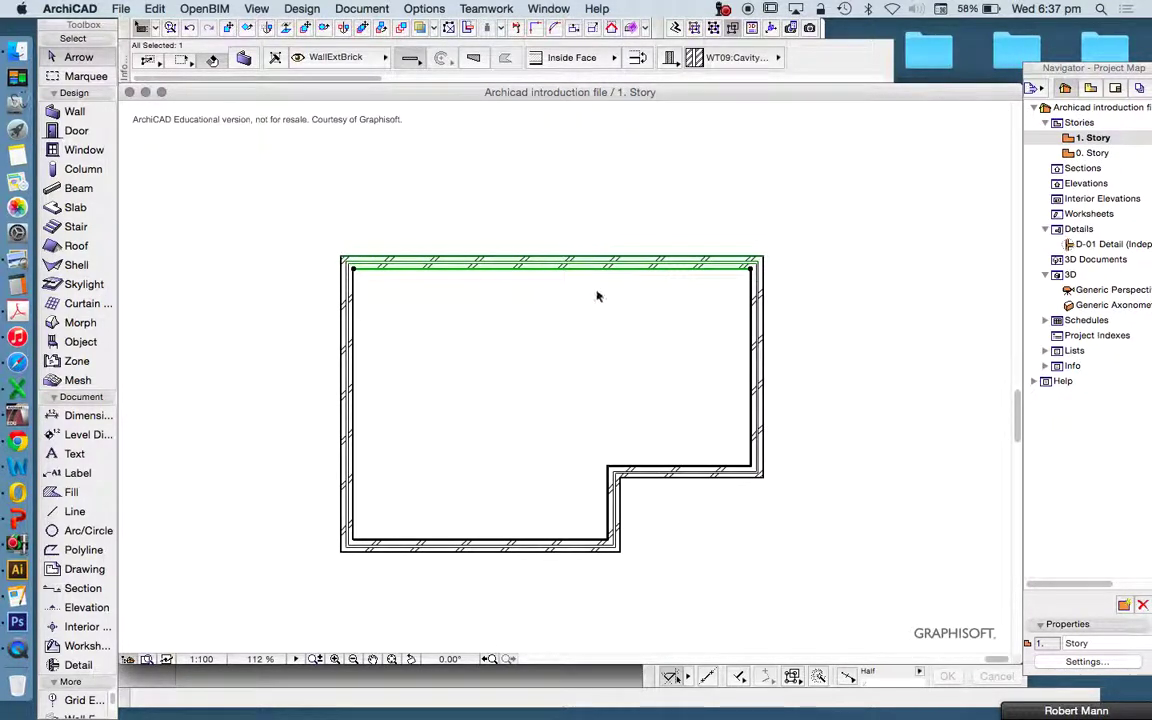
Curve the top wall's edge outward into an arc, then deselect it.
{"action": "scroll", "coordinate": [597, 262], "scroll_direction": "up", "scroll_amount": 3}
{"action": "scroll", "coordinate": [596, 257], "scroll_direction": "up", "scroll_amount": 3}
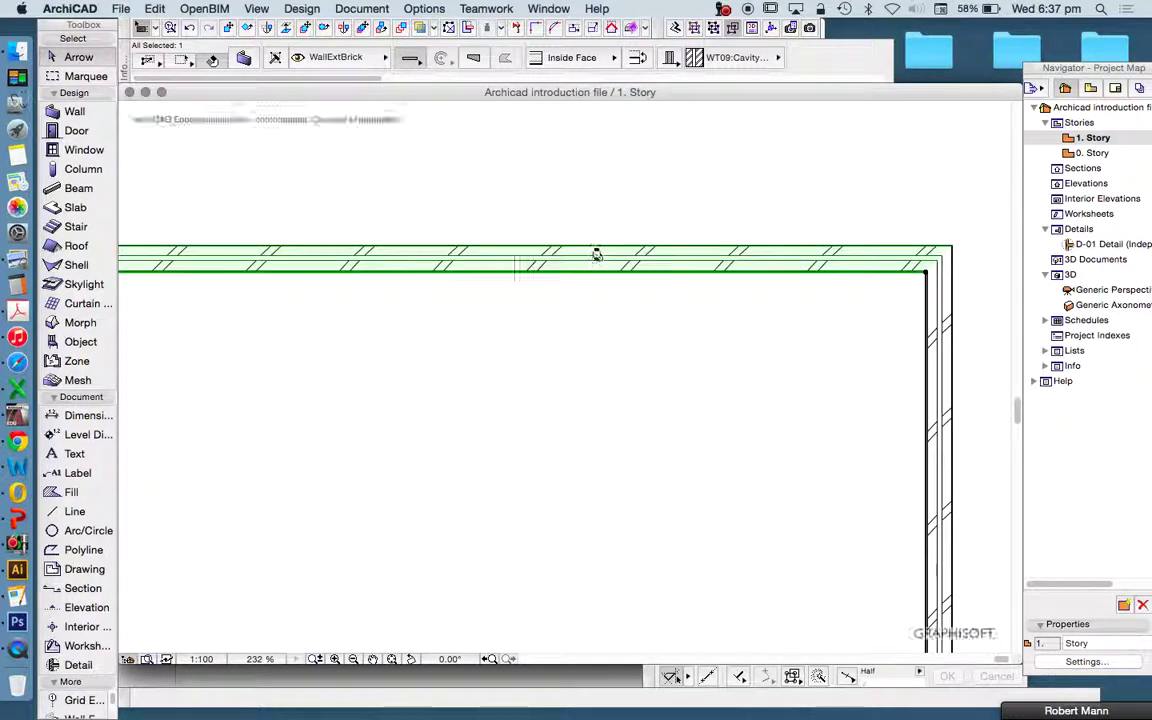
{"action": "scroll", "coordinate": [578, 272], "scroll_direction": "down", "scroll_amount": 2}
{"action": "left_click", "coordinate": [653, 267]}
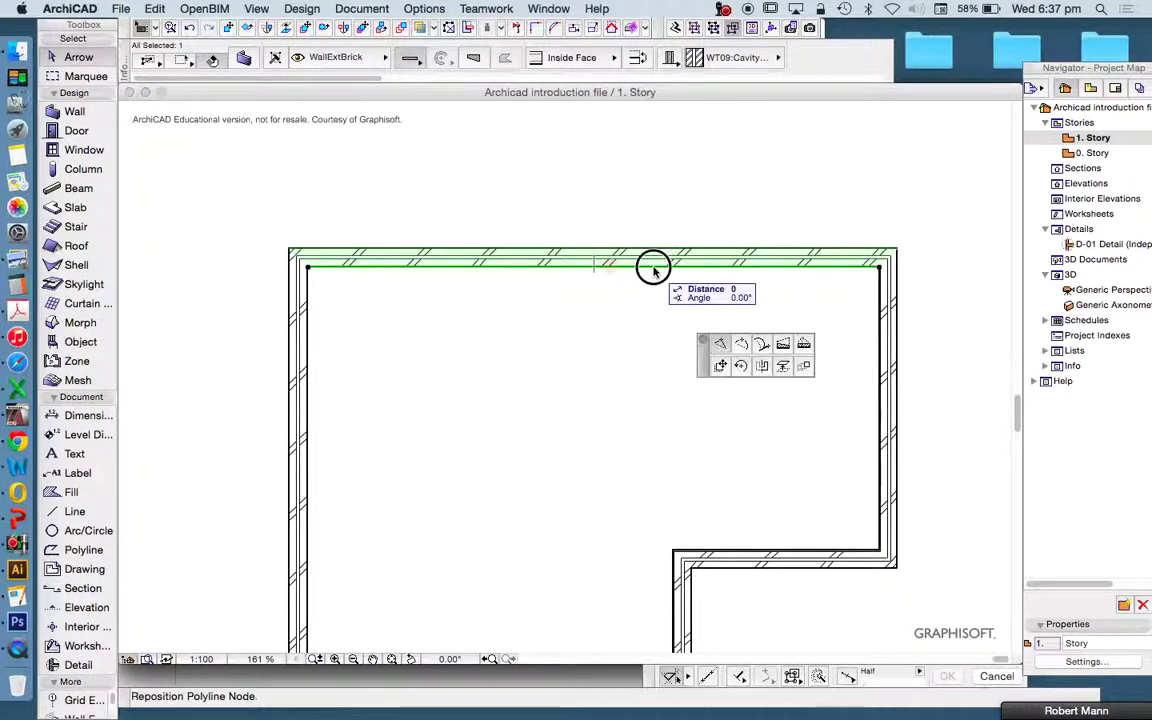
{"action": "left_click", "coordinate": [741, 343]}
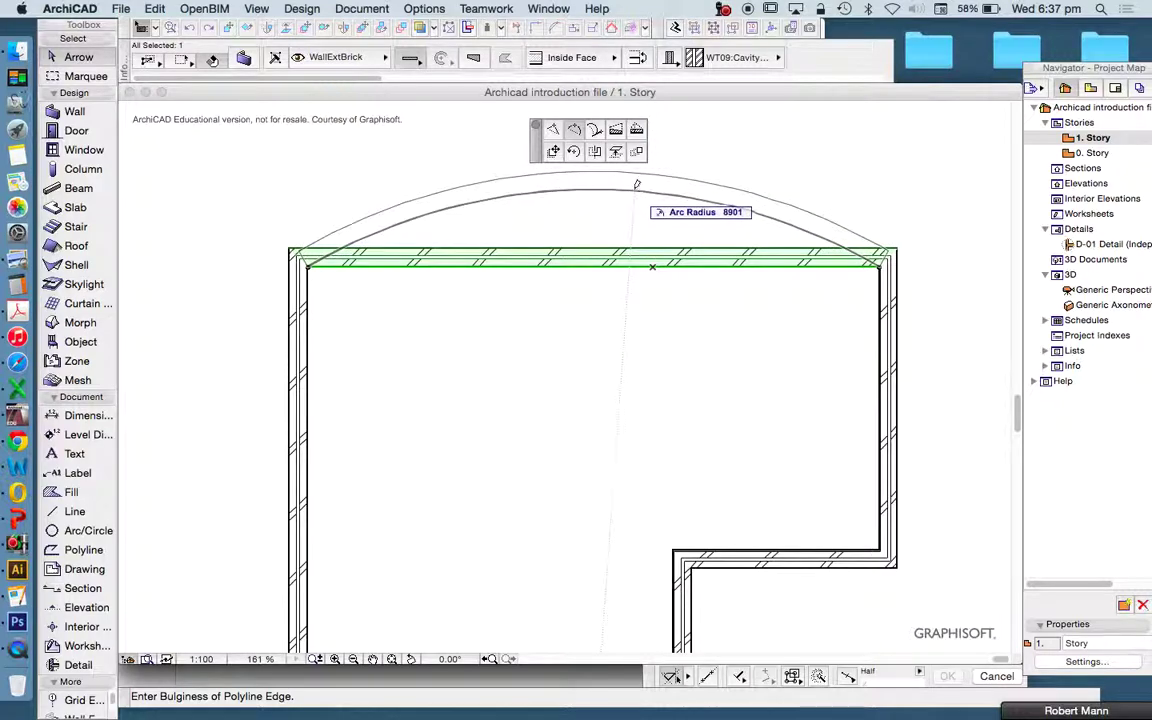
{"action": "left_click", "coordinate": [633, 189]}
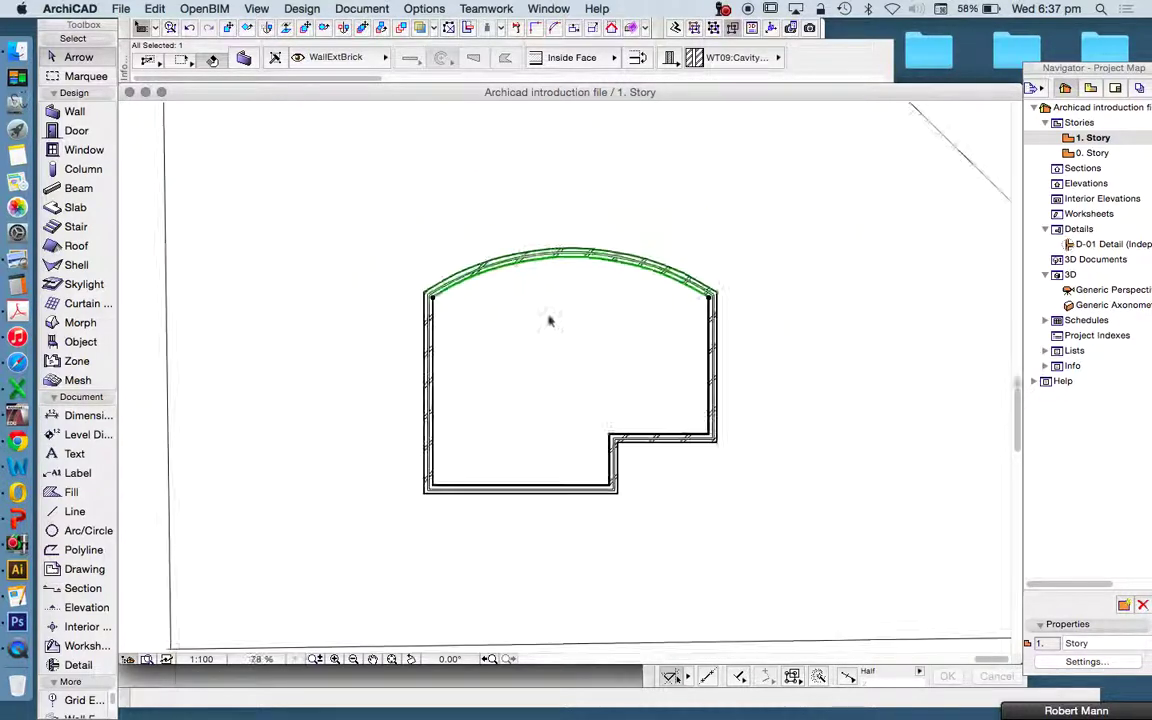
{"action": "left_click", "coordinate": [536, 329]}
{"action": "scroll", "coordinate": [616, 318], "scroll_direction": "up", "scroll_amount": 3}
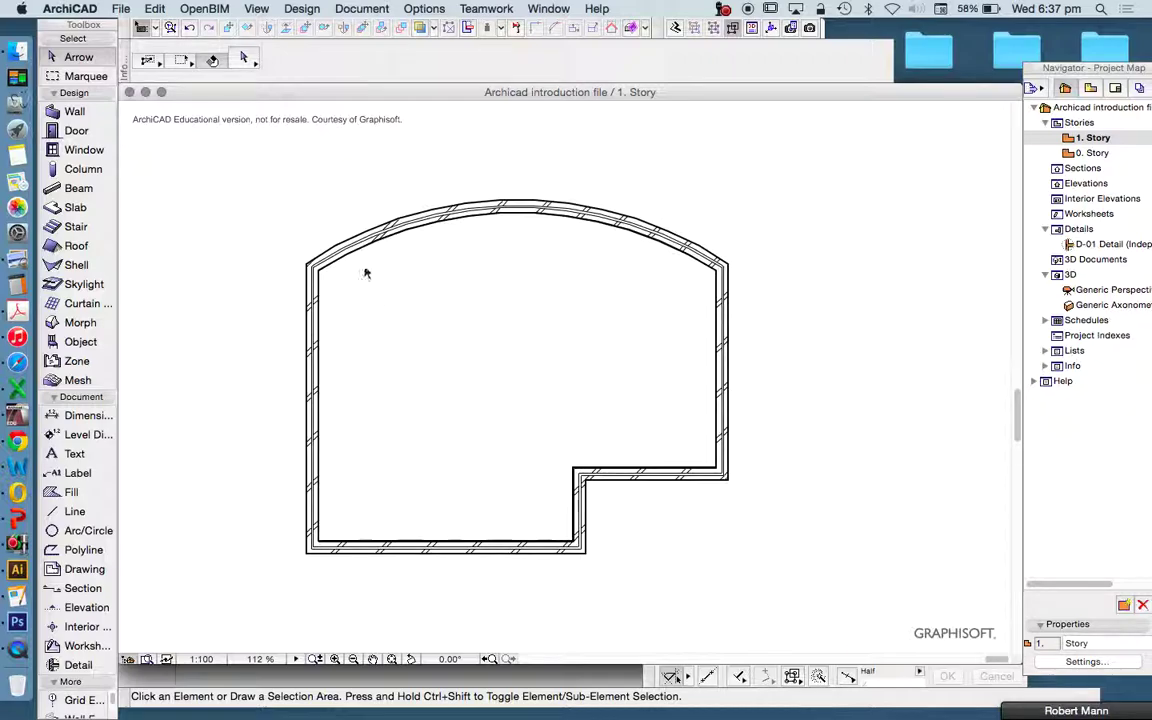
Select all six walls with a selection area.
{"action": "left_click", "coordinate": [72, 208]}
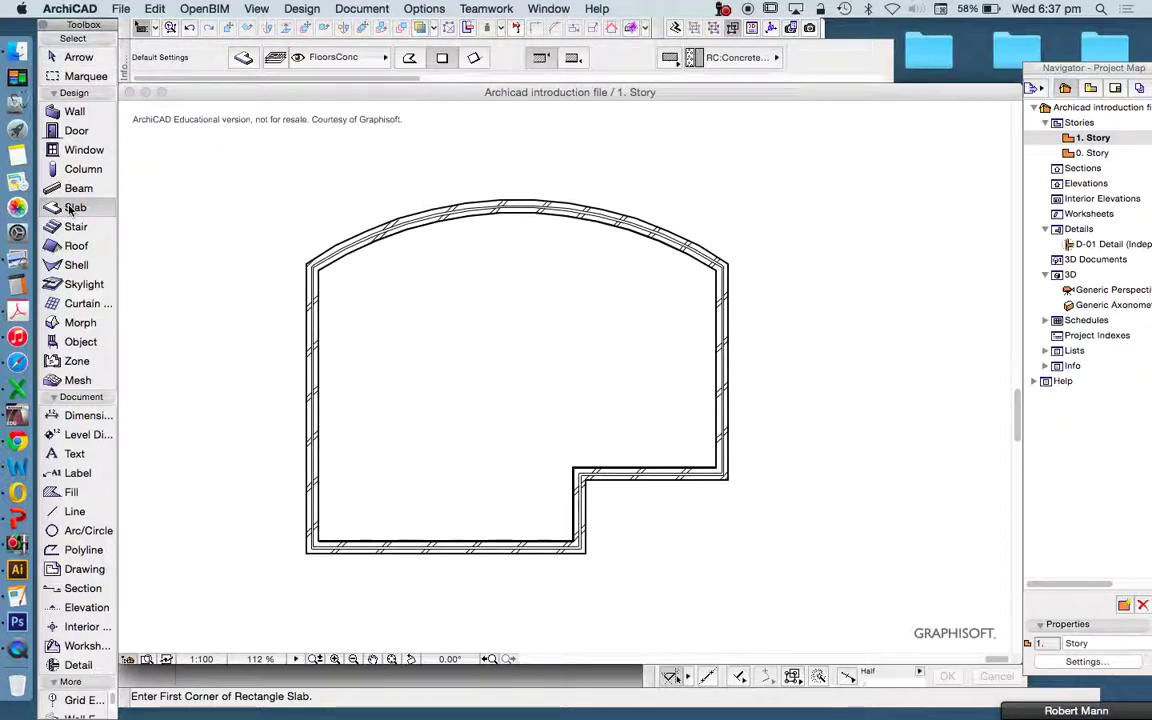
{"action": "left_click", "coordinate": [79, 57]}
{"action": "scroll", "coordinate": [409, 288], "scroll_direction": "down", "scroll_amount": 3}
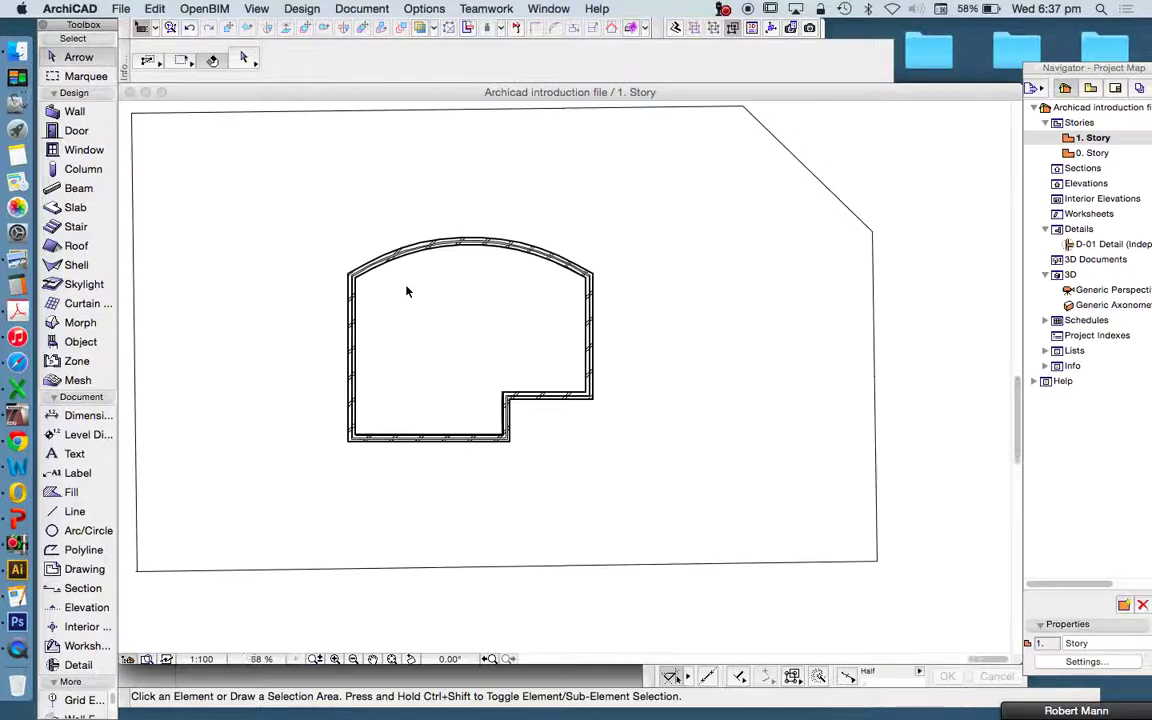
{"action": "scroll", "coordinate": [390, 282], "scroll_direction": "up", "scroll_amount": 3}
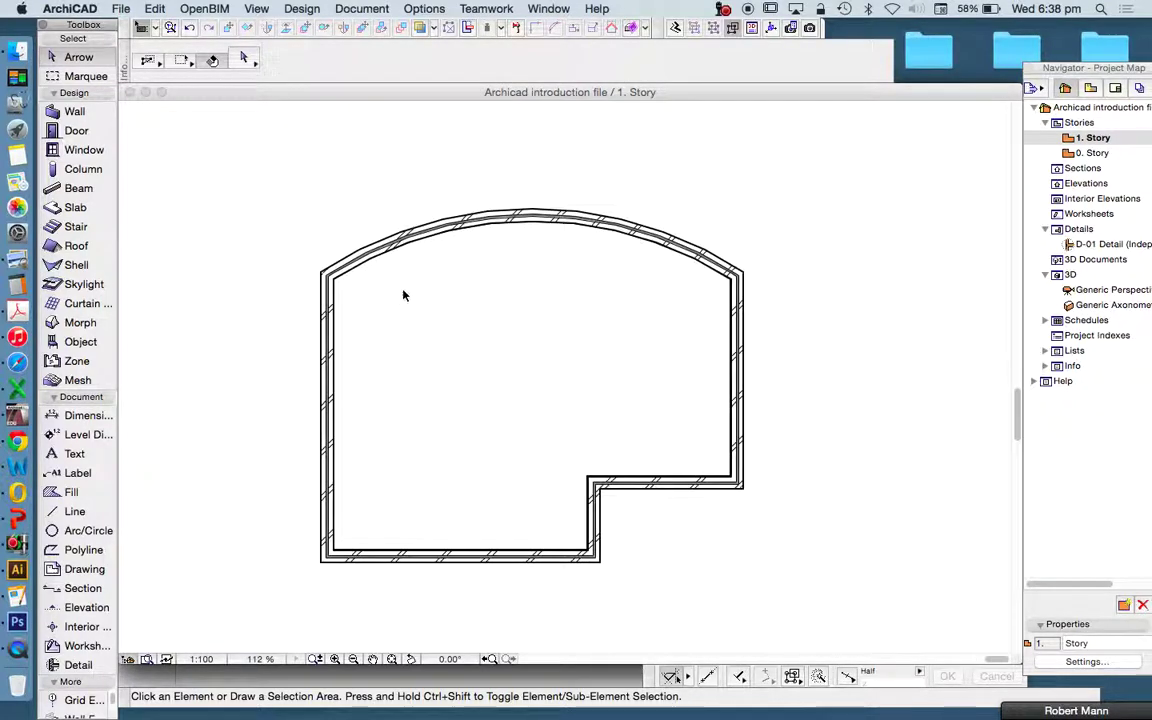
{"action": "left_click", "coordinate": [263, 165]}
{"action": "left_click", "coordinate": [838, 601]}
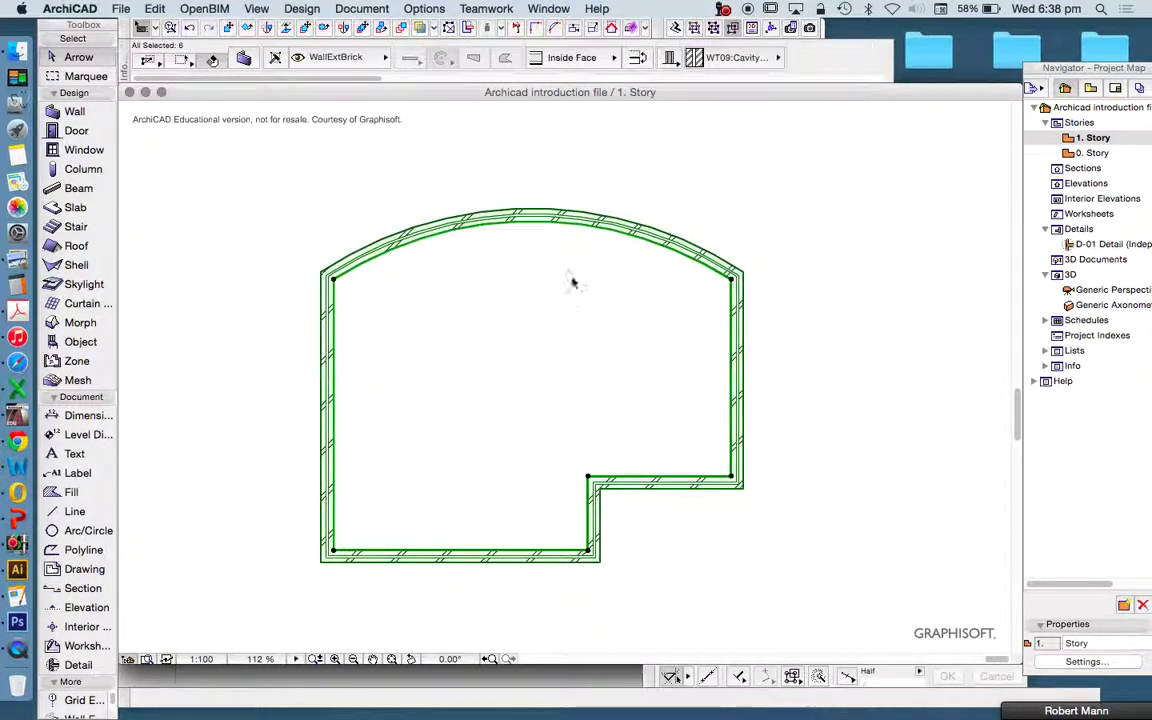
Set the walls' reference line to Inside Face.
{"action": "left_click", "coordinate": [605, 60]}
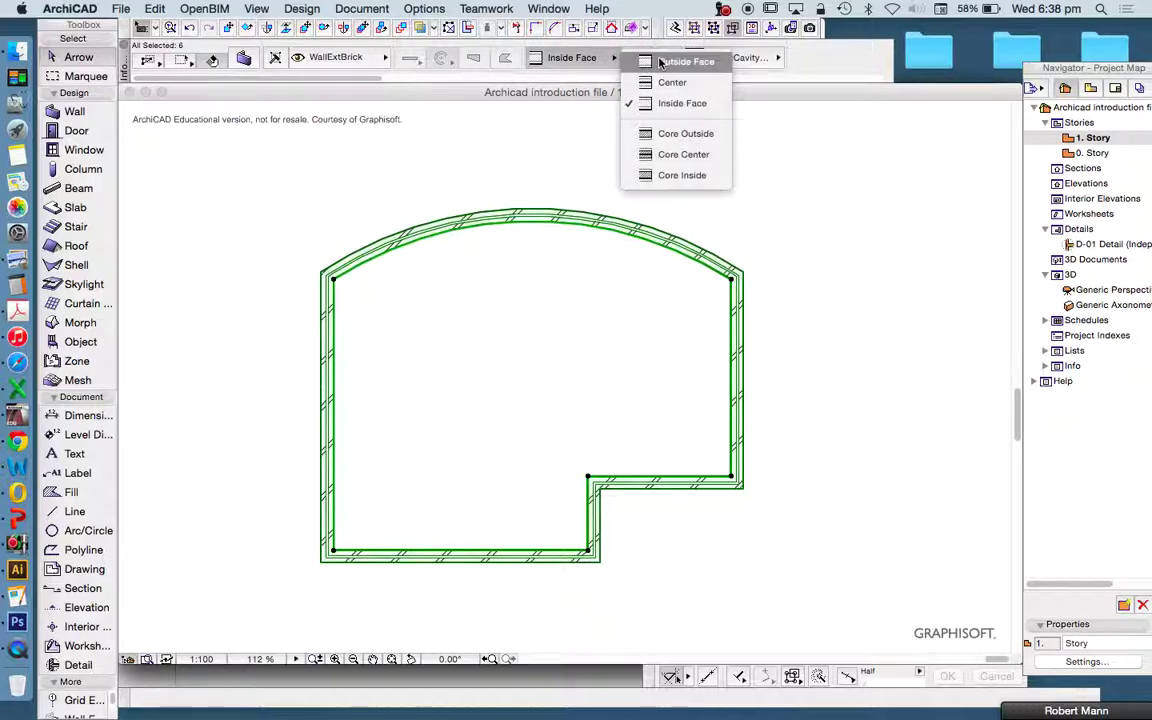
{"action": "left_click", "coordinate": [663, 62]}
{"action": "left_click", "coordinate": [598, 57]}
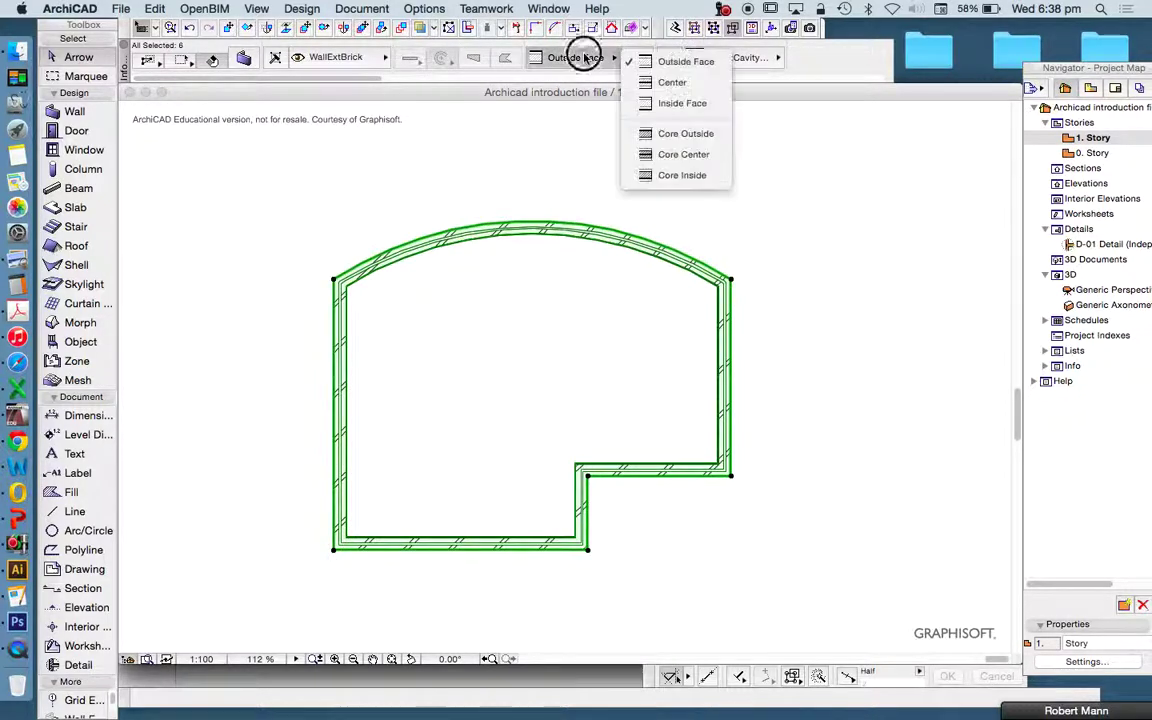
{"action": "left_click", "coordinate": [663, 104]}
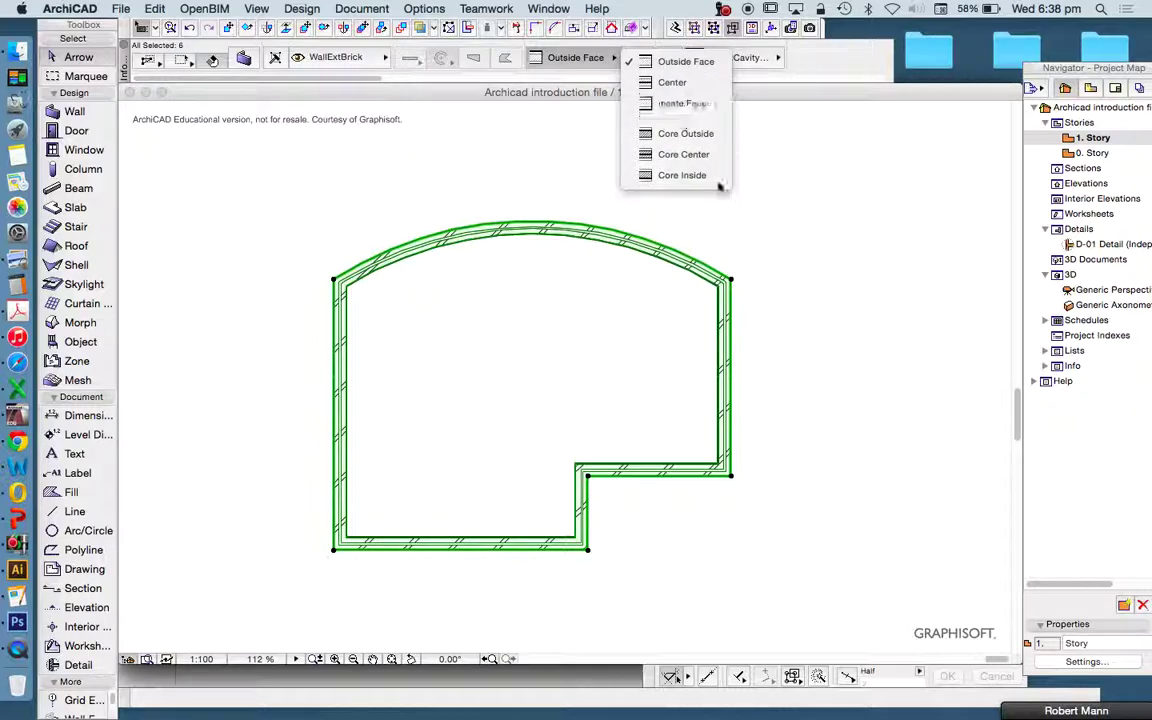
{"action": "left_click", "coordinate": [607, 60]}
{"action": "left_click", "coordinate": [663, 60]}
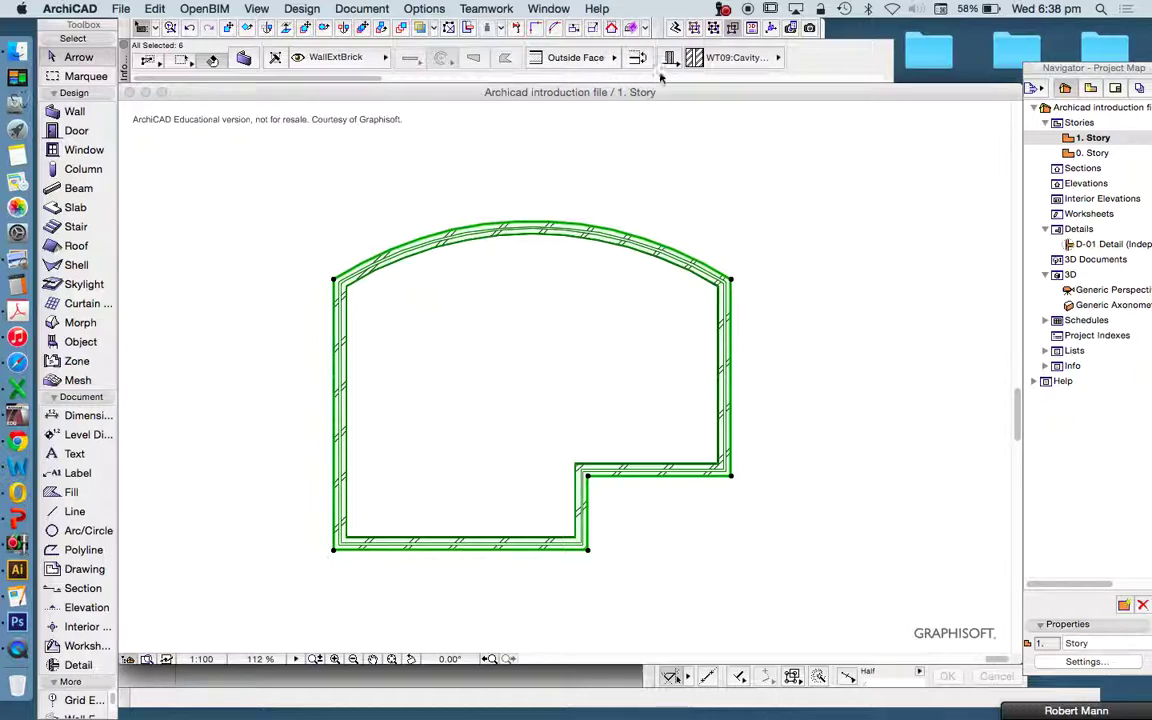
{"action": "left_click", "coordinate": [595, 57]}
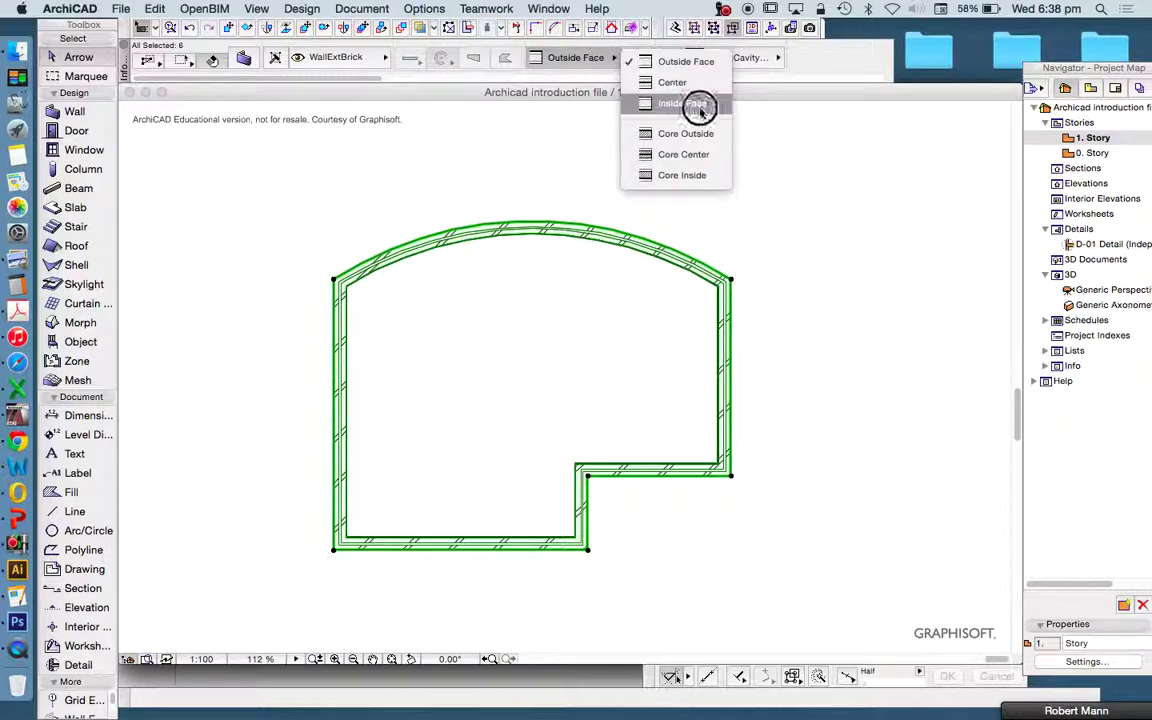
{"action": "left_click", "coordinate": [663, 104]}
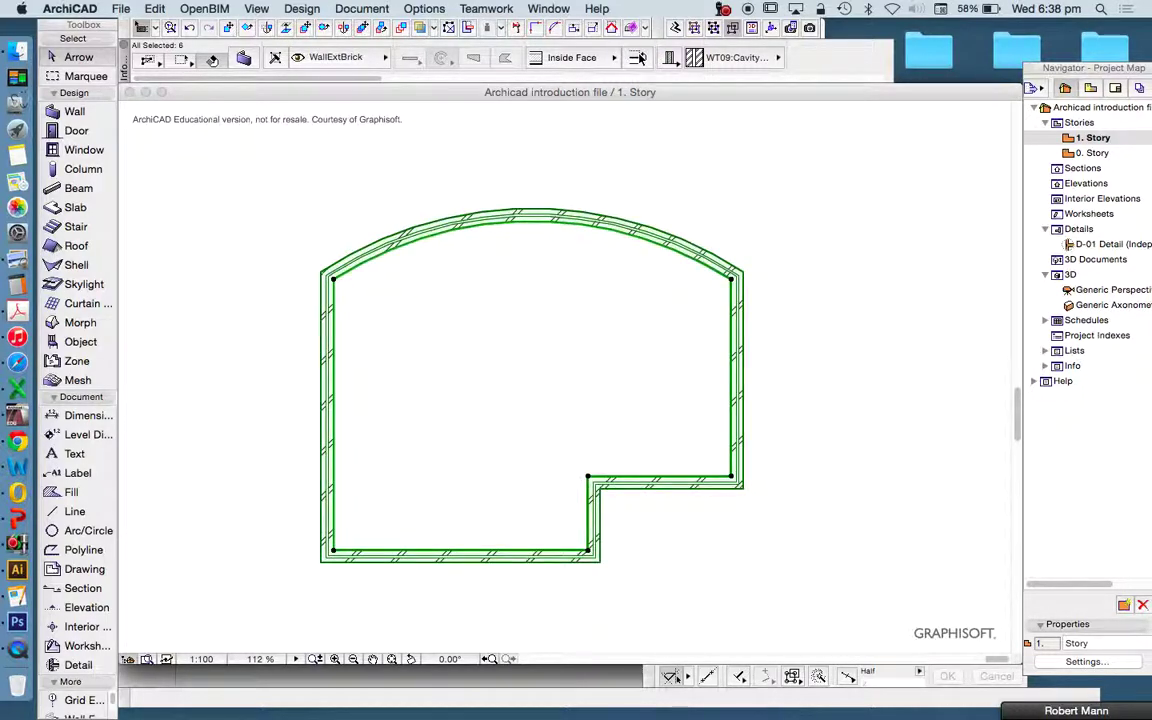
Flip the walls to the other side of their reference line and deselect them.
{"action": "left_click", "coordinate": [637, 57]}
{"action": "left_click", "coordinate": [815, 335]}
{"action": "scroll", "coordinate": [600, 290], "scroll_direction": "down", "scroll_amount": 2}
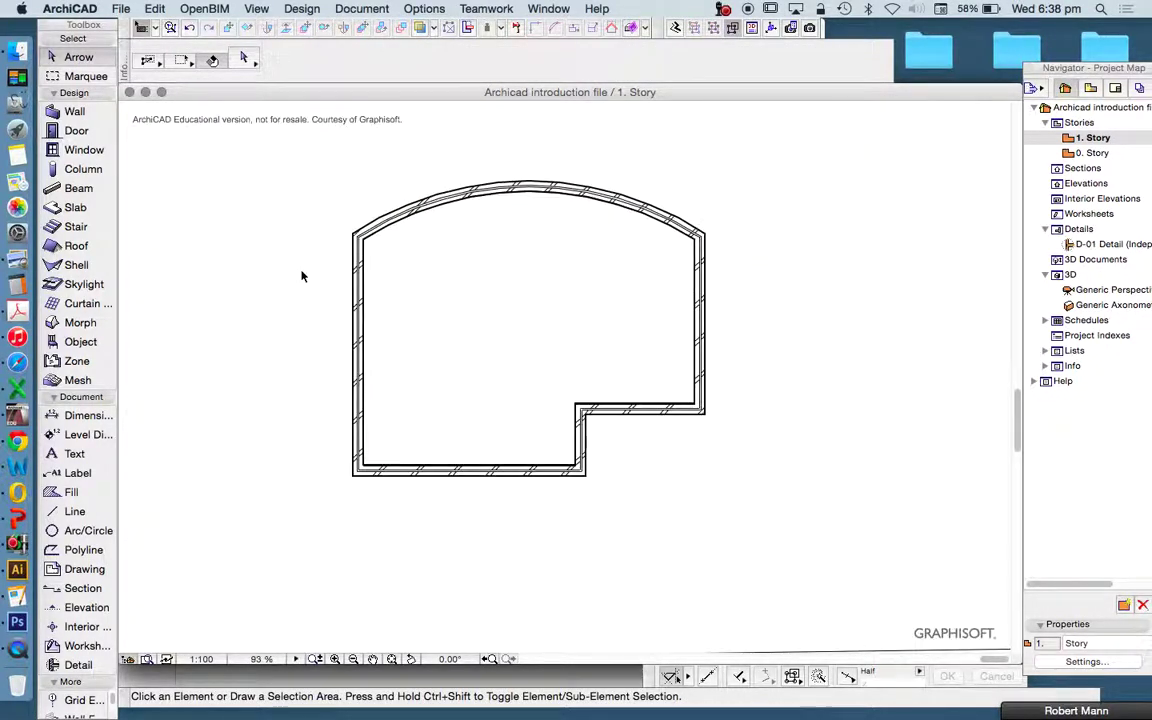
{"action": "left_click", "coordinate": [80, 207]}
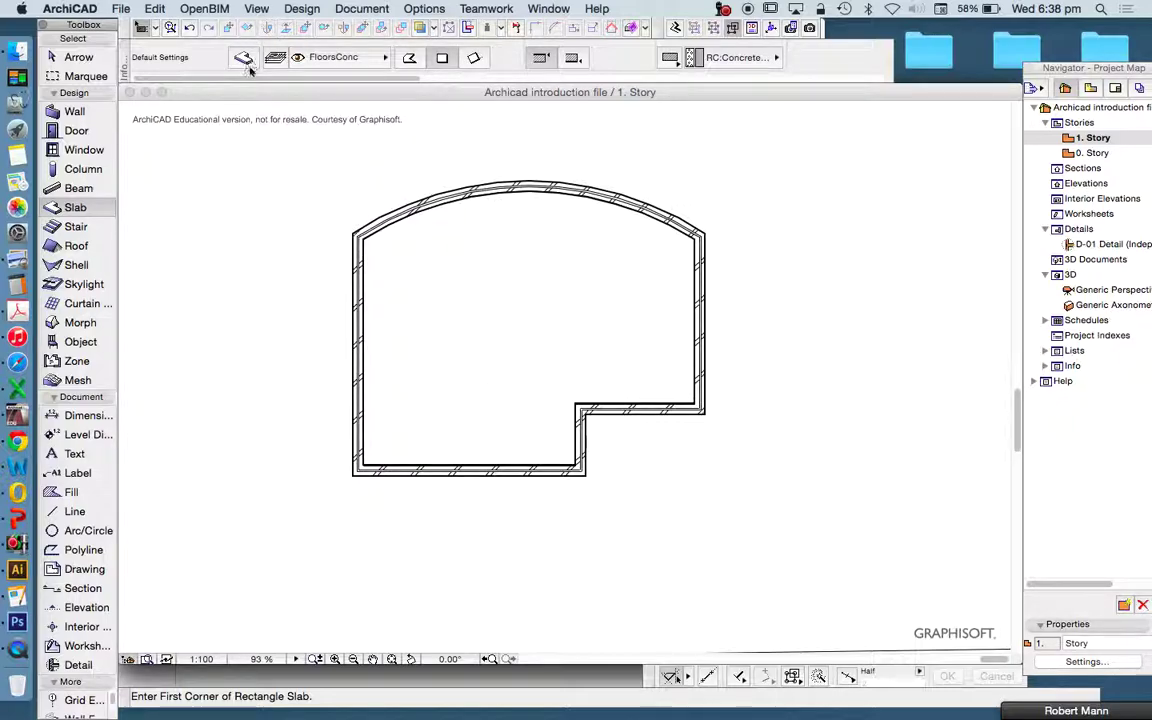
Create a concrete slab filling the wall outline with a magic-wand click.
{"action": "left_click", "coordinate": [594, 281]}
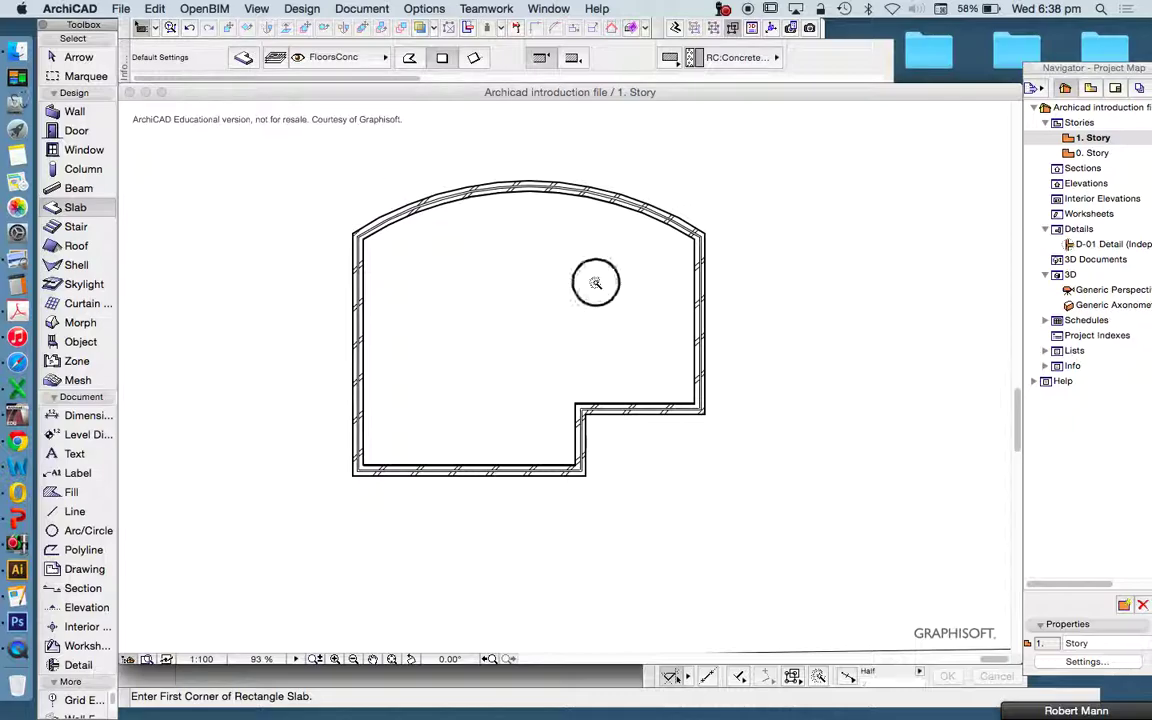
{"action": "scroll", "coordinate": [600, 320], "scroll_direction": "down", "scroll_amount": 3}
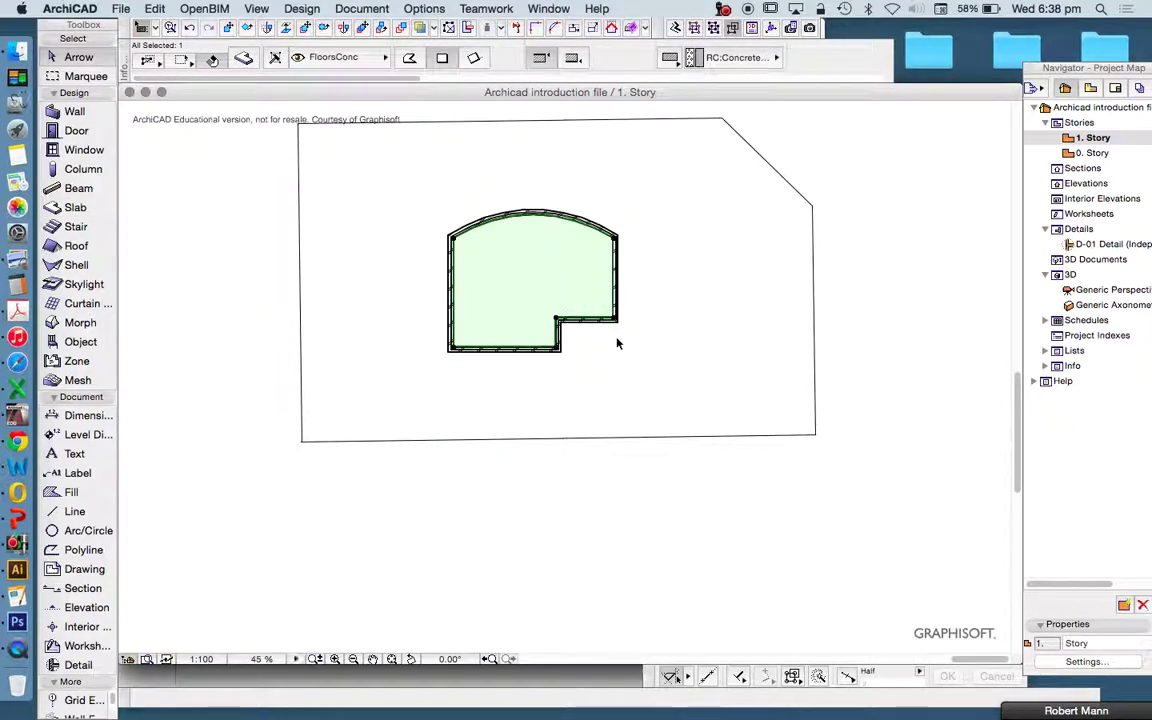
{"action": "scroll", "coordinate": [489, 242], "scroll_direction": "up", "scroll_amount": 3}
{"action": "scroll", "coordinate": [420, 272], "scroll_direction": "up", "scroll_amount": 3}
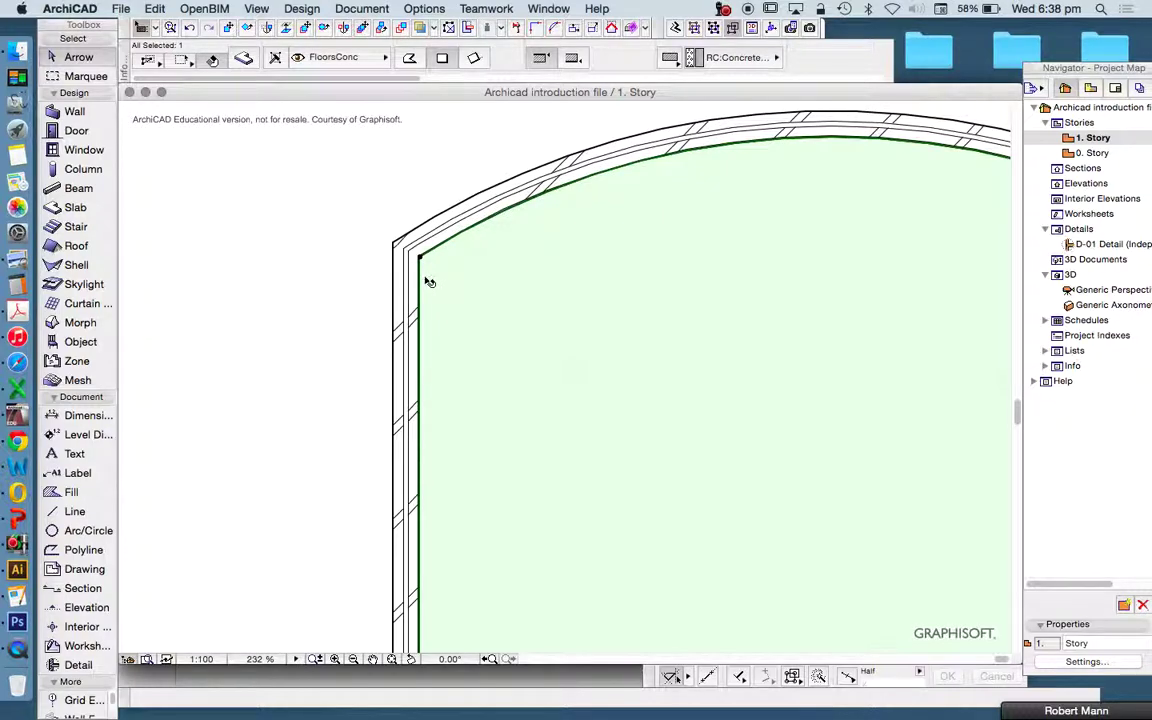
Offset the slab's left edge to a new position, then deselect the slab.
{"action": "left_click", "coordinate": [421, 281]}
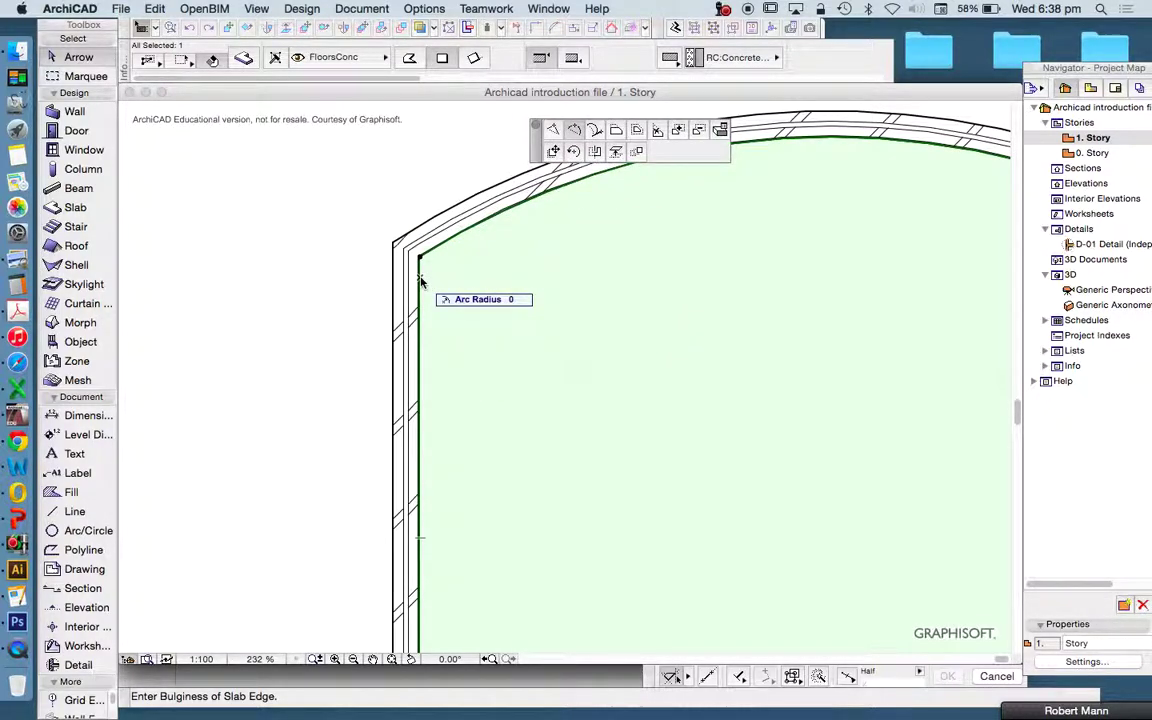
{"action": "left_click", "coordinate": [637, 131]}
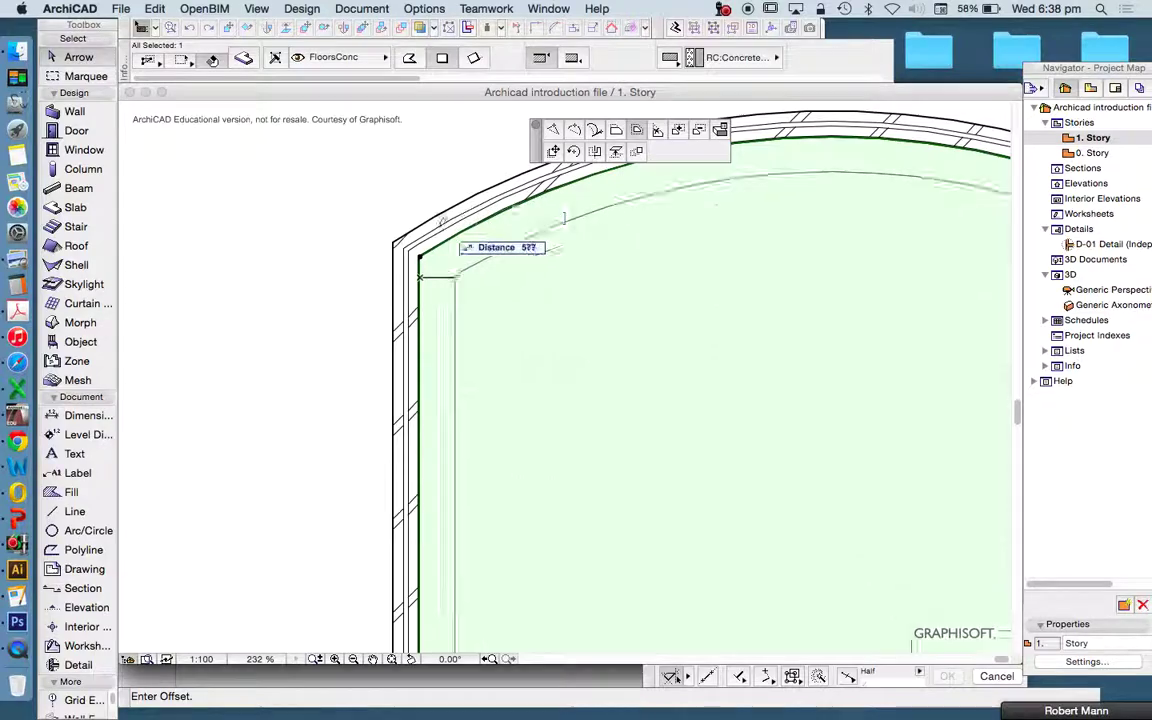
{"action": "scroll", "coordinate": [334, 236], "scroll_direction": "down", "scroll_amount": 5}
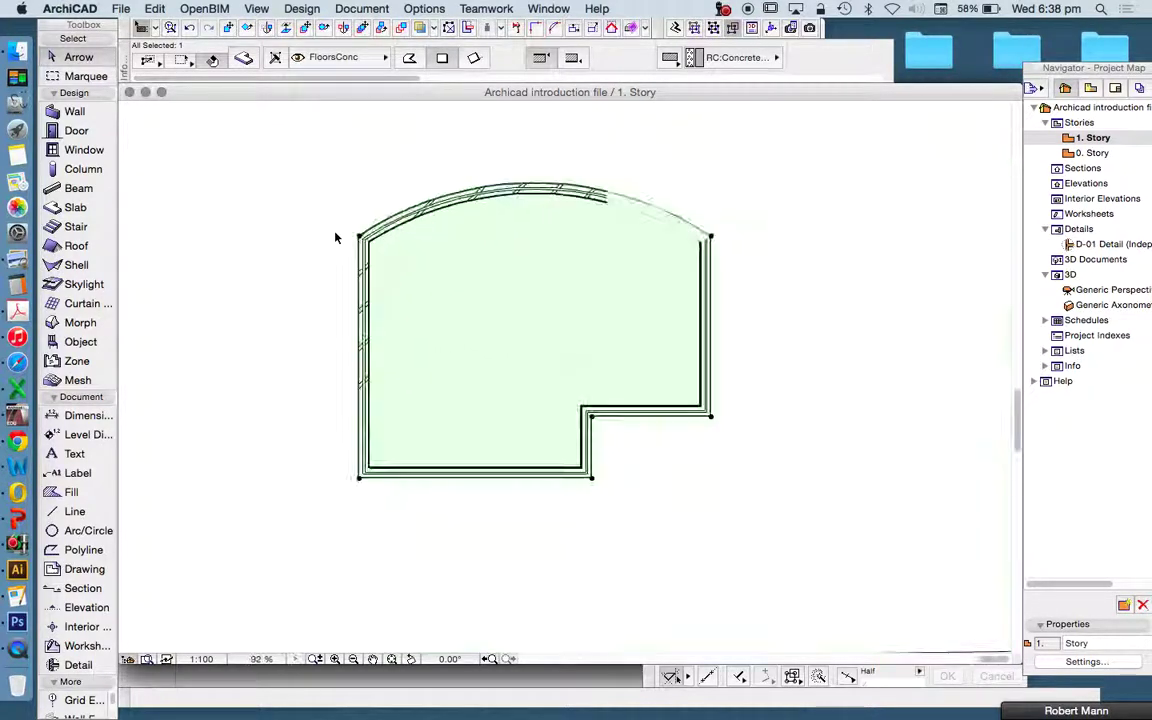
{"action": "left_click", "coordinate": [334, 236]}
{"action": "left_click", "coordinate": [146, 220]}
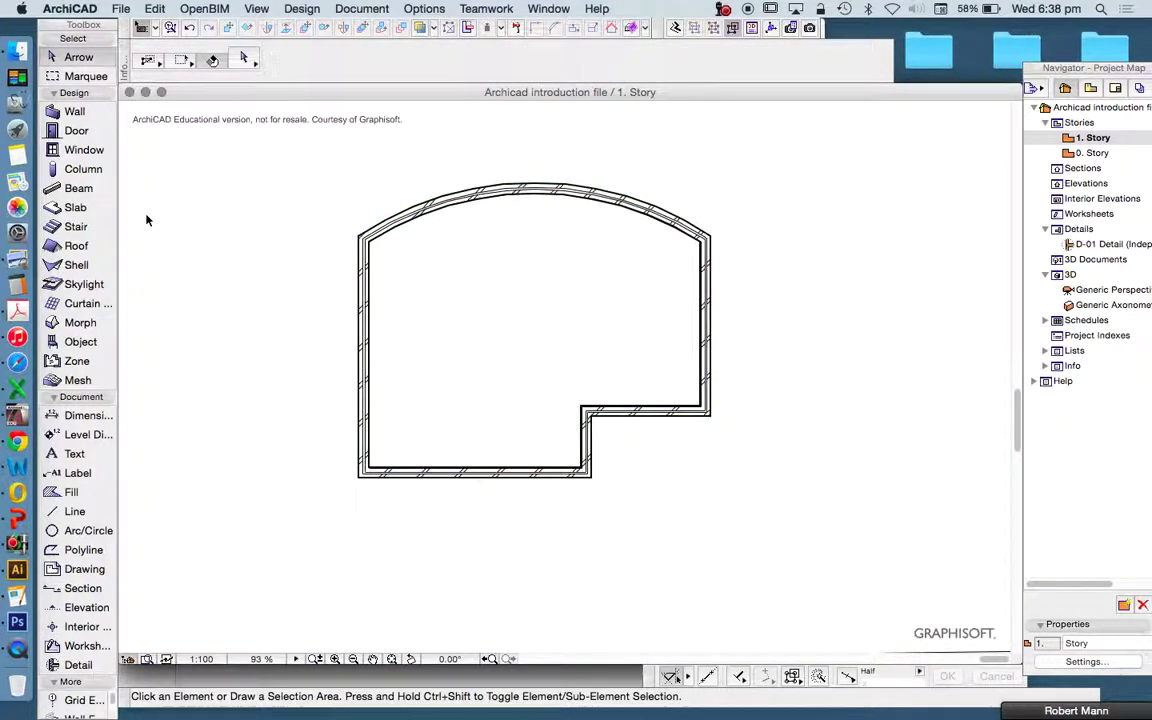
{"action": "left_click", "coordinate": [76, 131]}
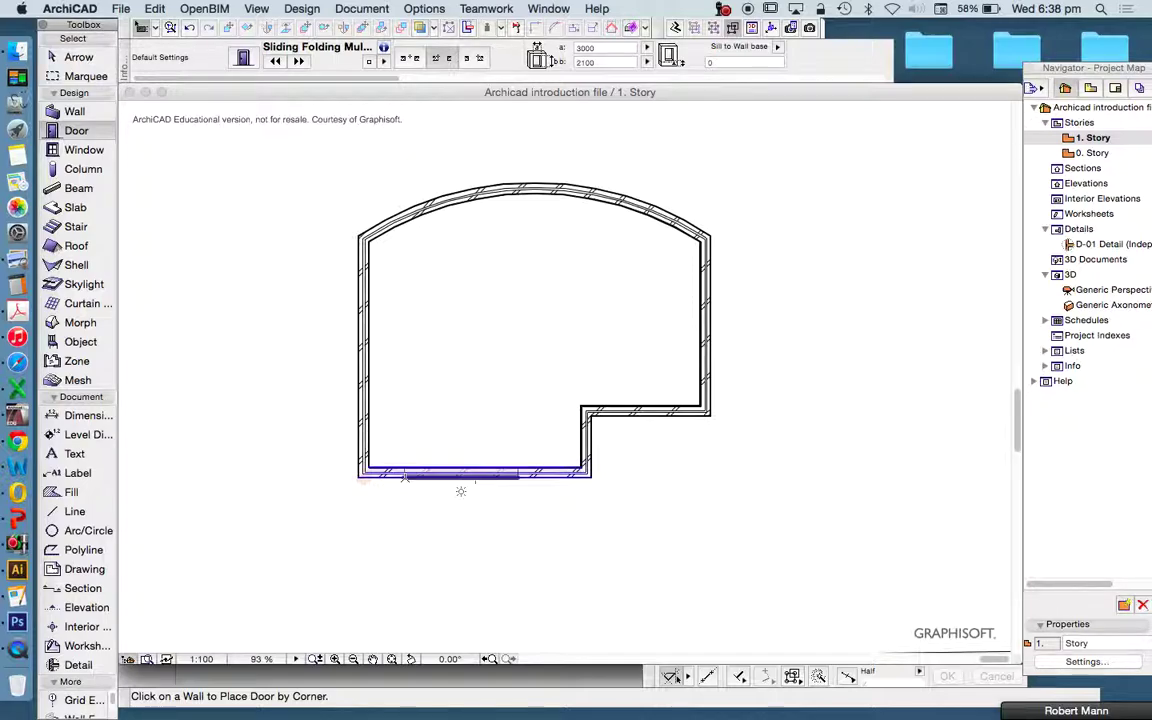
Place a folding door in the bottom wall and a 900 × 1500 window in the left wall.
{"action": "left_click", "coordinate": [471, 489]}
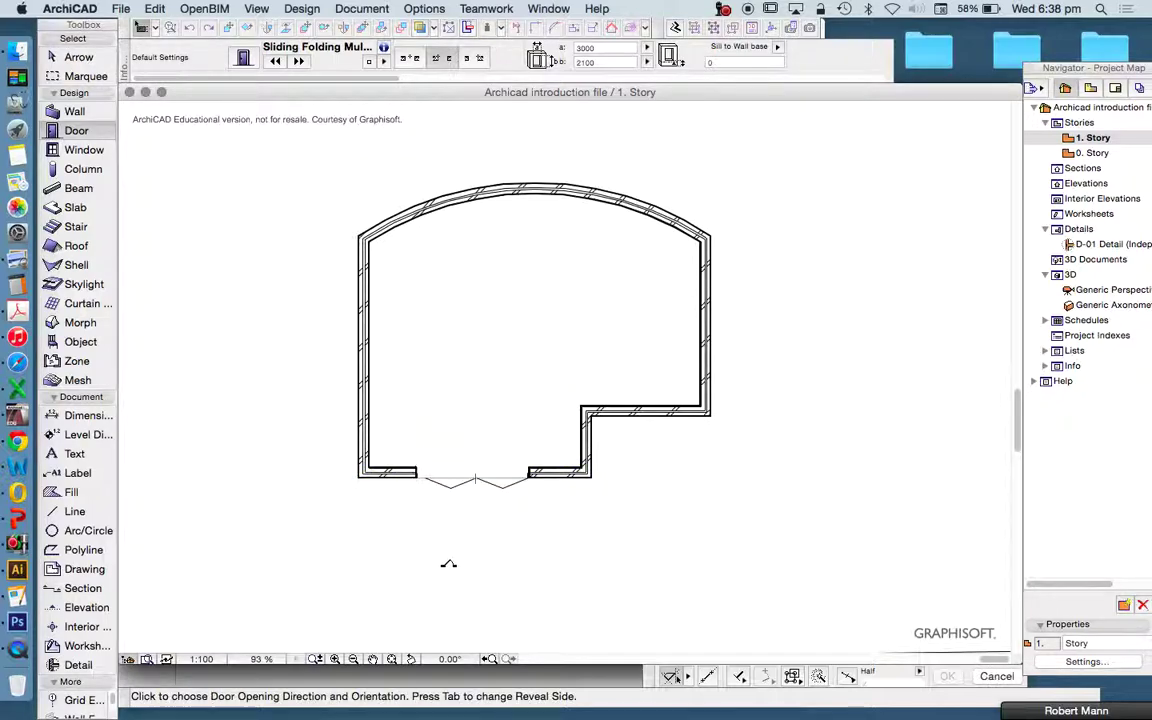
{"action": "left_click", "coordinate": [448, 563]}
{"action": "left_click", "coordinate": [84, 149]}
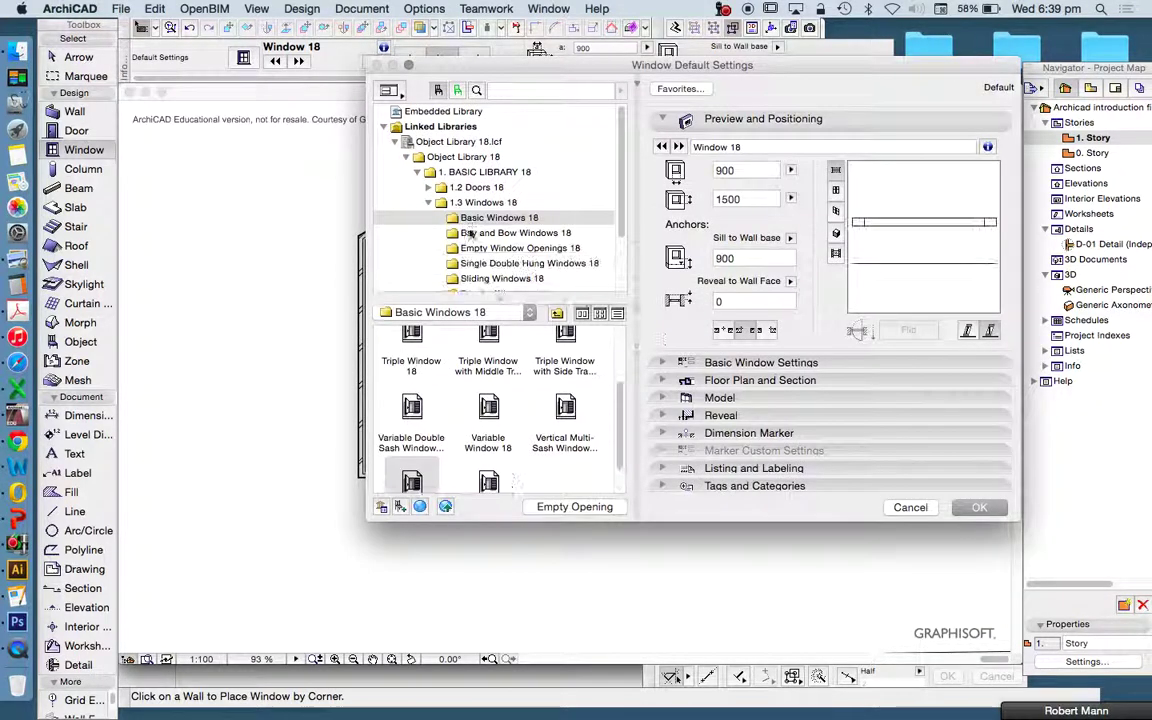
{"action": "left_click", "coordinate": [243, 57]}
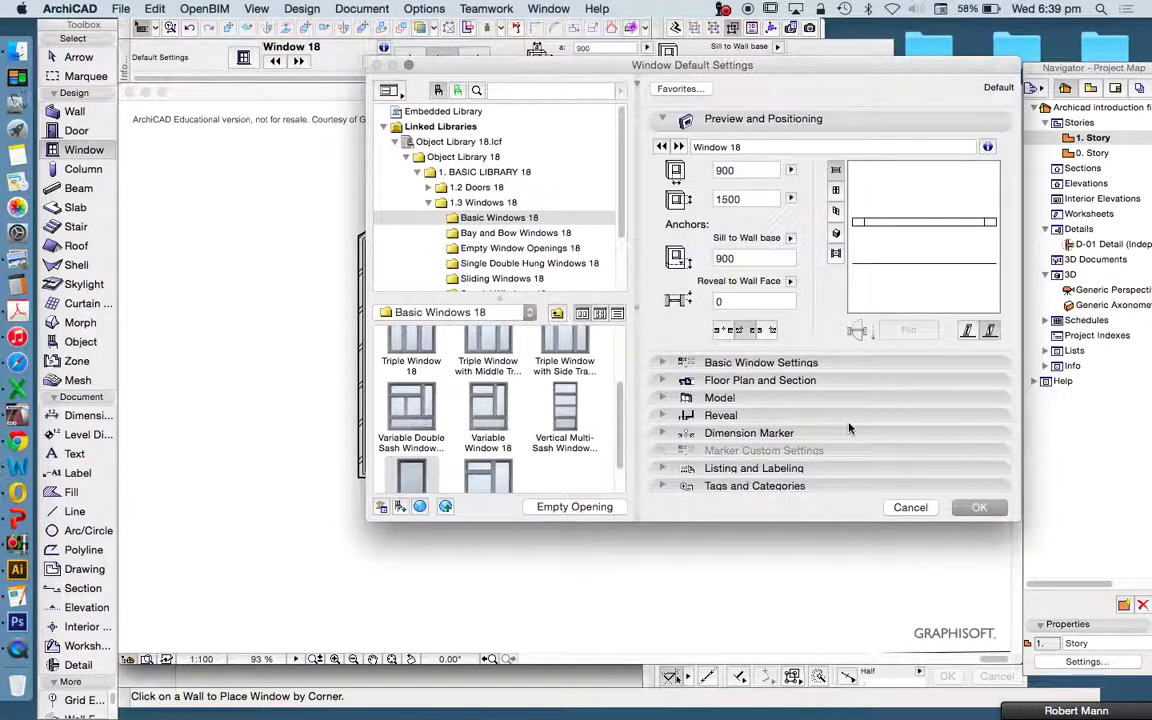
{"action": "left_click", "coordinate": [976, 507]}
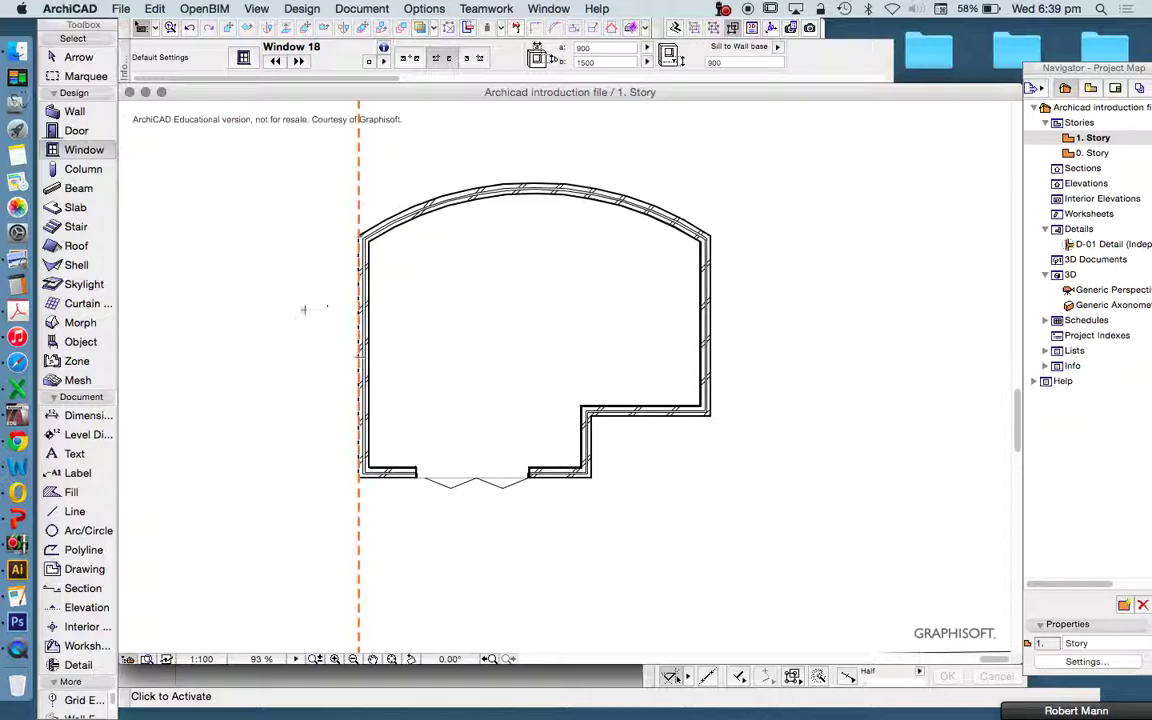
{"action": "left_click", "coordinate": [360, 300]}
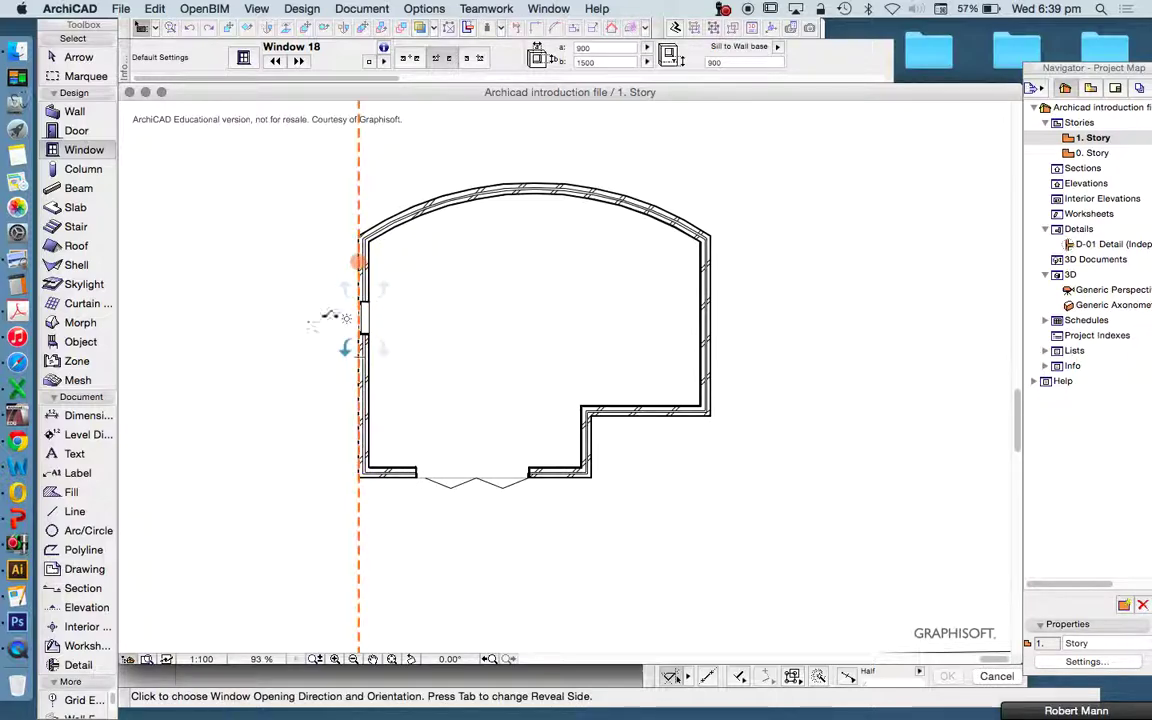
{"action": "left_click", "coordinate": [296, 319]}
Drag the window up toward the top of the left wall.
{"action": "scroll", "coordinate": [453, 365], "scroll_direction": "up", "scroll_amount": 3}
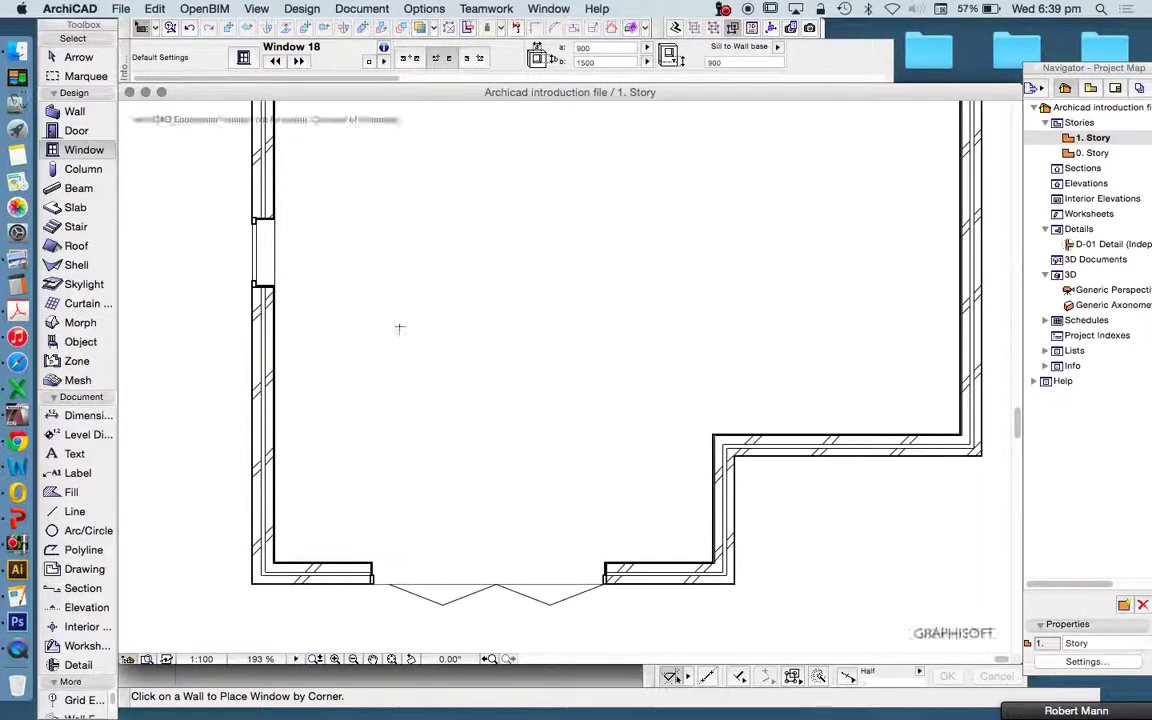
{"action": "scroll", "coordinate": [567, 340], "scroll_direction": "down", "scroll_amount": 1}
{"action": "key", "text": "Escape"}
{"action": "left_click_drag", "start_coordinate": [293, 296], "coordinate": [250, 199]}
Drag-multiple-copy the window into evenly spaced copies down the left wall.
{"action": "right_click", "coordinate": [247, 199]}
{"action": "mouse_move", "coordinate": [398, 340]}
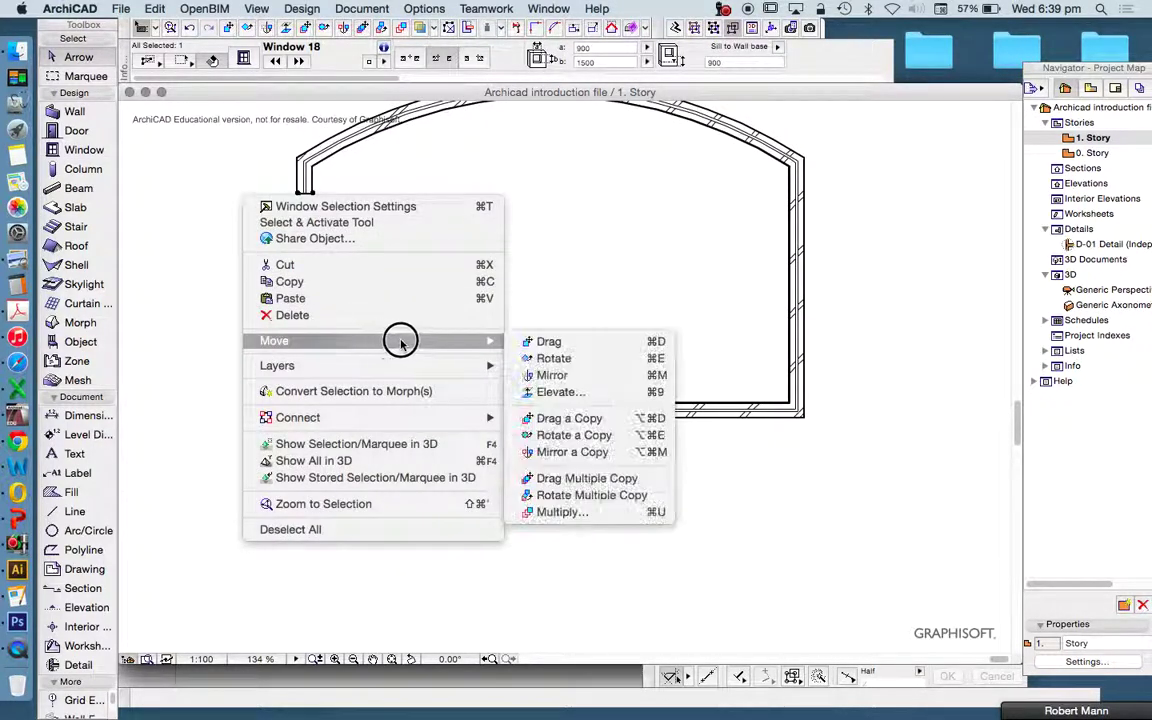
{"action": "left_click", "coordinate": [592, 478]}
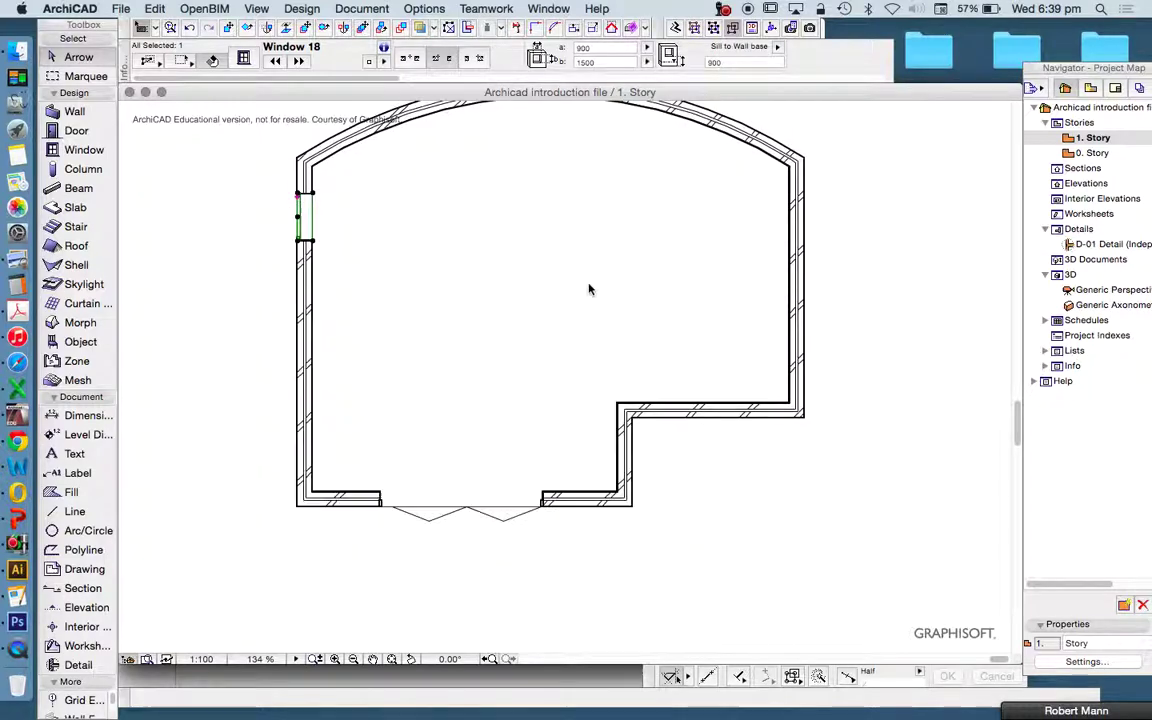
{"action": "left_click", "coordinate": [333, 220]}
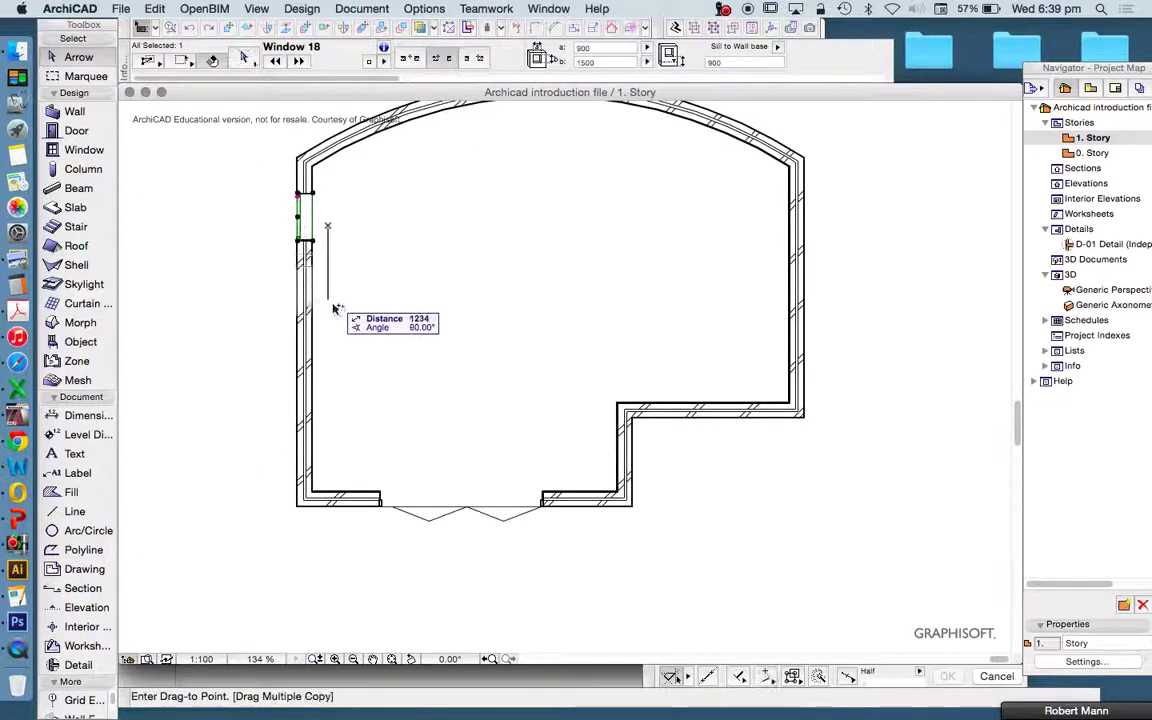
{"action": "left_click", "coordinate": [337, 411]}
{"action": "left_click", "coordinate": [479, 306]}
{"action": "scroll", "coordinate": [500, 340], "scroll_direction": "down", "scroll_amount": 3}
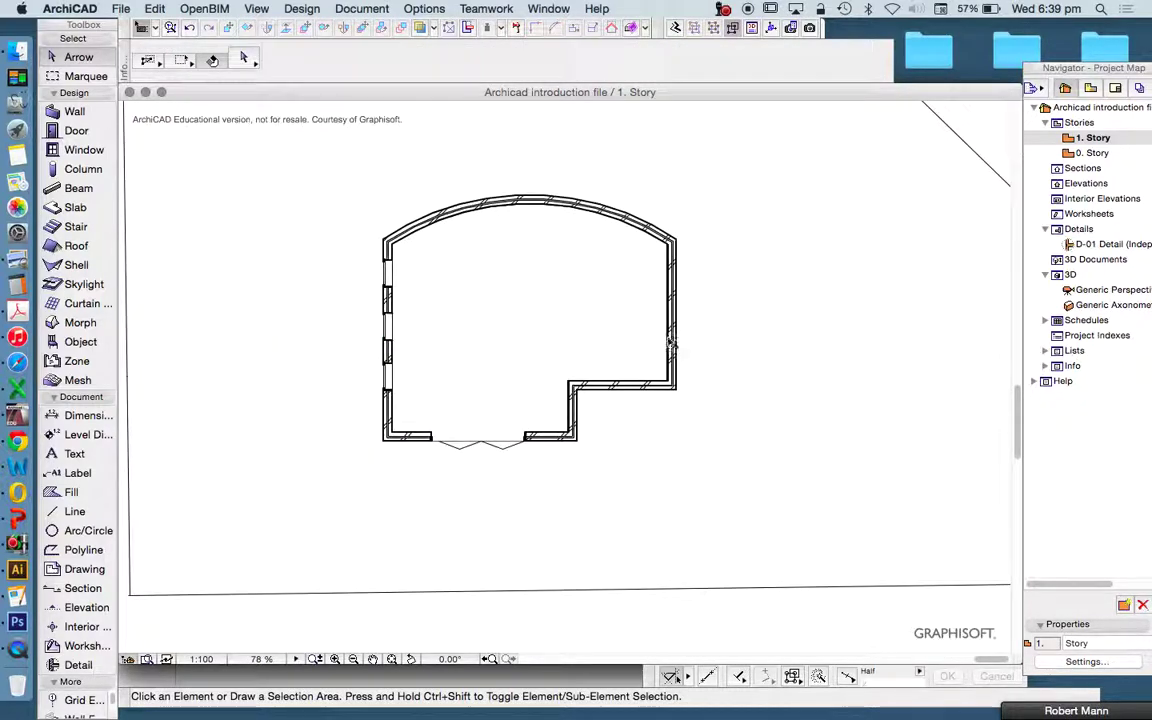
Place a multipanel bifold folding door in the curved top wall, opening outward.
{"action": "left_click", "coordinate": [70, 130]}
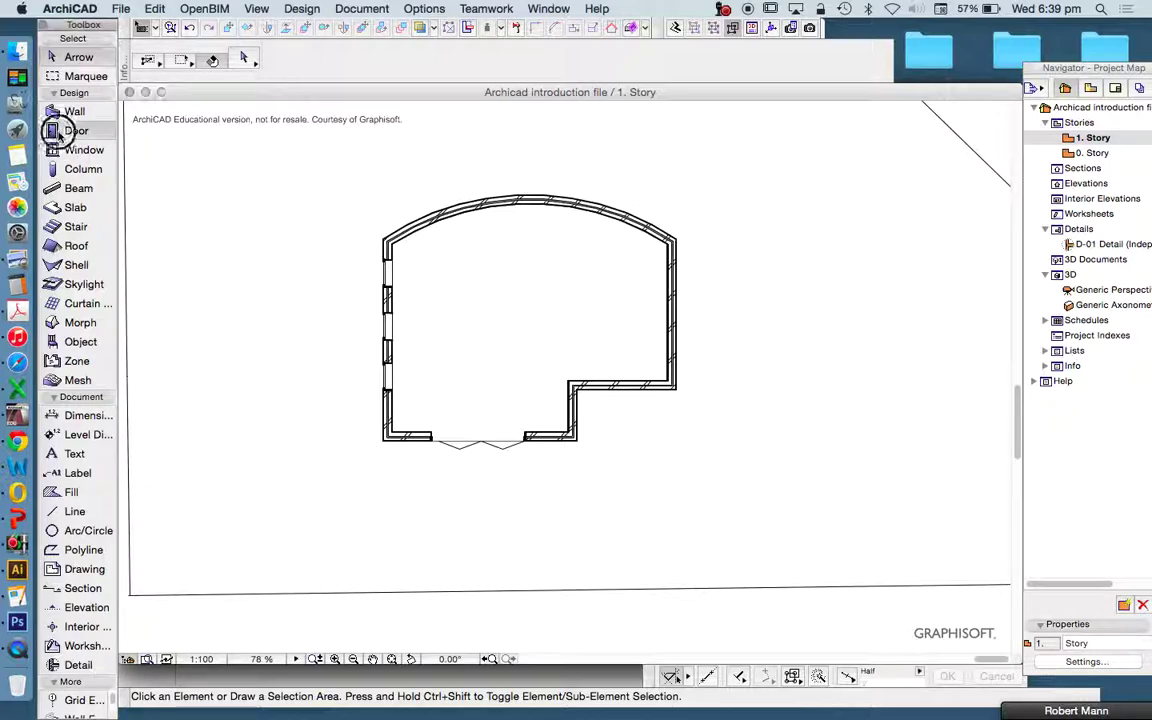
{"action": "left_click", "coordinate": [243, 59]}
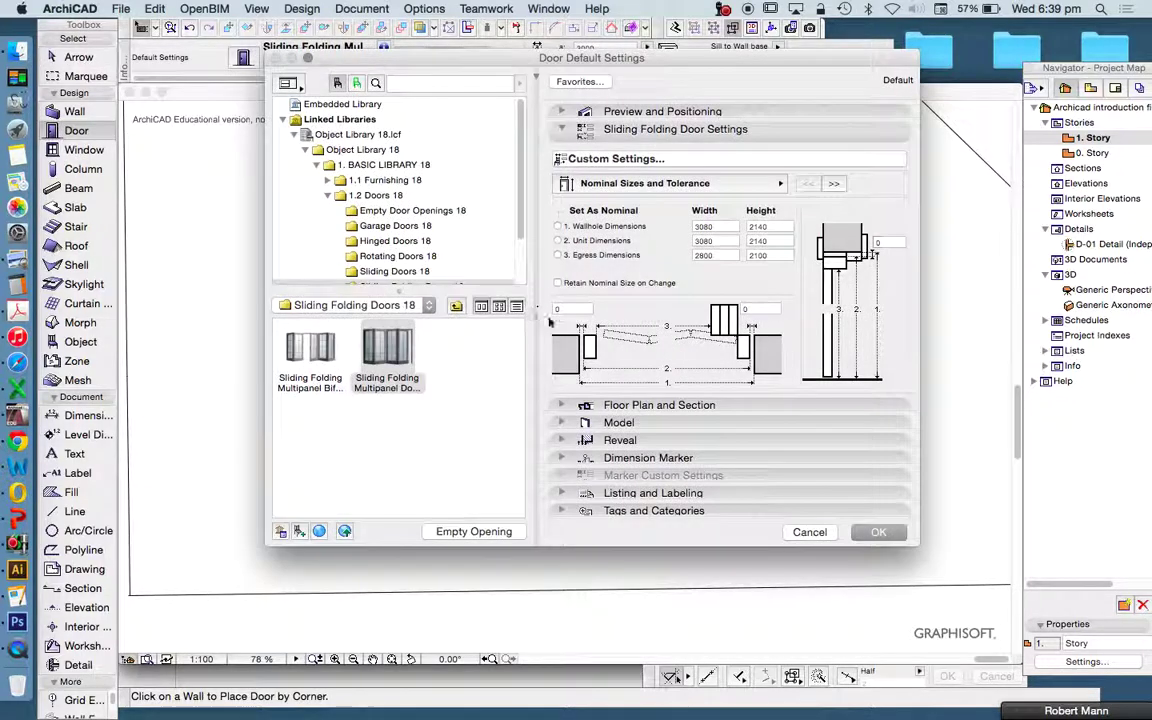
{"action": "left_click", "coordinate": [310, 355]}
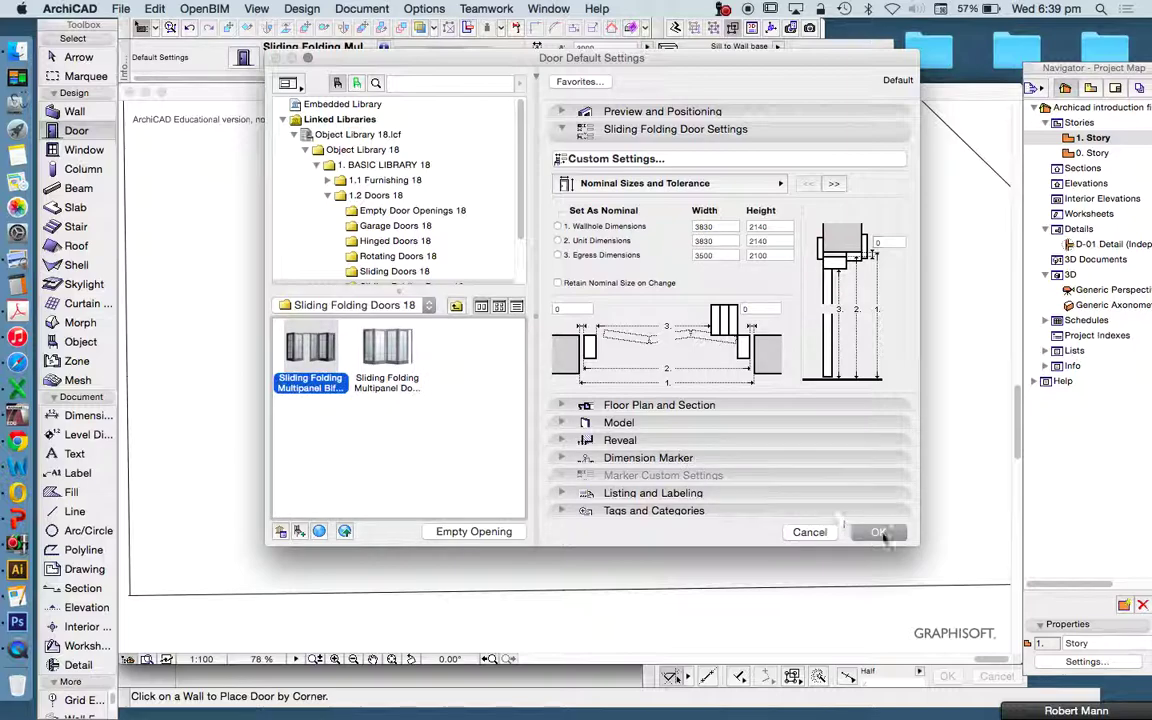
{"action": "left_click", "coordinate": [899, 536]}
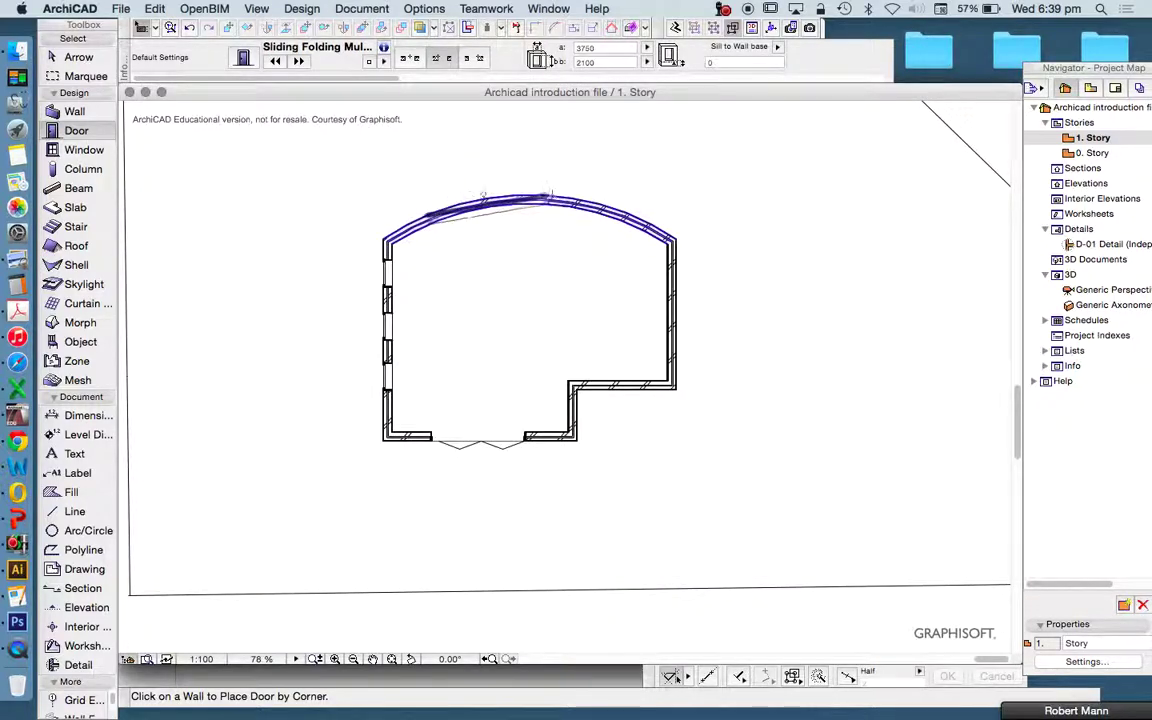
{"action": "left_click", "coordinate": [596, 200]}
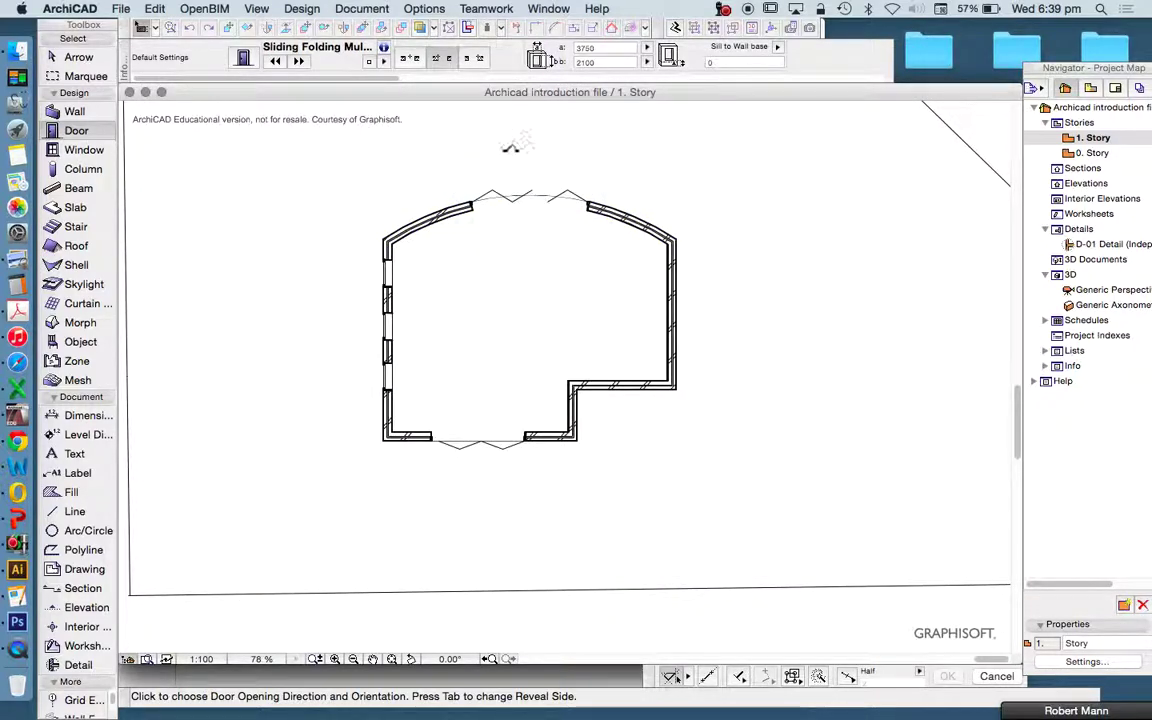
{"action": "left_click", "coordinate": [510, 180]}
{"action": "scroll", "coordinate": [511, 180], "scroll_direction": "up", "scroll_amount": 2}
{"action": "scroll", "coordinate": [515, 183], "scroll_direction": "up", "scroll_amount": 5}
{"action": "key", "text": "Escape"}
Stretch the curved-wall door along the arc to about 7110 wide, ending near the left wall.
{"action": "left_click", "coordinate": [352, 262]}
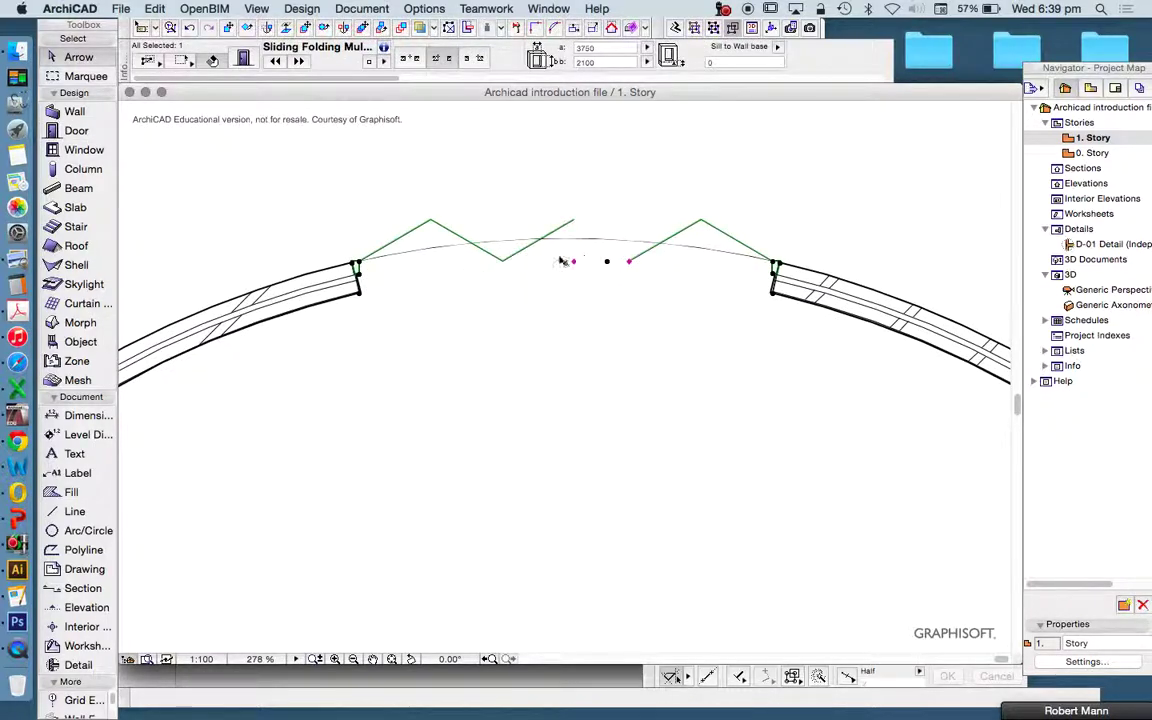
{"action": "scroll", "coordinate": [563, 261], "scroll_direction": "down", "scroll_amount": 3}
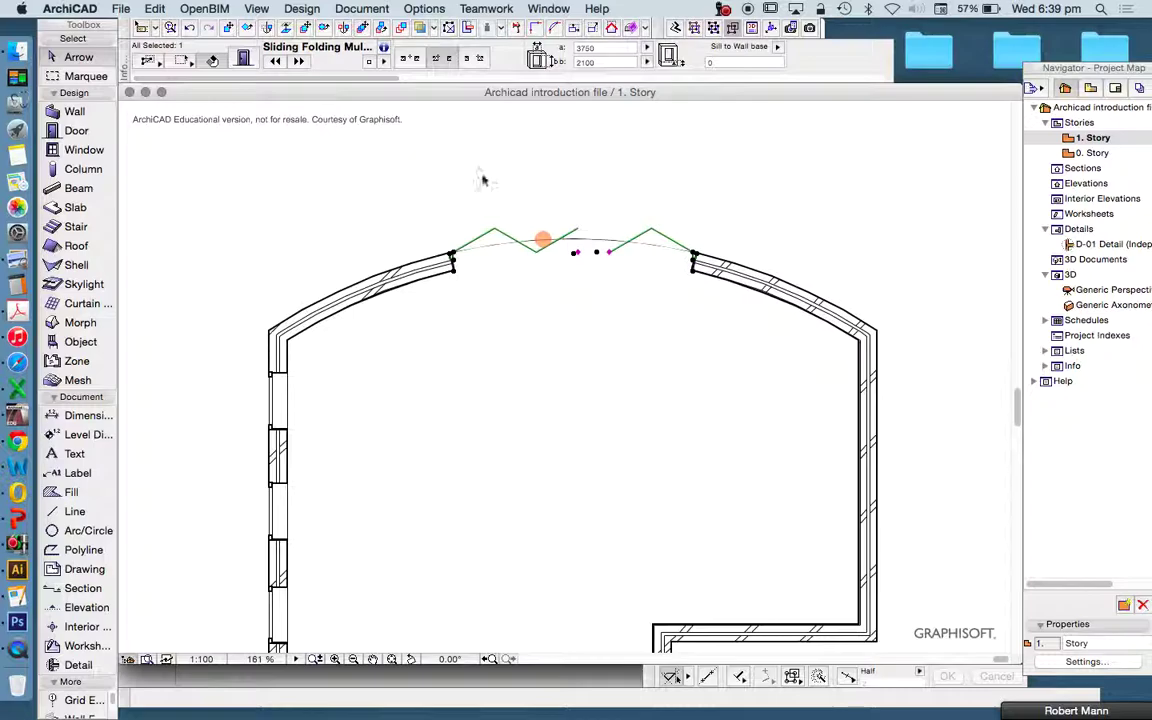
{"action": "scroll", "coordinate": [482, 180], "scroll_direction": "down", "scroll_amount": 3}
{"action": "scroll", "coordinate": [490, 188], "scroll_direction": "up", "scroll_amount": 3}
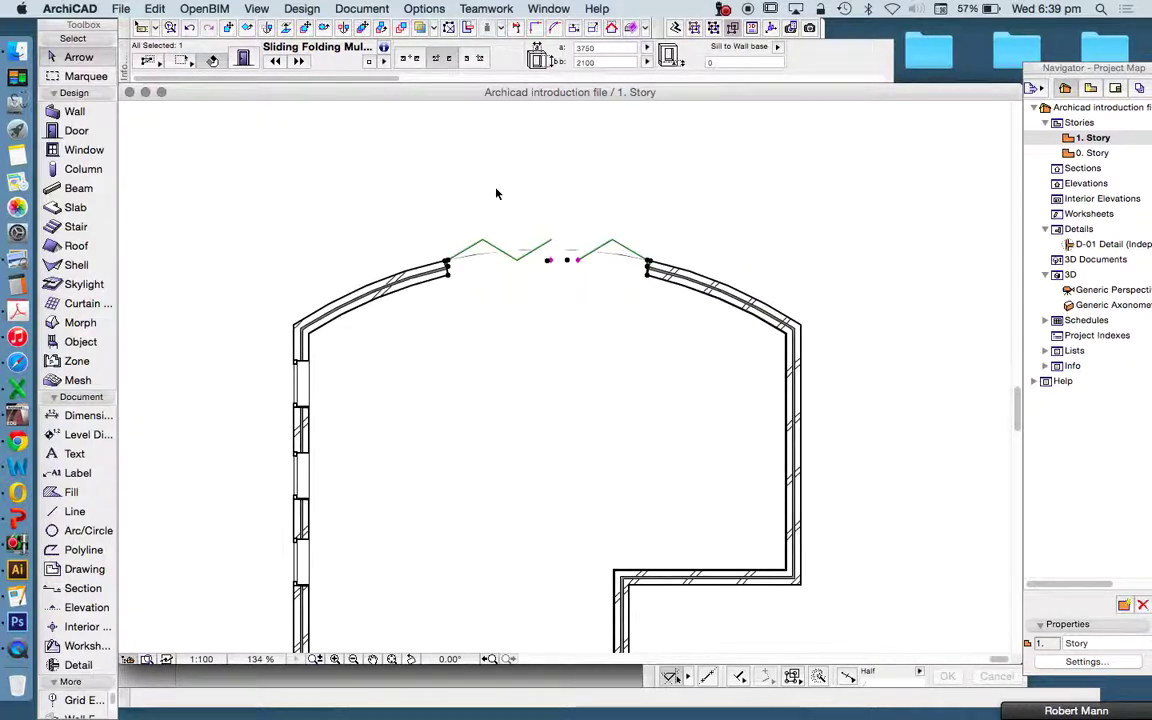
{"action": "left_click", "coordinate": [651, 262]}
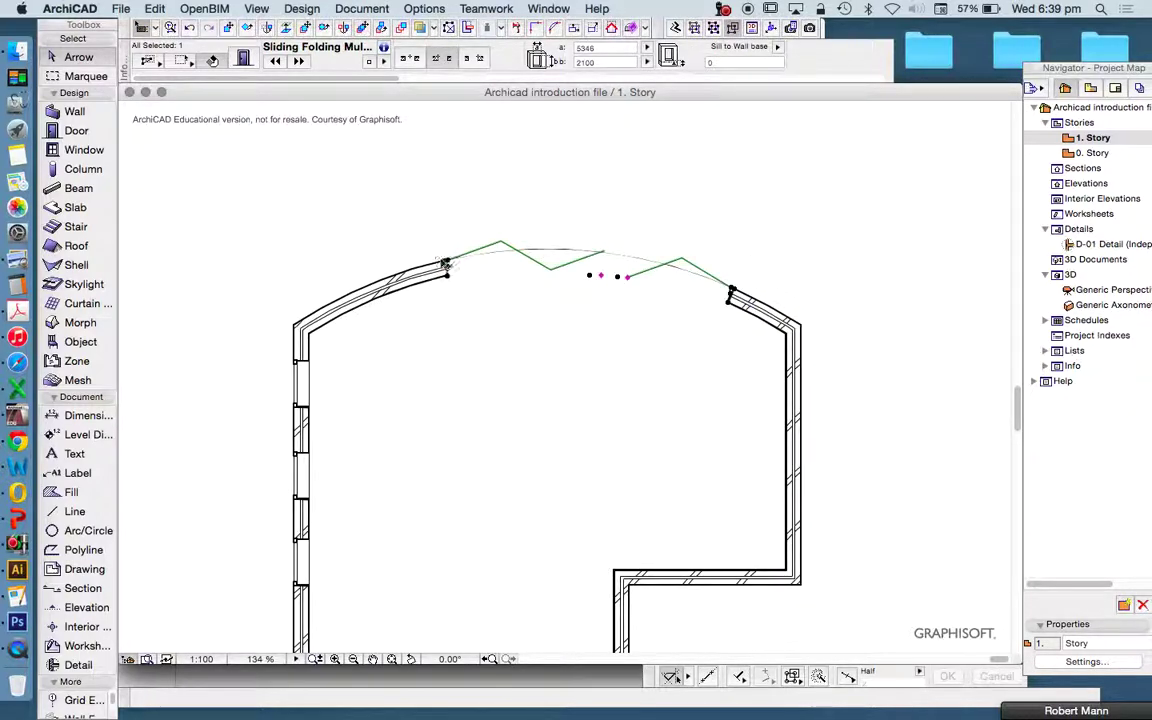
{"action": "left_click", "coordinate": [346, 275]}
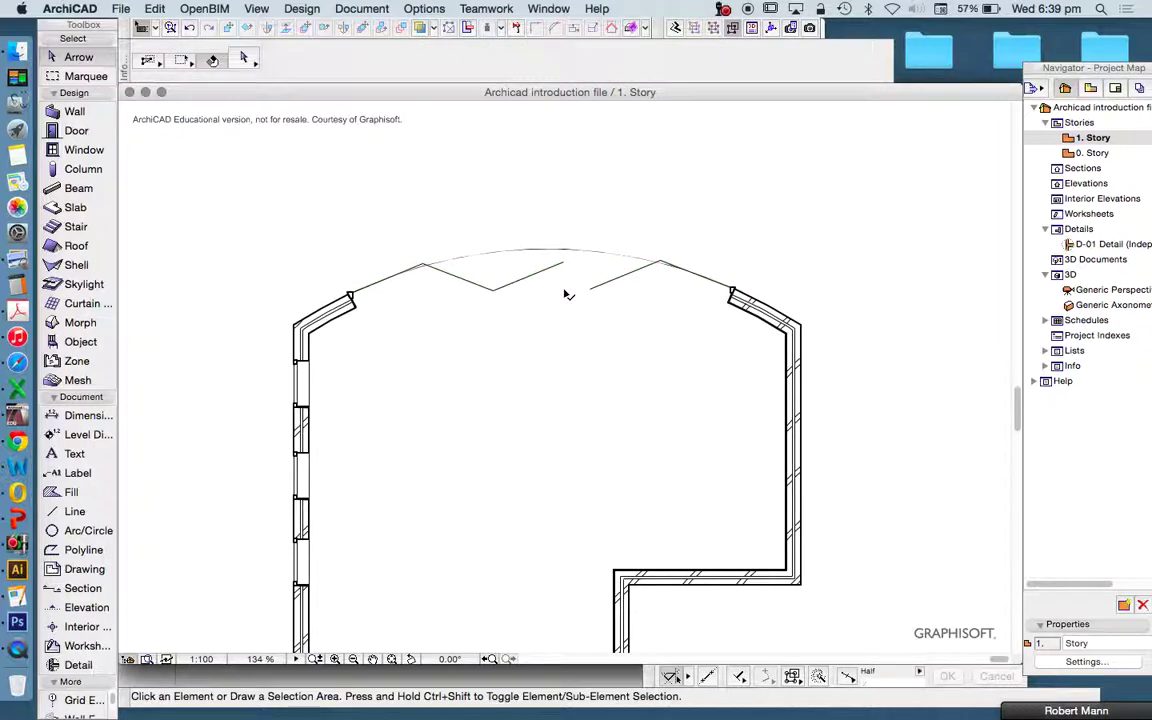
{"action": "scroll", "coordinate": [479, 228], "scroll_direction": "down", "scroll_amount": 5}
{"action": "left_click", "coordinate": [479, 228]}
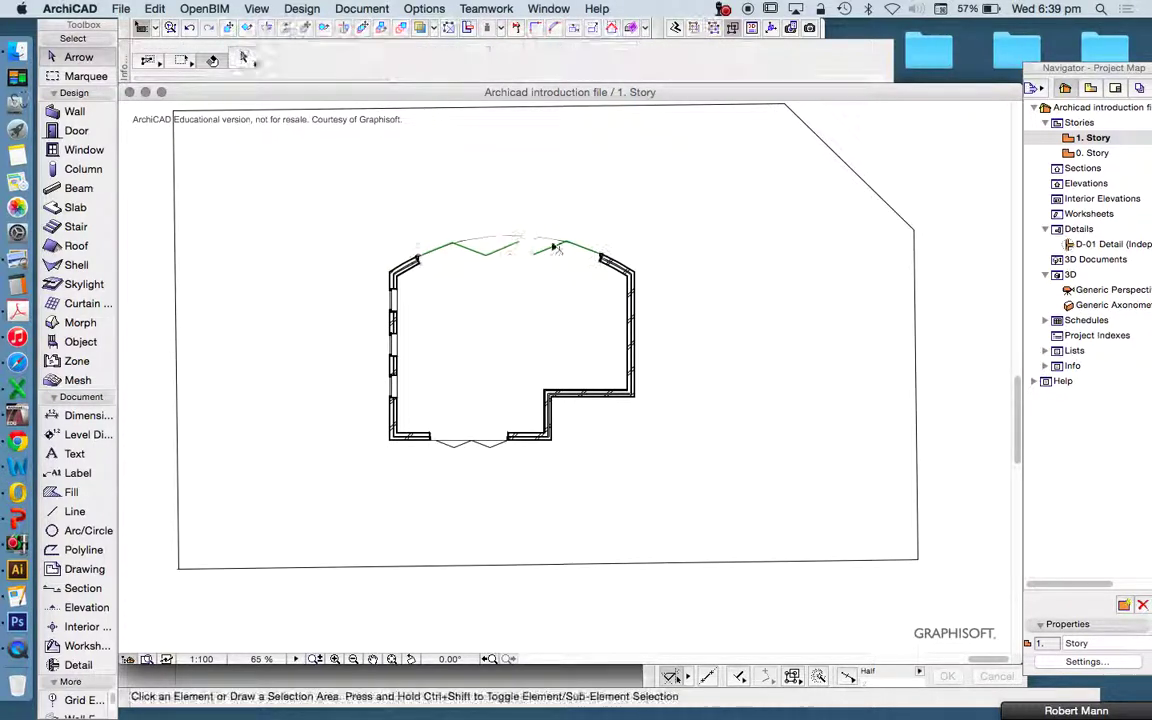
{"action": "left_click_drag", "start_coordinate": [318, 195], "coordinate": [308, 299]}
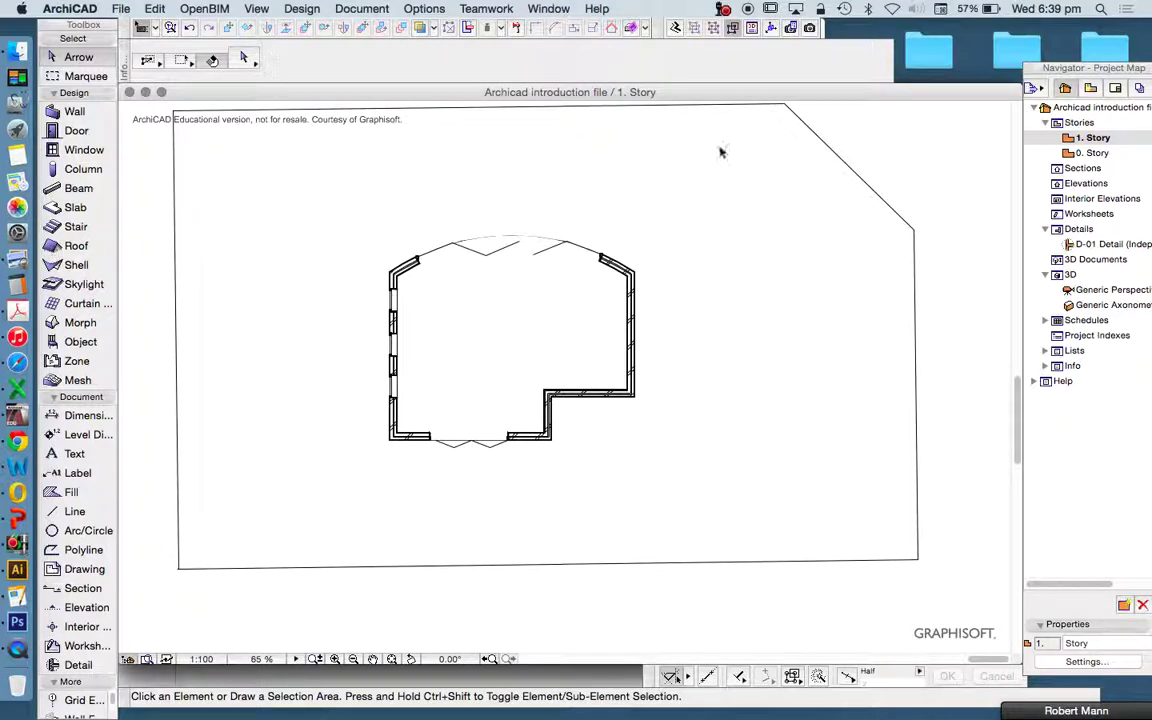
Create a new 2. Story above 1. Story from the Navigator.
{"action": "right_click", "coordinate": [1058, 145]}
{"action": "left_click", "coordinate": [990, 224]}
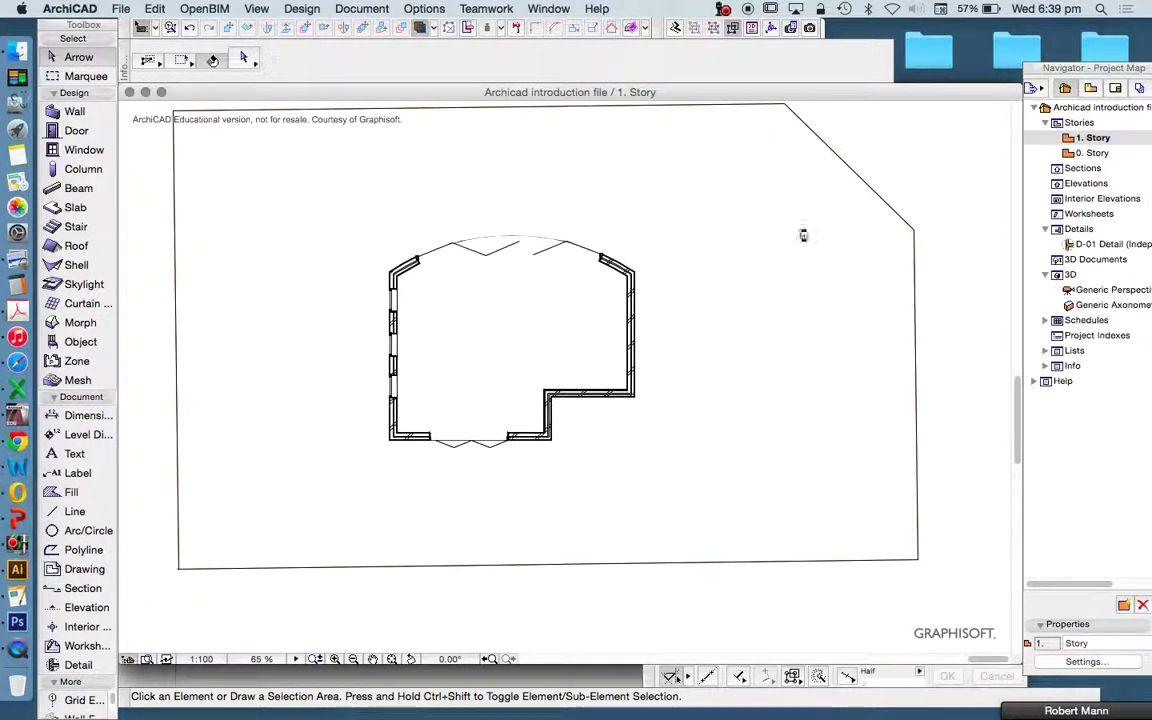
{"action": "right_click", "coordinate": [1083, 137]}
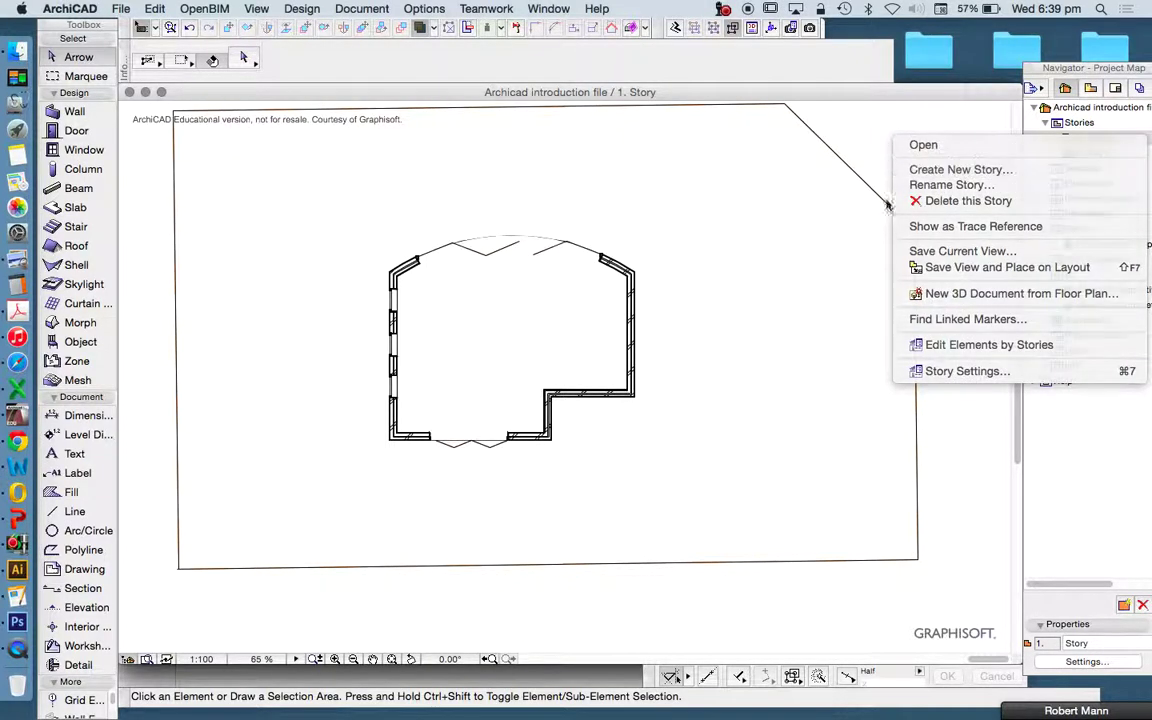
{"action": "left_click", "coordinate": [900, 165]}
{"action": "left_click", "coordinate": [658, 349]}
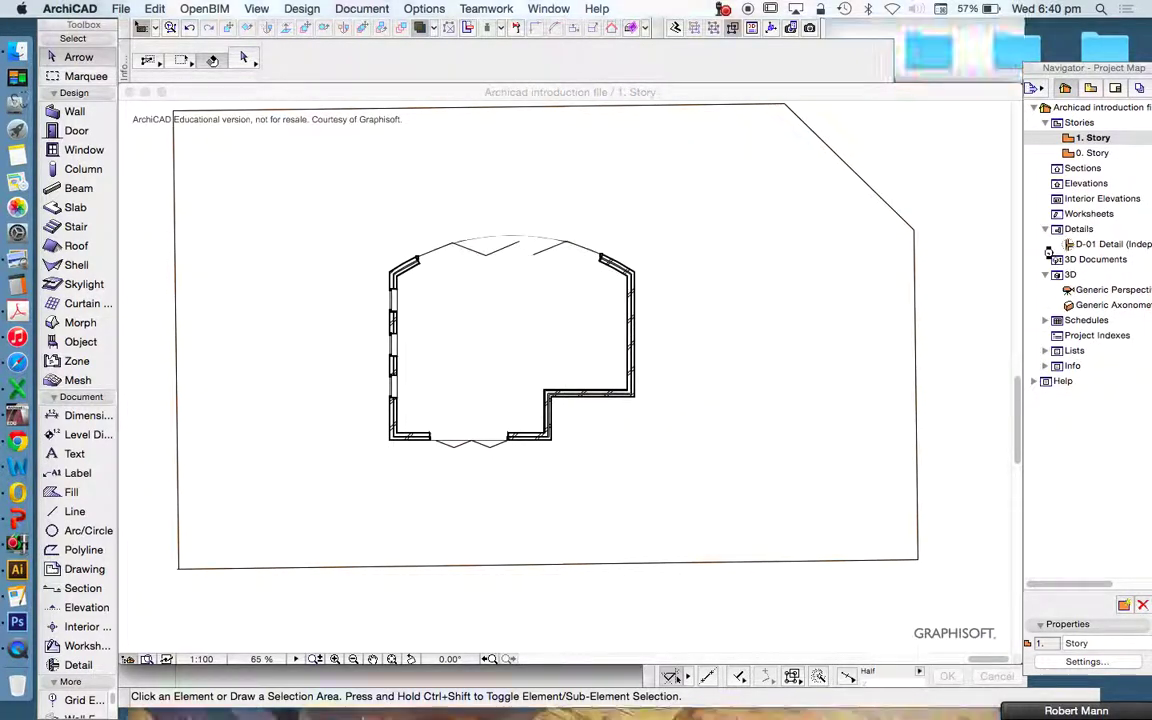
Set the roof pitch to 20° and auto-generate a hipped roof following the walls.
{"action": "left_click", "coordinate": [72, 246]}
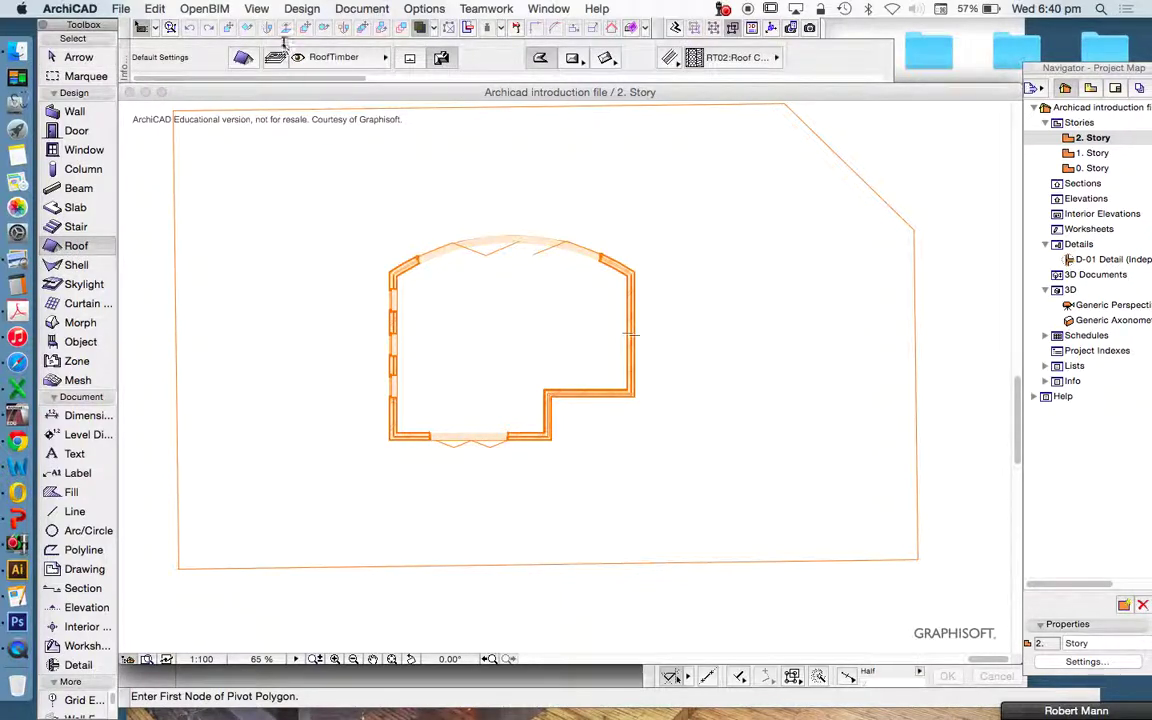
{"action": "left_click", "coordinate": [243, 57]}
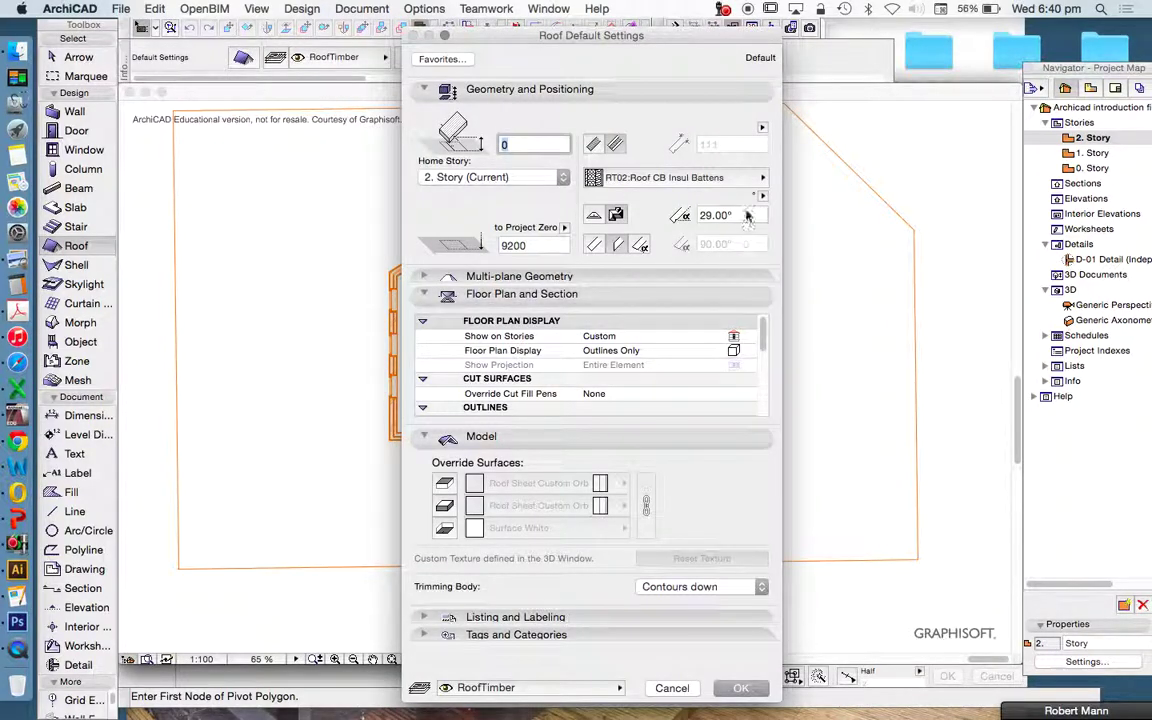
{"action": "left_click", "coordinate": [748, 215]}
{"action": "type", "text": "20"}
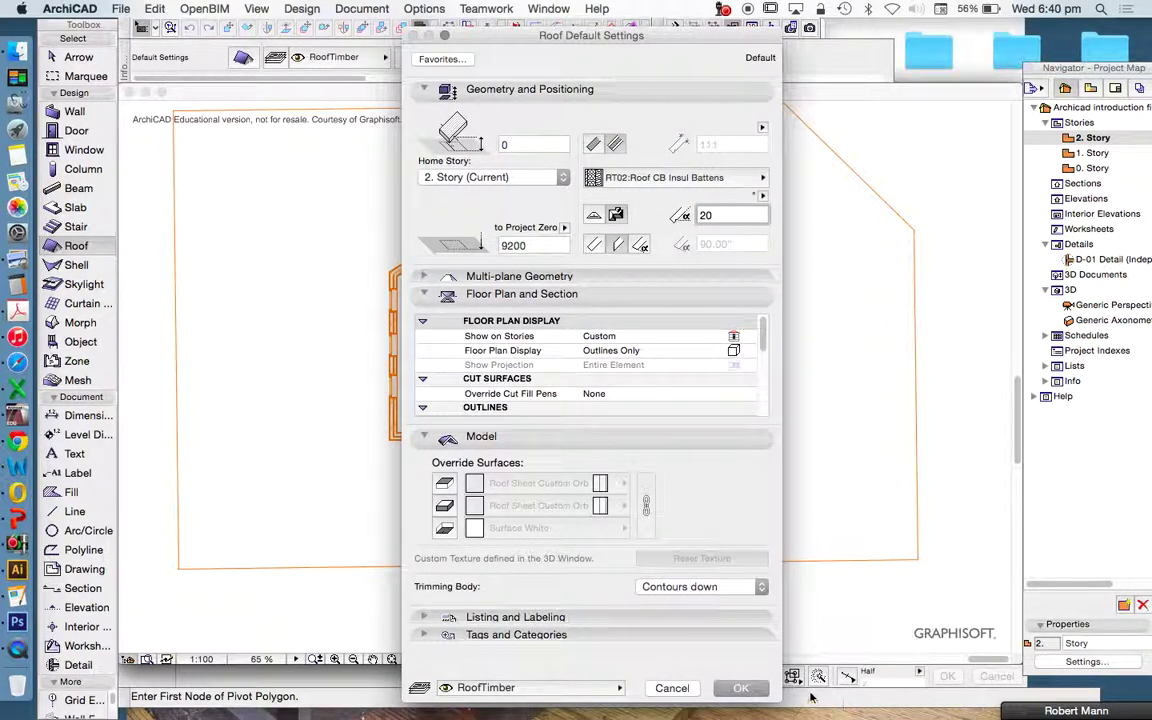
{"action": "left_click", "coordinate": [740, 688]}
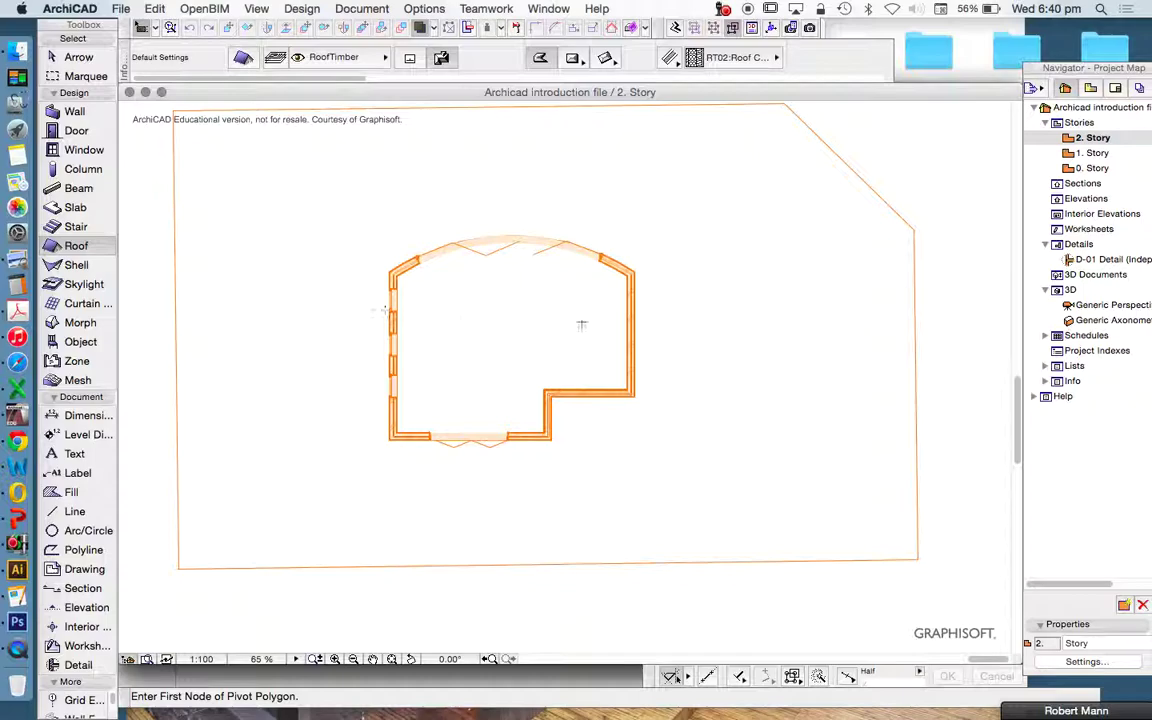
{"action": "left_click", "coordinate": [637, 323]}
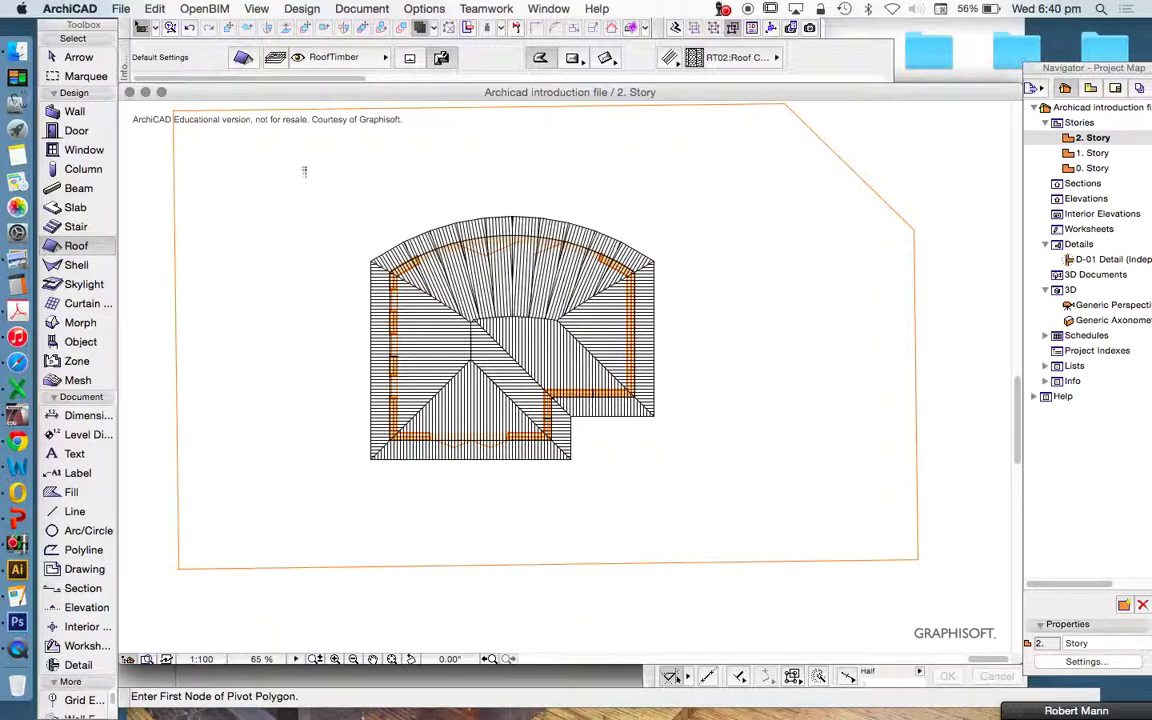
{"action": "left_click", "coordinate": [80, 57]}
Show the whole roofed house in 3D, orbit it, then open 0. Story and 1. Story plans.
{"action": "right_click", "coordinate": [835, 297]}
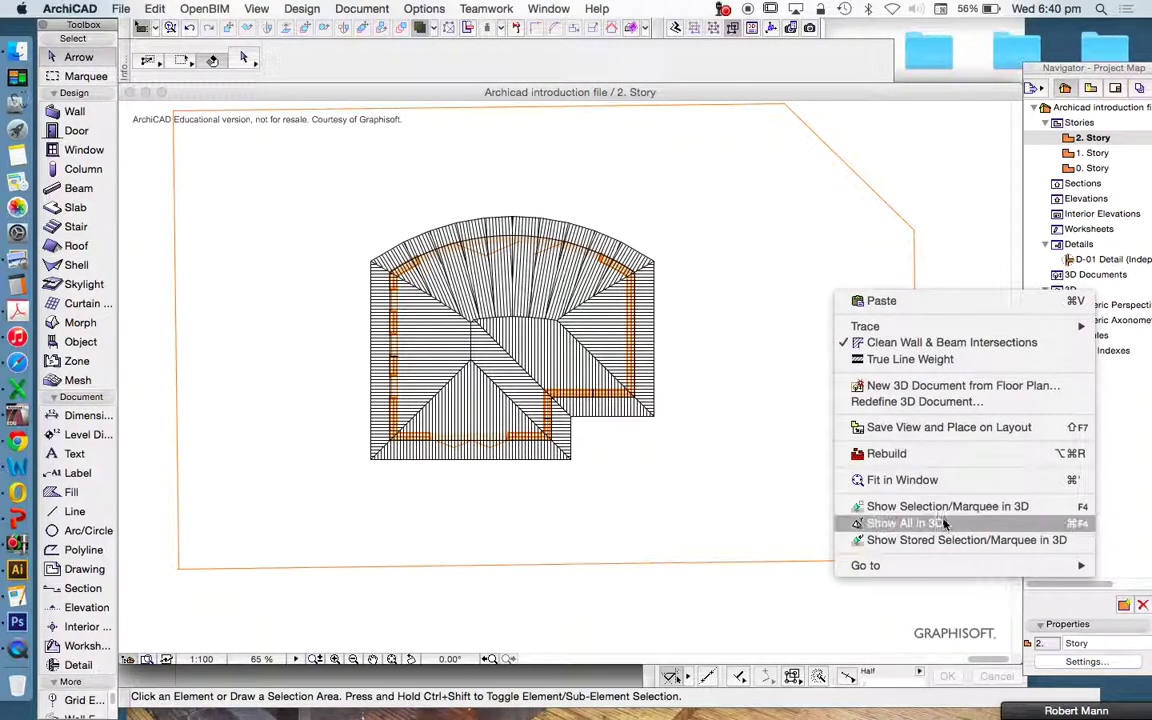
{"action": "left_click", "coordinate": [872, 524]}
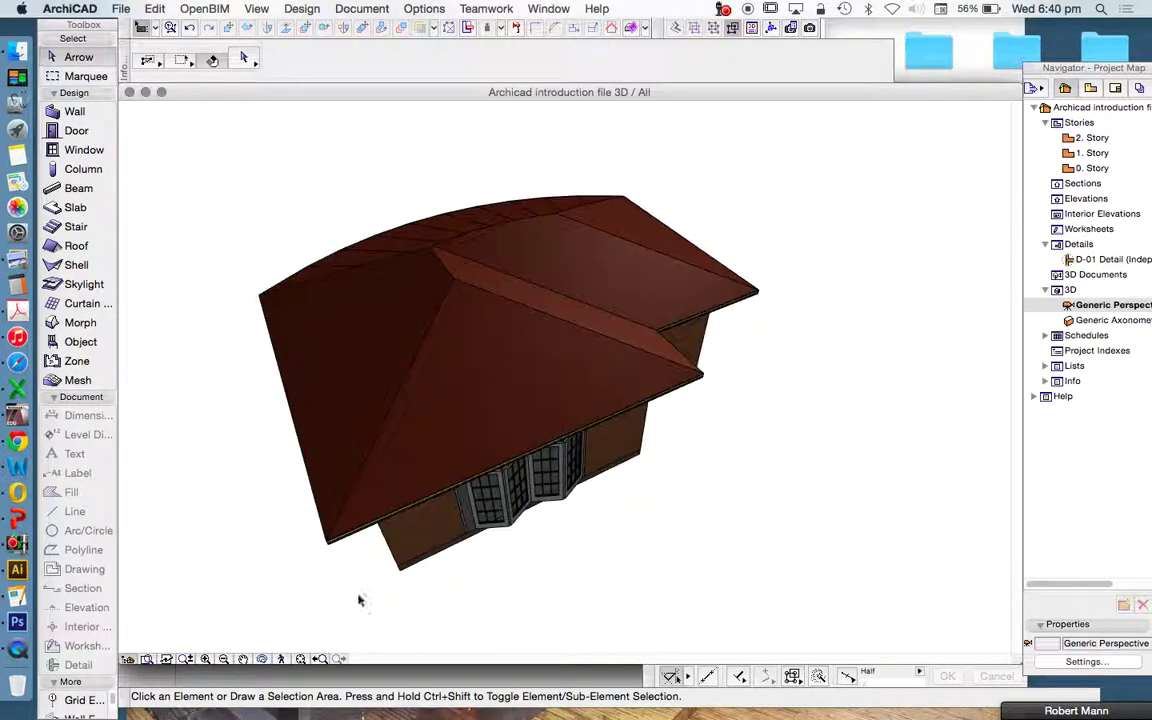
{"action": "left_click_drag", "start_coordinate": [262, 659], "coordinate": [627, 388]}
{"action": "double_click", "coordinate": [1092, 168]}
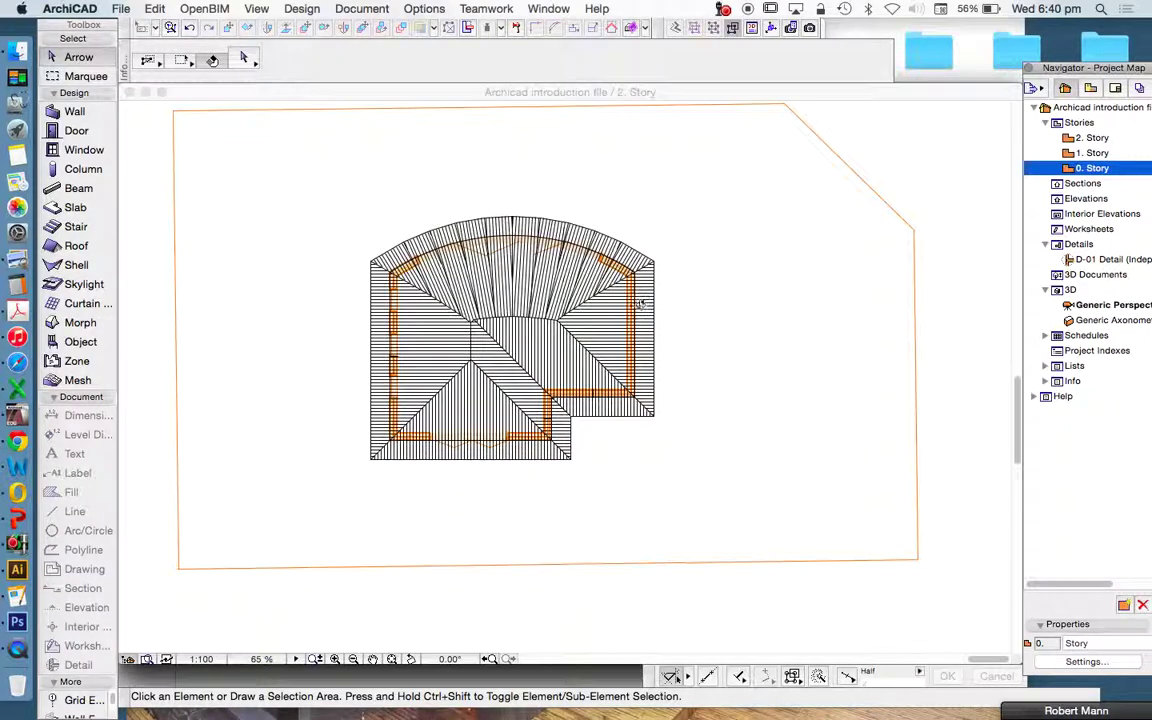
{"action": "double_click", "coordinate": [1092, 153]}
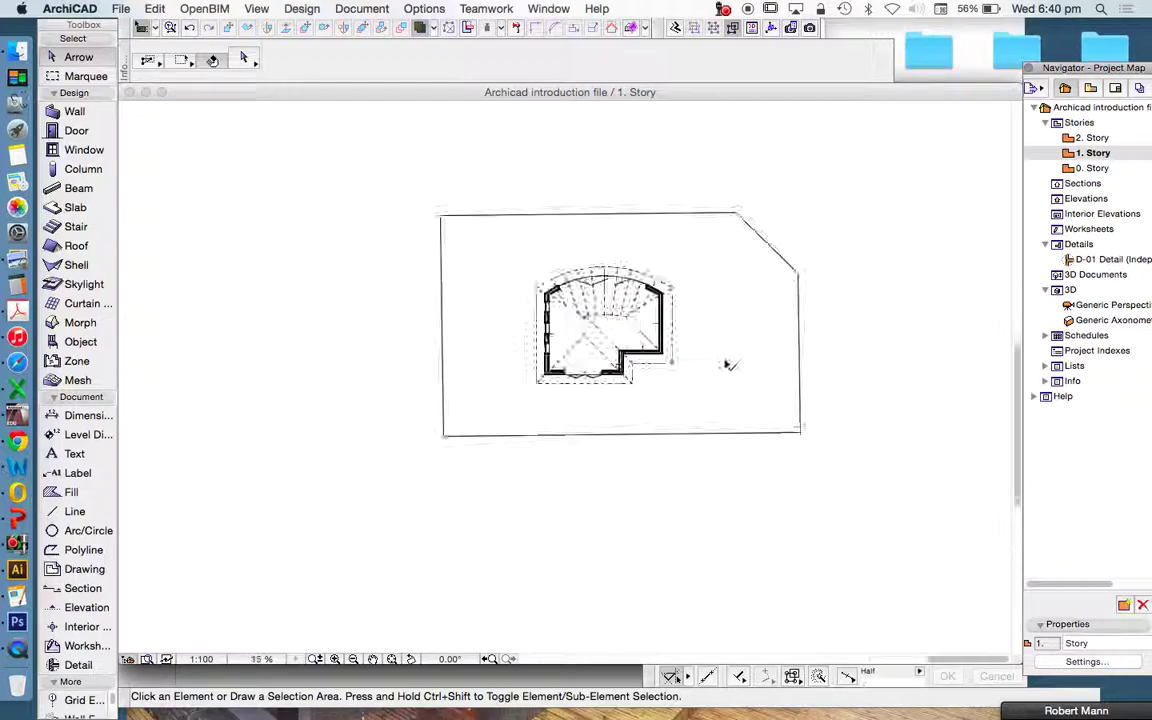
{"action": "left_click", "coordinate": [69, 606]}
Draw a north elevation line above the house and open the E/02 North elevation.
{"action": "left_click", "coordinate": [290, 137]}
{"action": "left_click", "coordinate": [673, 137]}
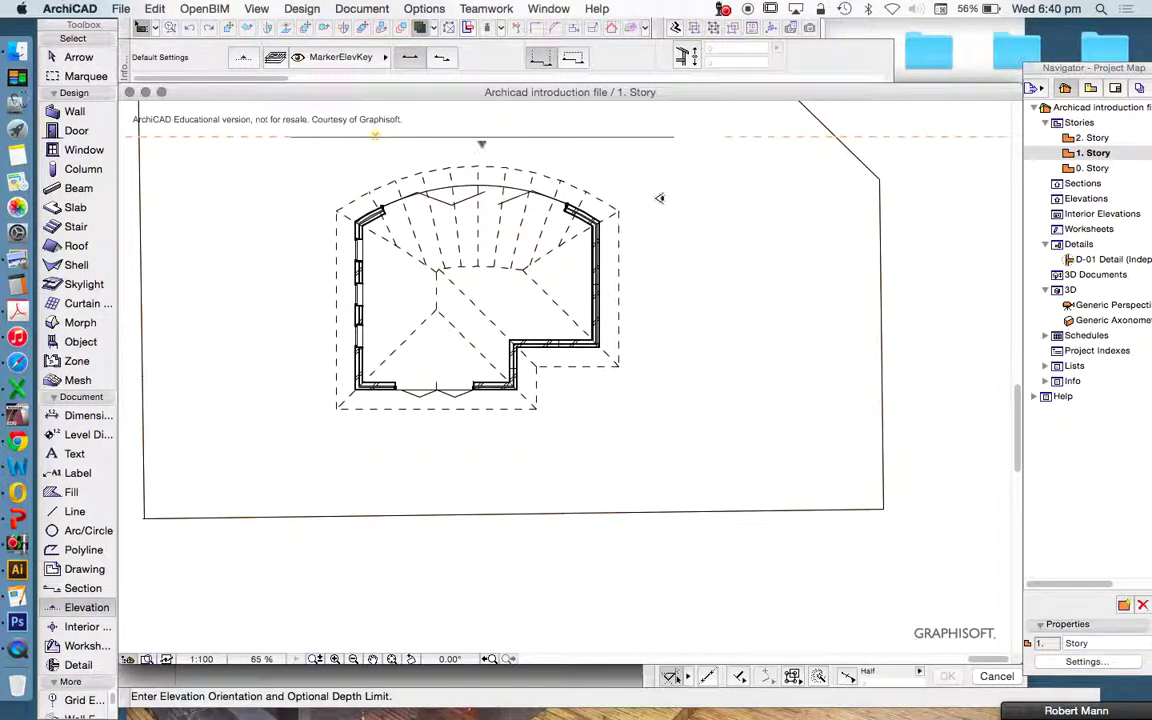
{"action": "left_click", "coordinate": [482, 150]}
{"action": "right_click", "coordinate": [571, 105]}
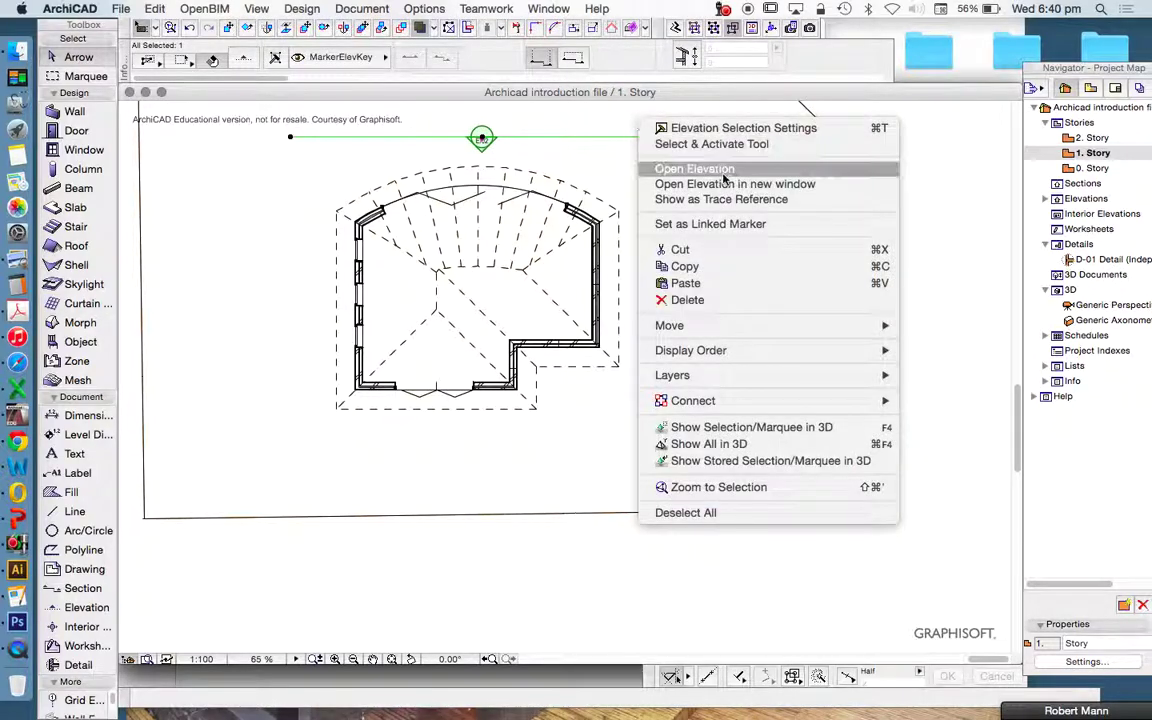
{"action": "left_click", "coordinate": [702, 168]}
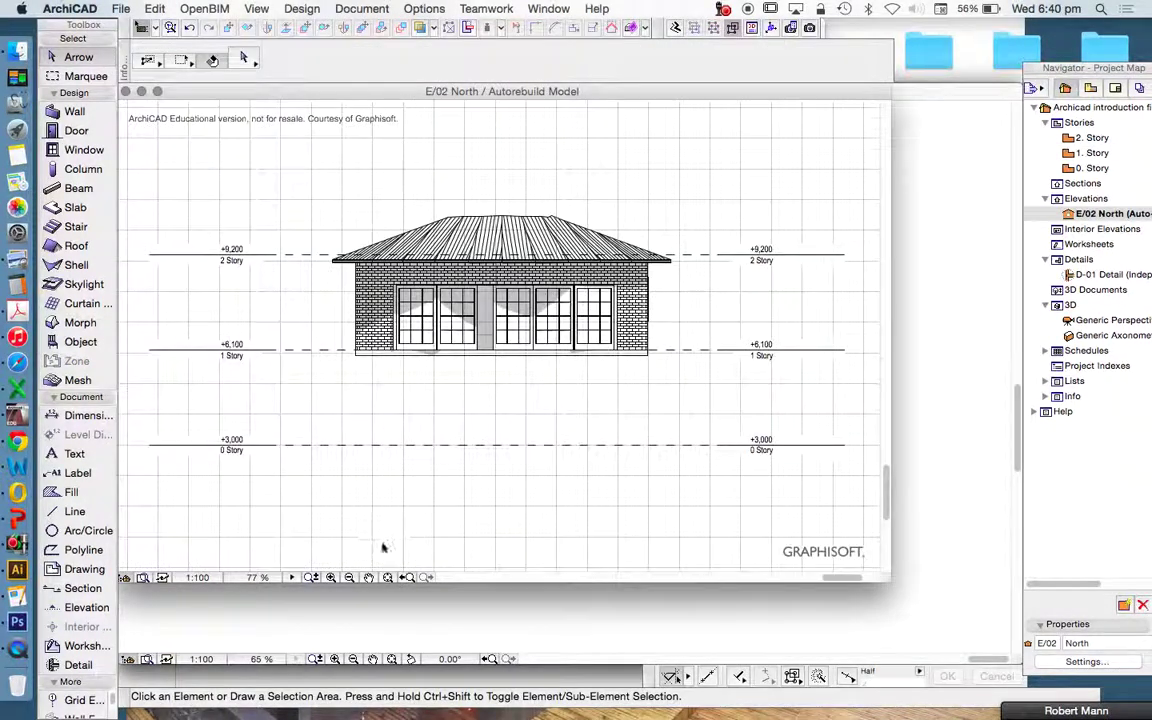
Zoom in on the shaded elevation, then return to the 1. Story plan.
{"action": "left_click", "coordinate": [387, 578]}
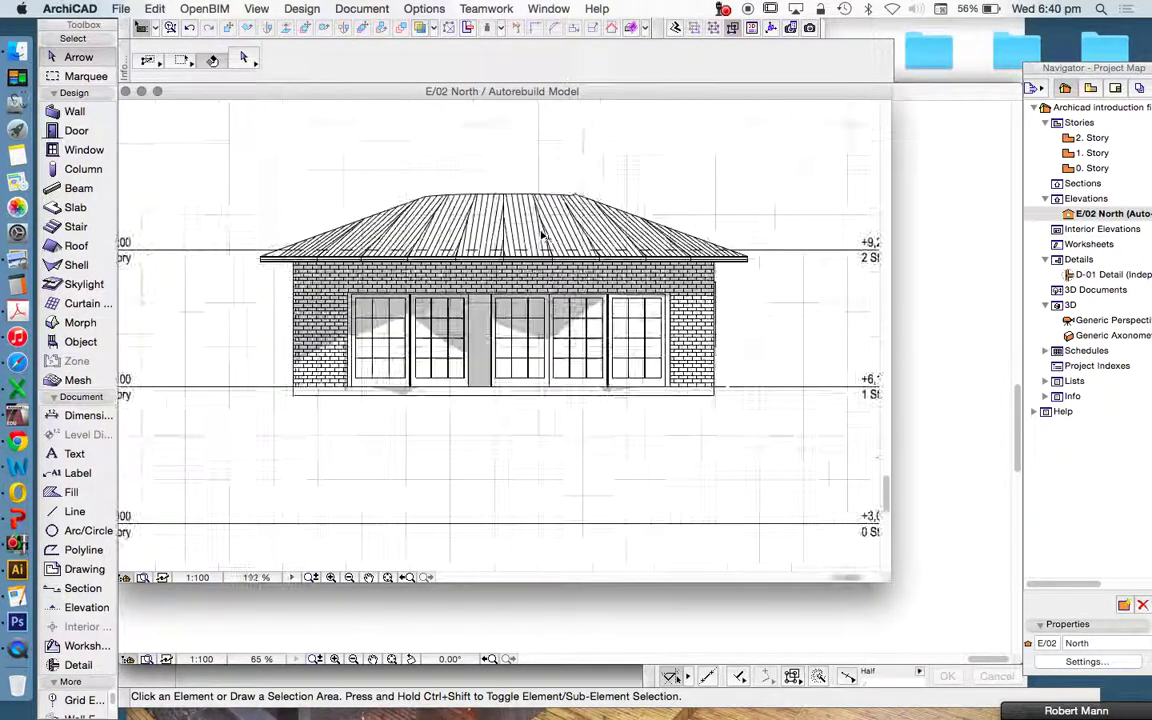
{"action": "scroll", "coordinate": [688, 368], "scroll_direction": "up", "scroll_amount": 5}
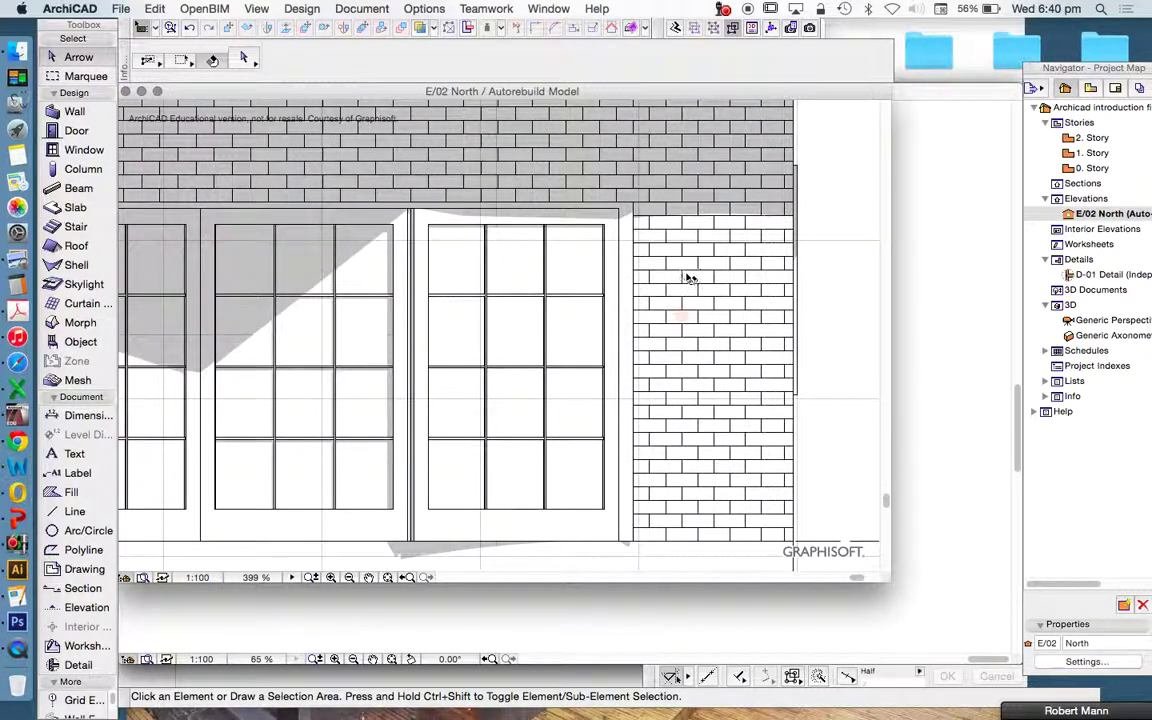
{"action": "scroll", "coordinate": [688, 278], "scroll_direction": "down", "scroll_amount": 5}
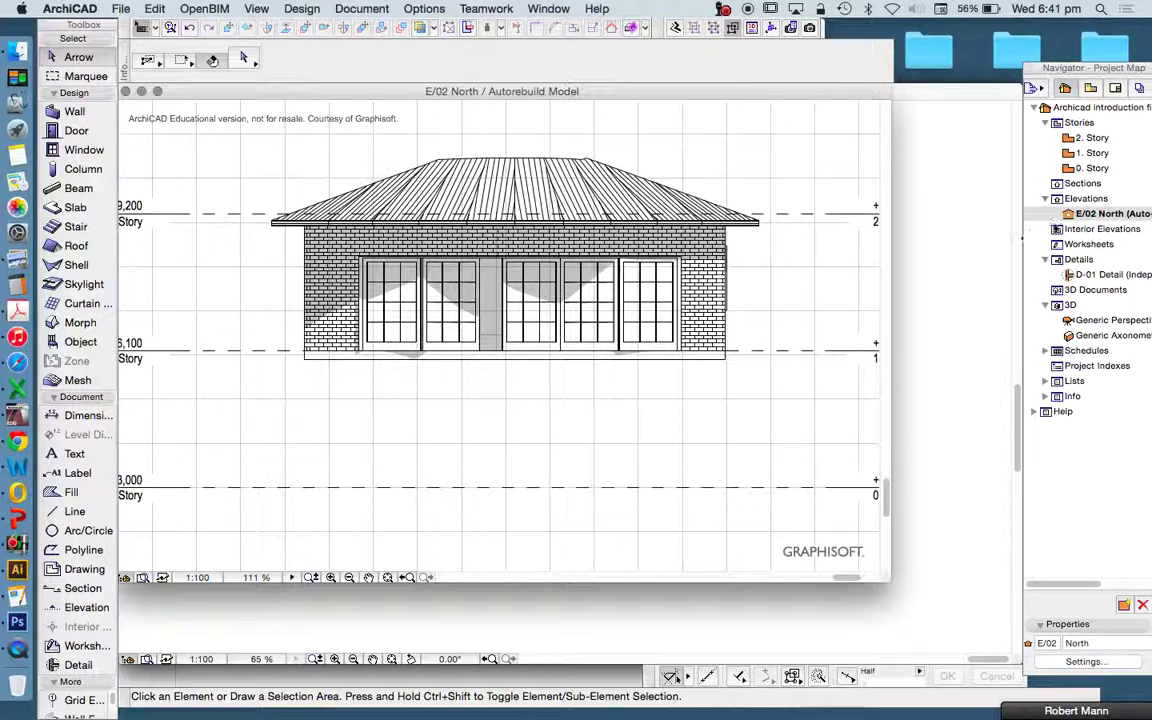
{"action": "double_click", "coordinate": [1073, 153]}
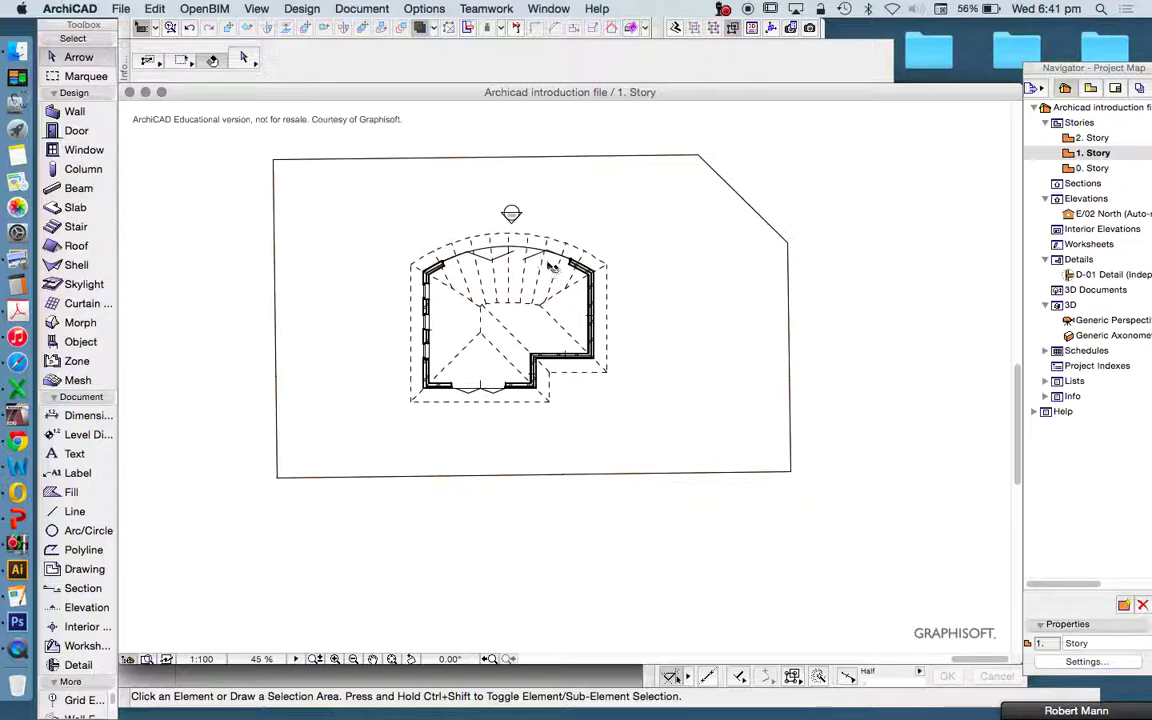
{"action": "left_click", "coordinate": [510, 212]}
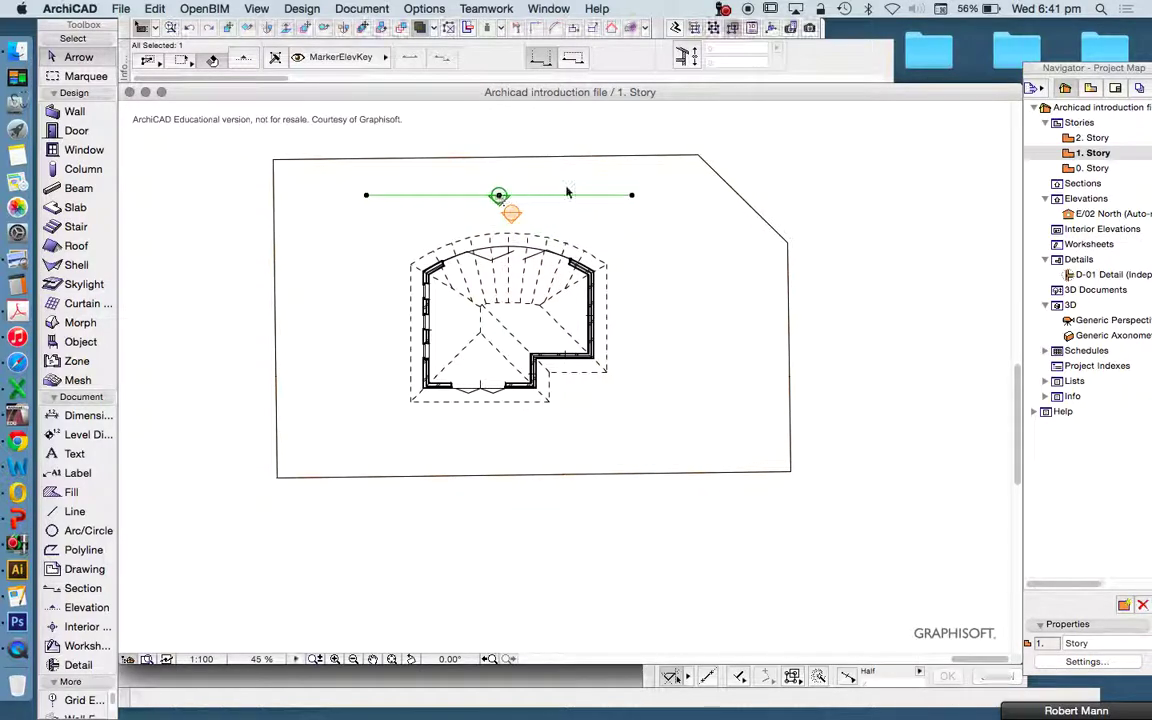
{"action": "left_click", "coordinate": [444, 115]}
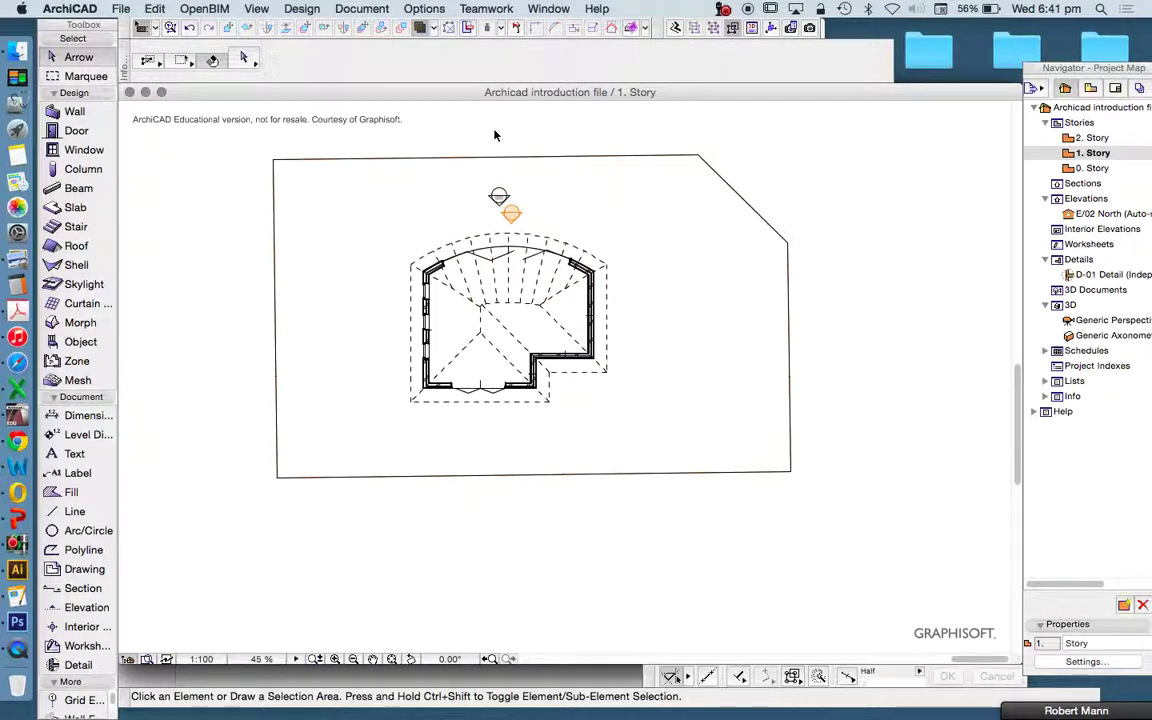